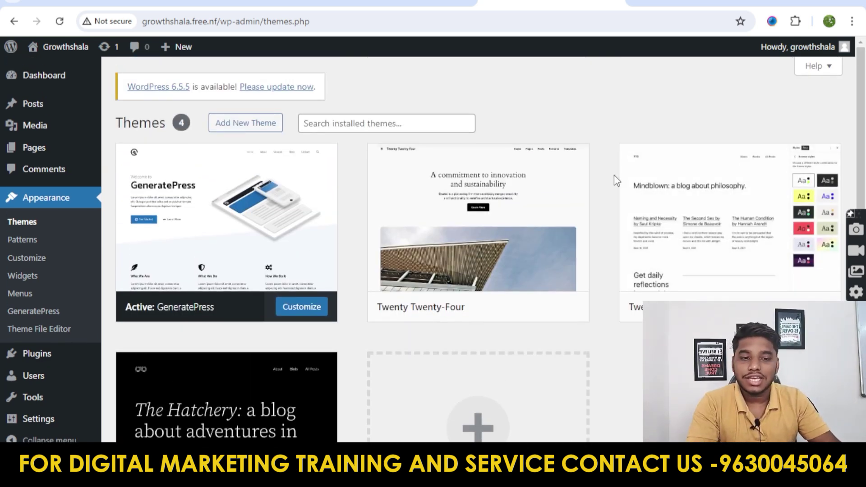
Step: Go from the themes page to the page for adding new plugins and browse the featured plugins
scroll(614, 177, "down", 2)
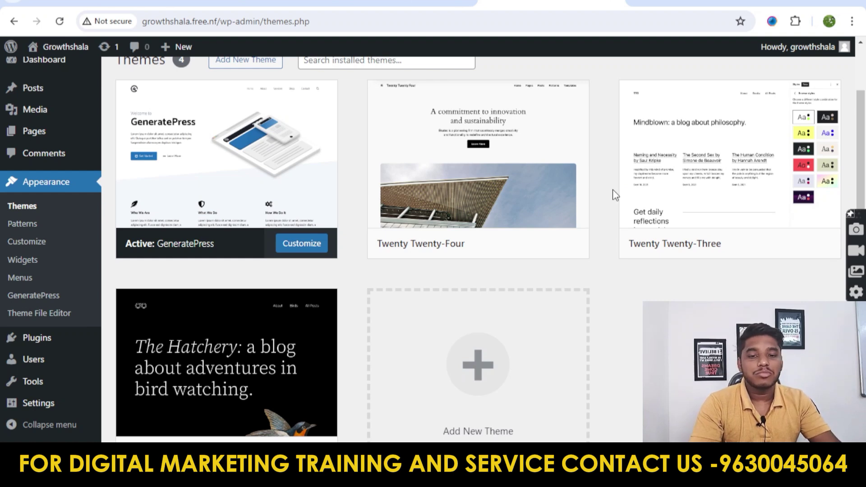
scroll(611, 189, "down", 3)
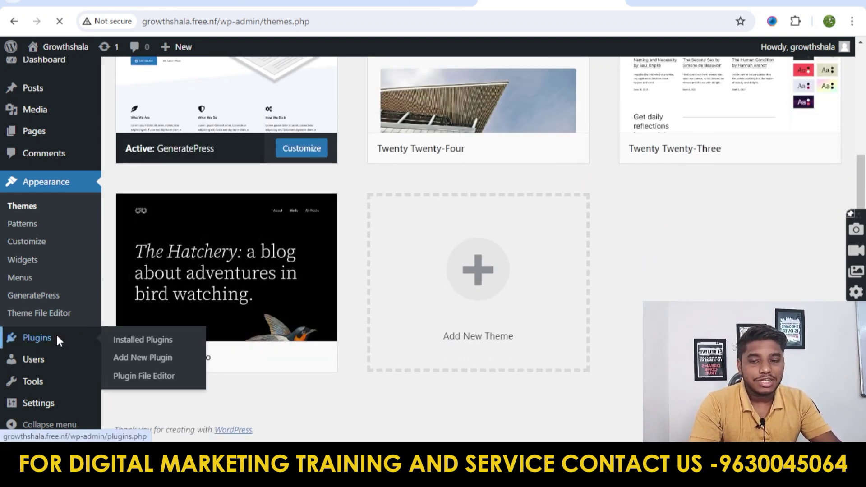
left_click(56, 337)
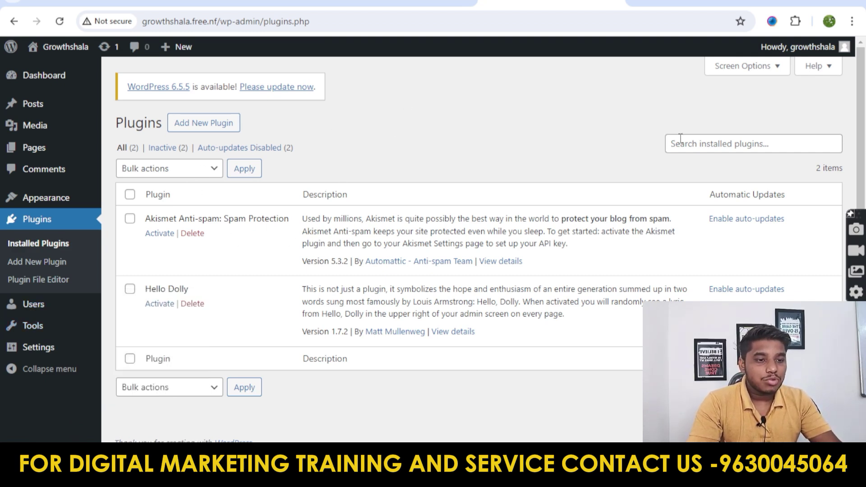
left_click(210, 128)
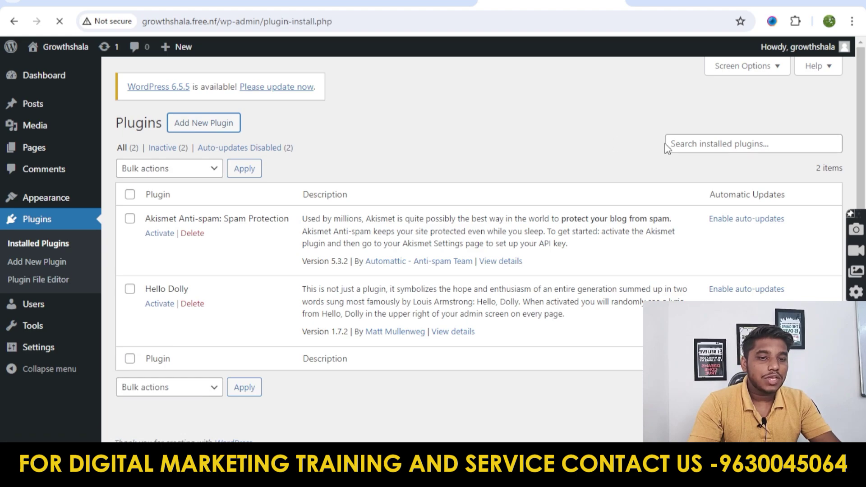
left_click(749, 158)
scroll(671, 257, "down", 5)
scroll(671, 258, "down", 10)
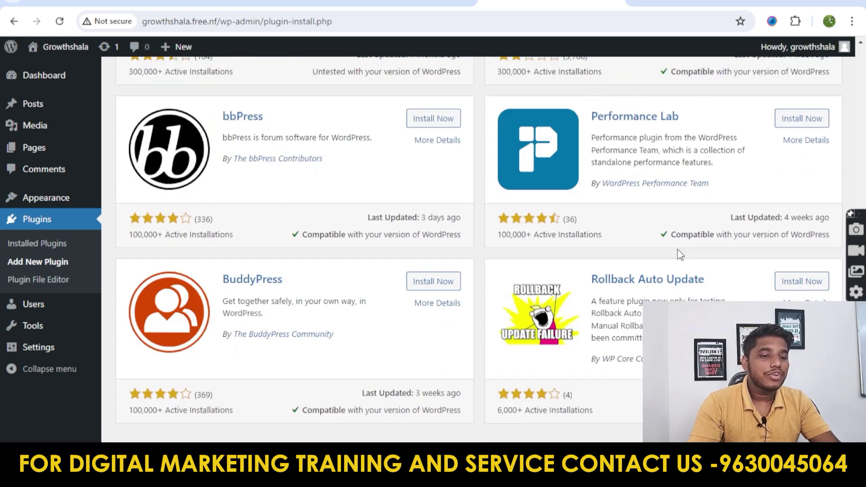
scroll(677, 251, "up", 15)
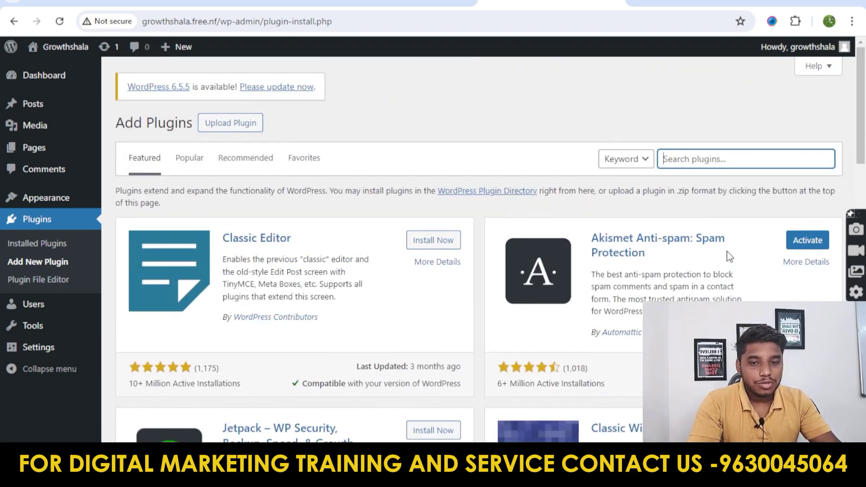
Step: Install the plugin from the downloaded archive gp-premium-2.4.0 (1).zip and activate it
left_click(242, 134)
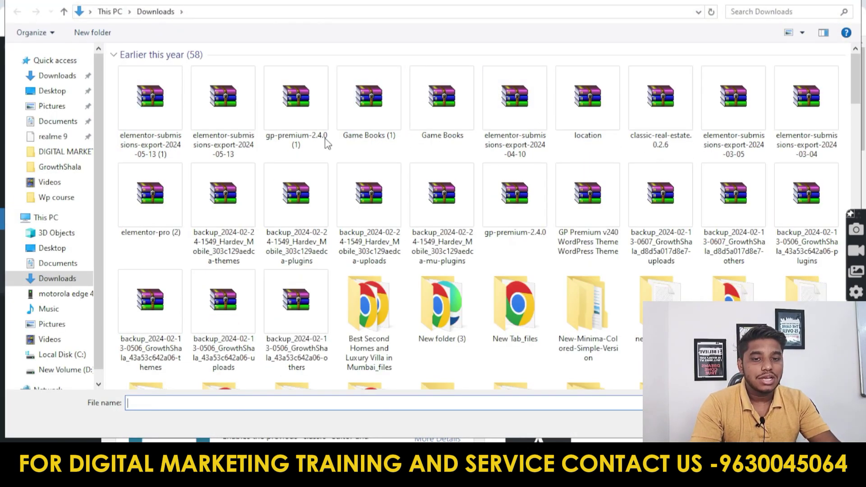
left_click(380, 118)
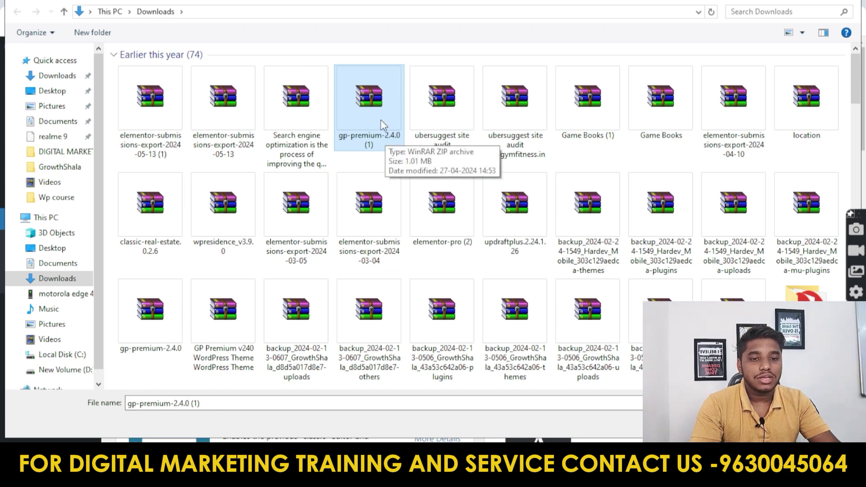
double_click(381, 120)
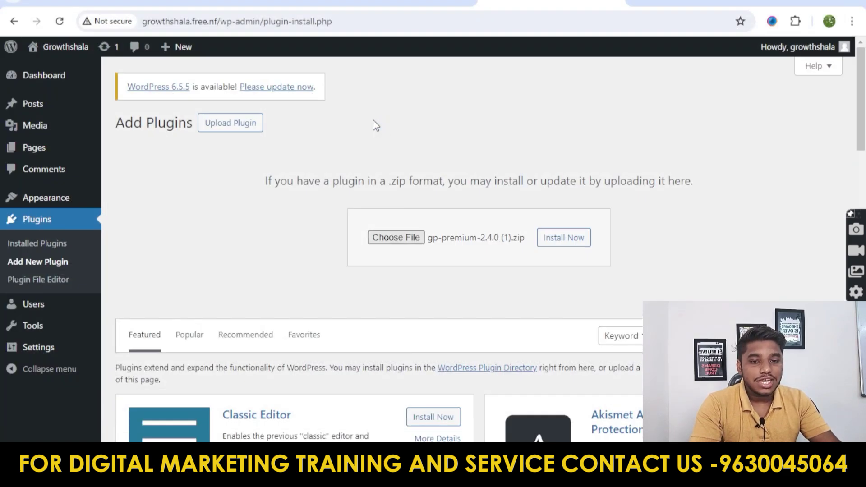
left_click(554, 242)
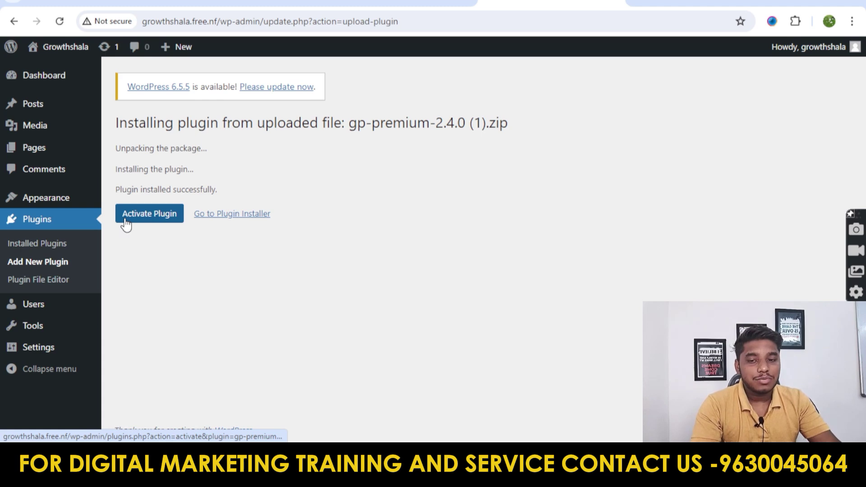
left_click(139, 223)
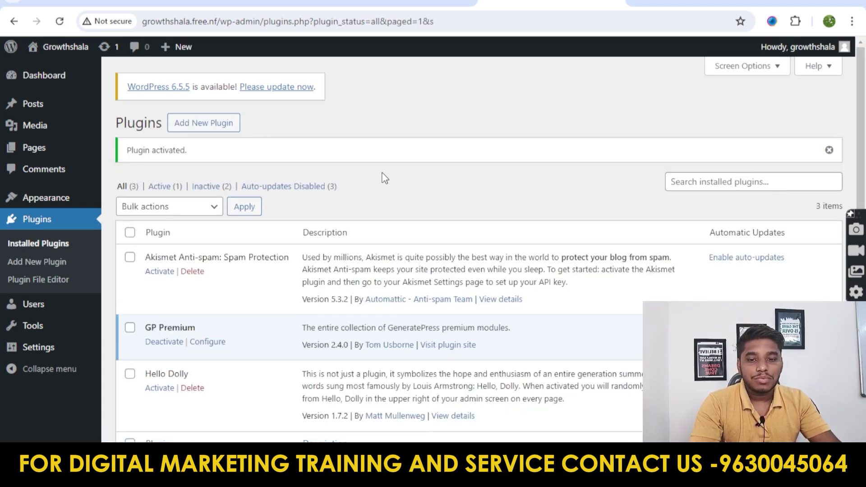
Step: Delete the Hello Dolly plugin from the installed plugins
scroll(175, 248, "down", 2)
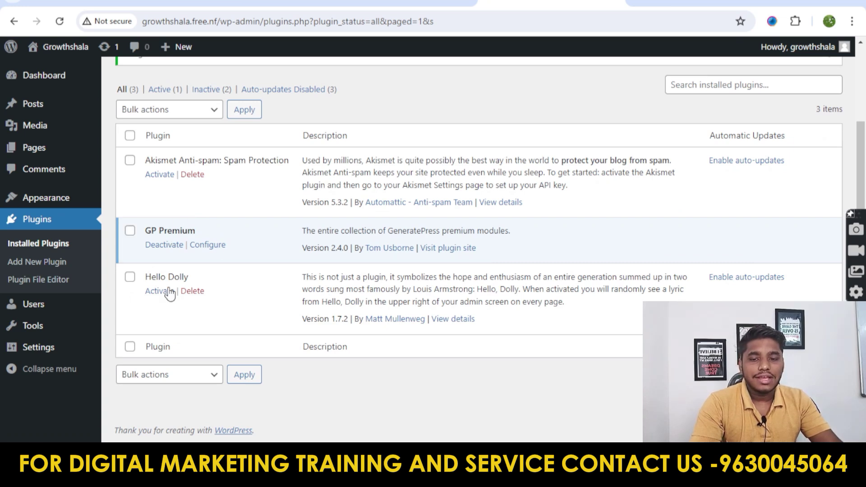
left_click(192, 292)
left_click(493, 107)
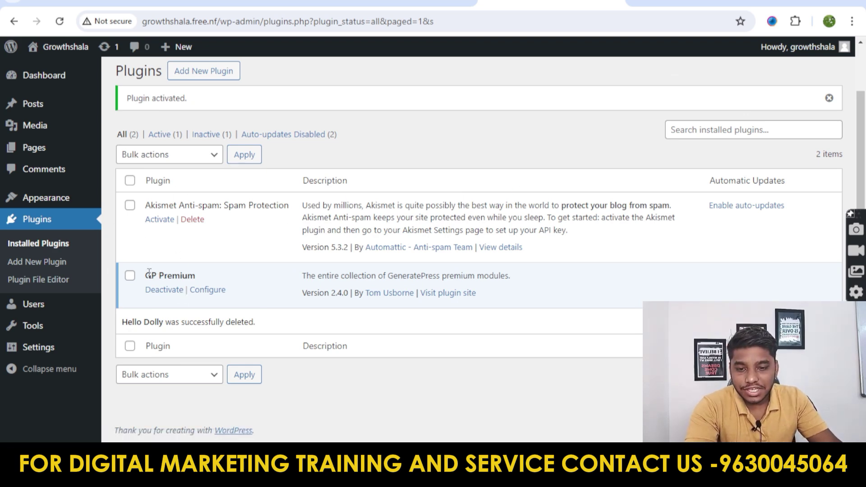
left_click_drag(149, 273, 230, 272)
left_click(230, 273)
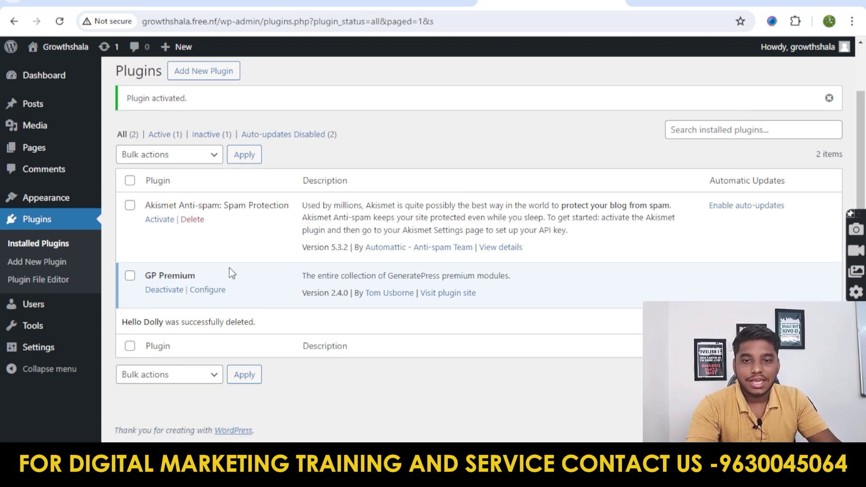
scroll(212, 282, "up", 1)
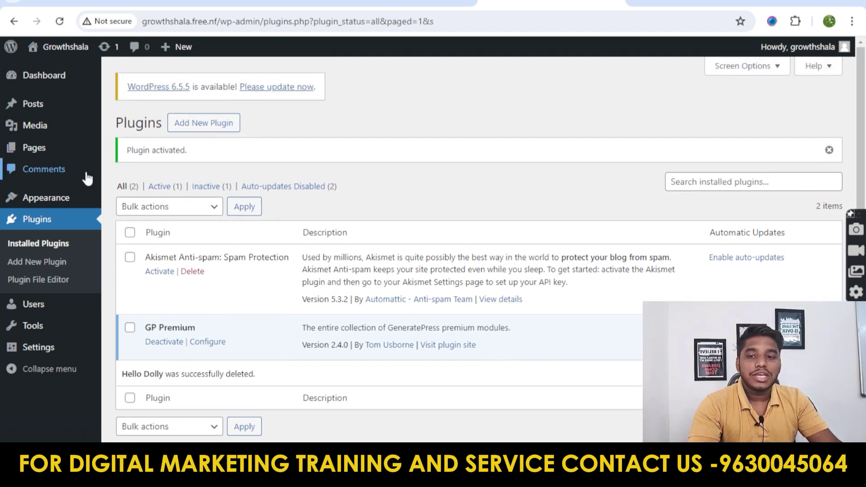
Step: Look over the installed themes and return to the list of installed plugins
mouse_move(56, 196)
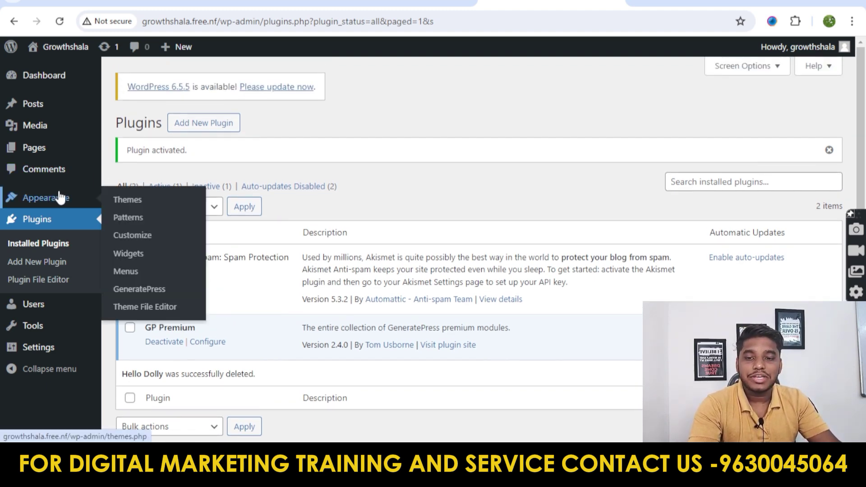
left_click(128, 200)
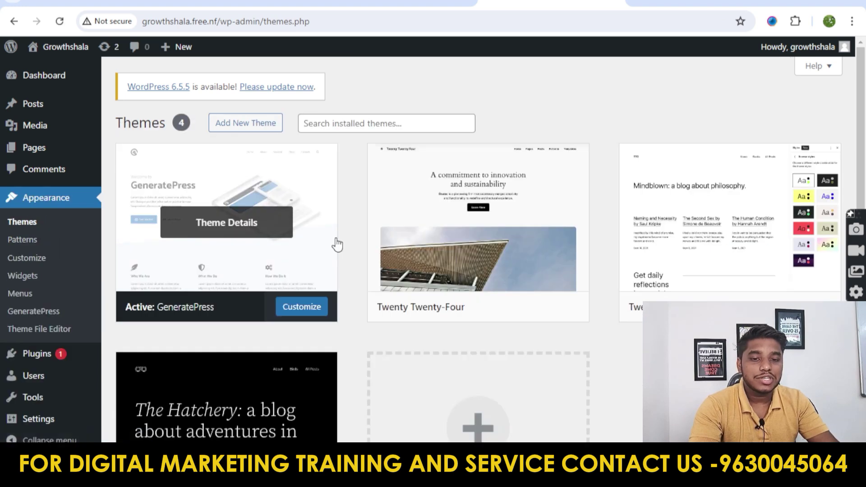
scroll(58, 315, "down", 3)
left_click(39, 342)
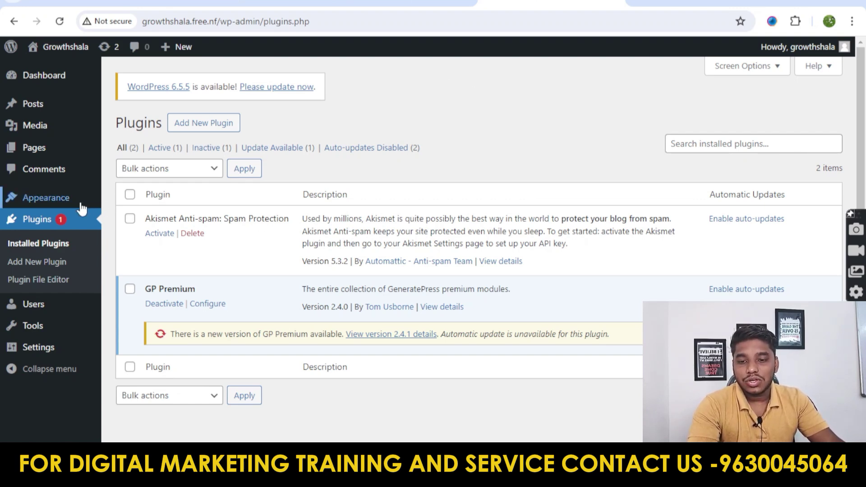
Step: Open the configuration page of the GP Premium plugin
mouse_move(82, 202)
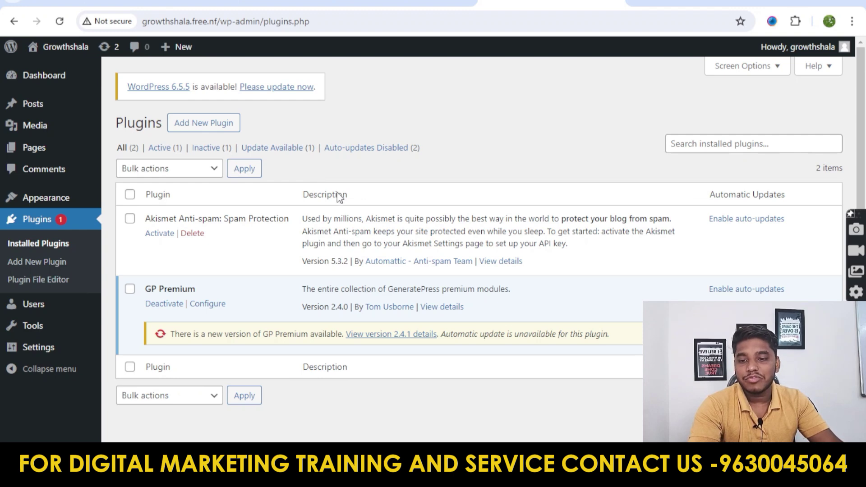
mouse_move(49, 195)
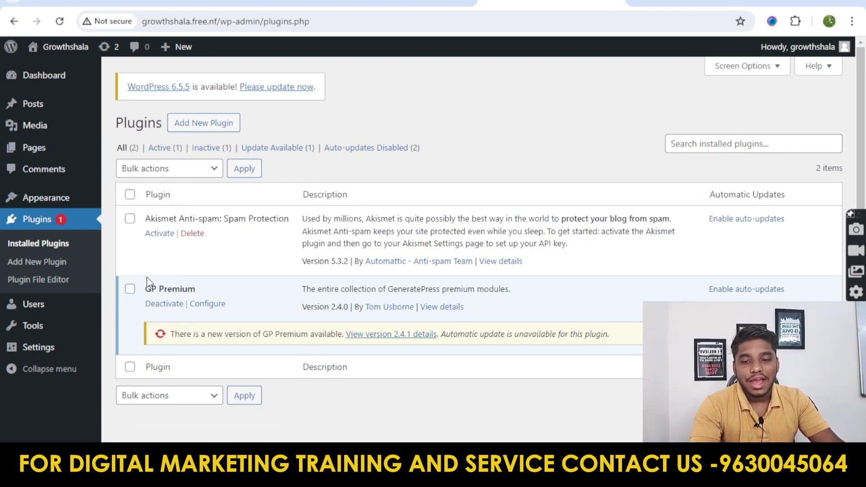
left_click(206, 305)
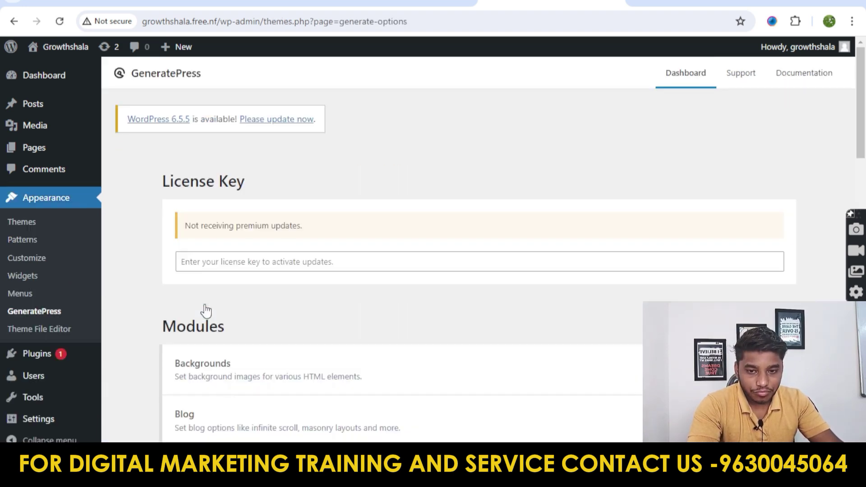
Step: Examine the license key section and the list of modules on the GeneratePress page
scroll(107, 283, "down", 4)
scroll(269, 272, "up", 4)
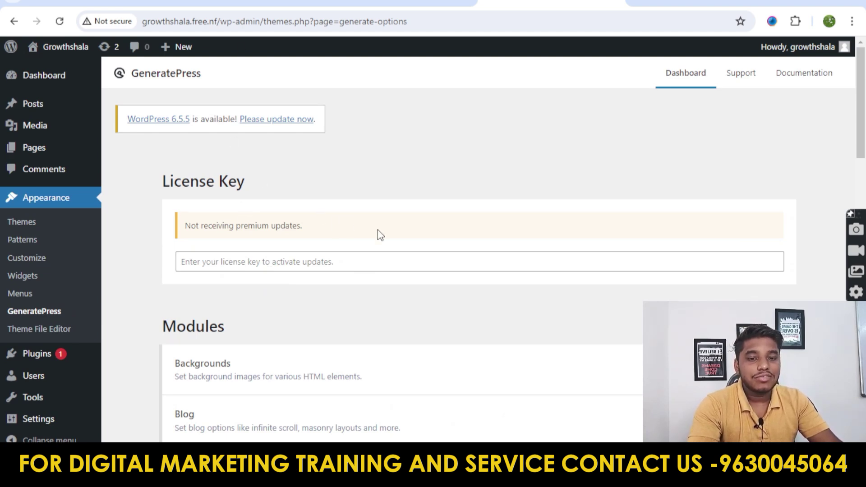
left_click(287, 263)
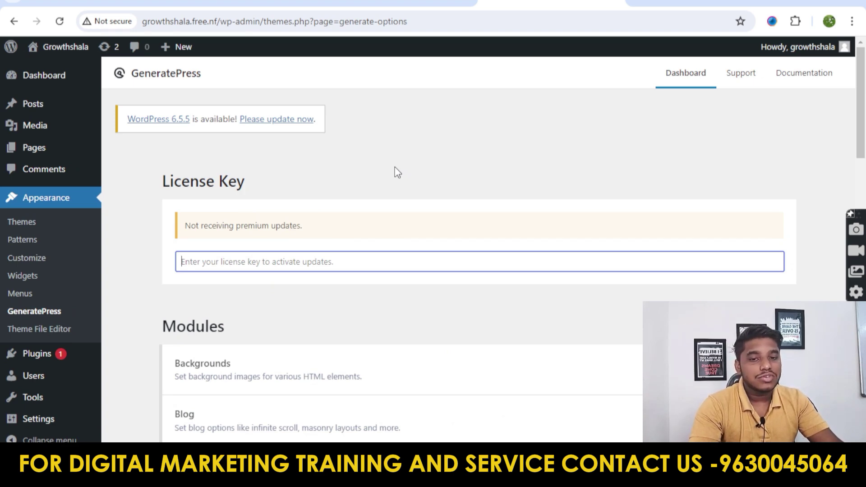
scroll(221, 183, "down", 3)
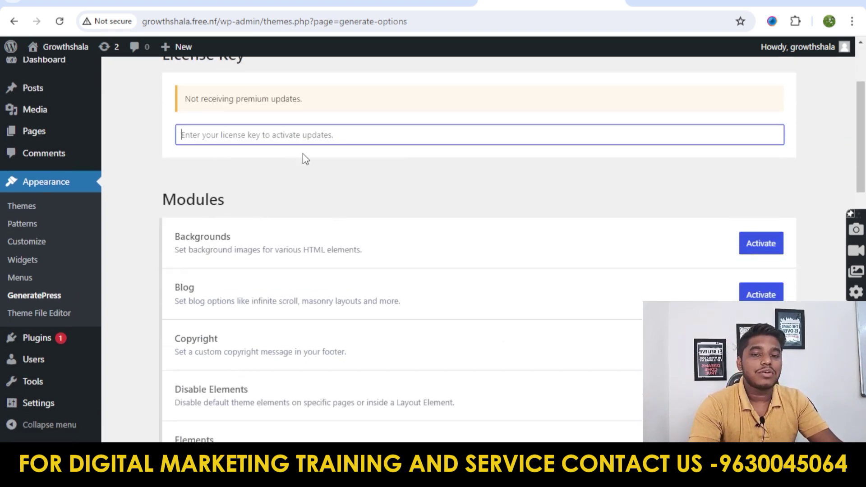
scroll(410, 183, "up", 3)
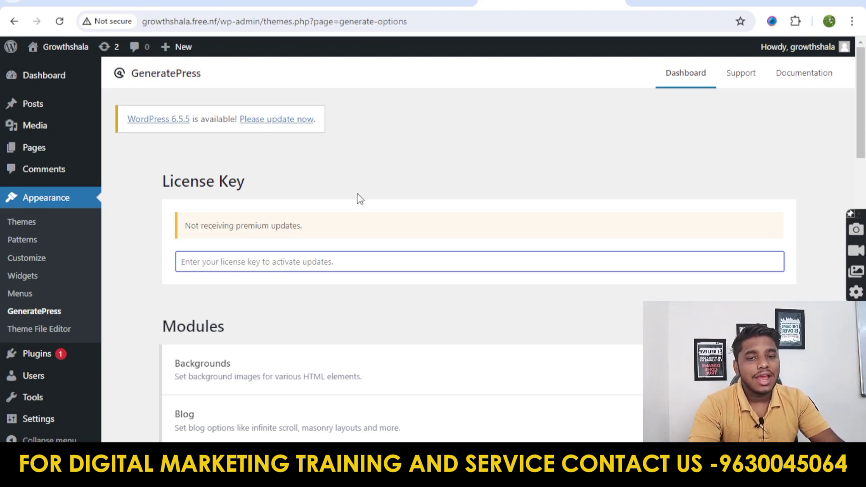
scroll(396, 224, "down", 5)
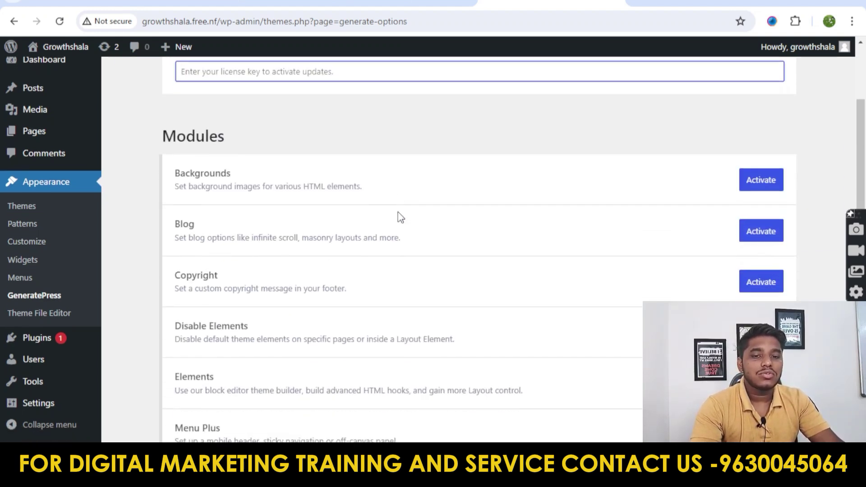
scroll(428, 212, "up", 3)
scroll(428, 212, "up", 3)
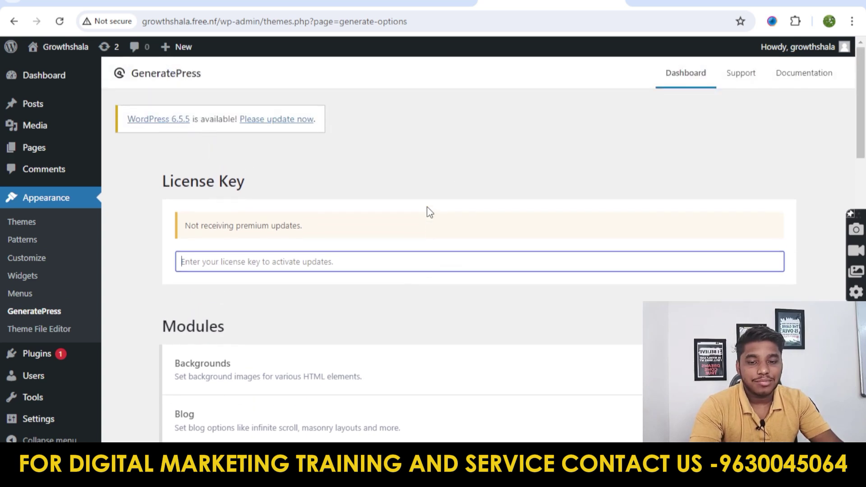
scroll(404, 199, "down", 3)
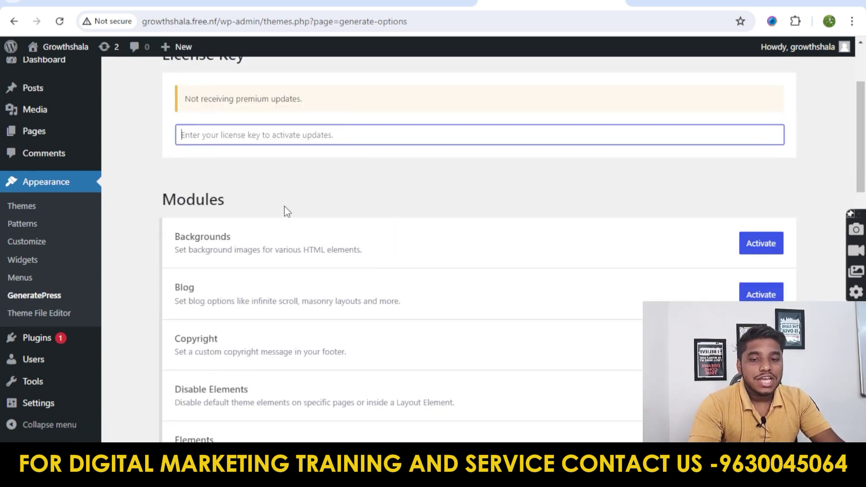
Step: Activate the Backgrounds, Blog, Copyright, Disable Elements and Elements modules of GeneratePress
double_click(273, 206)
scroll(501, 206, "down", 1)
scroll(501, 207, "down", 1)
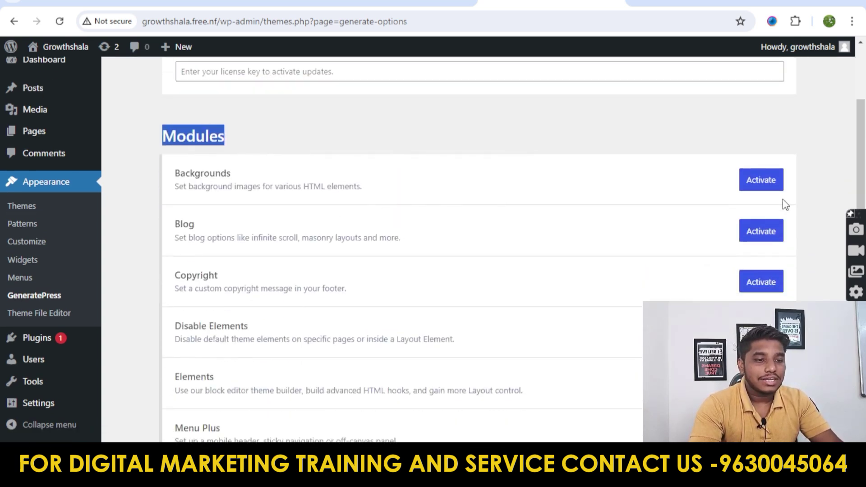
left_click(763, 180)
left_click(762, 231)
scroll(758, 217, "down", 3)
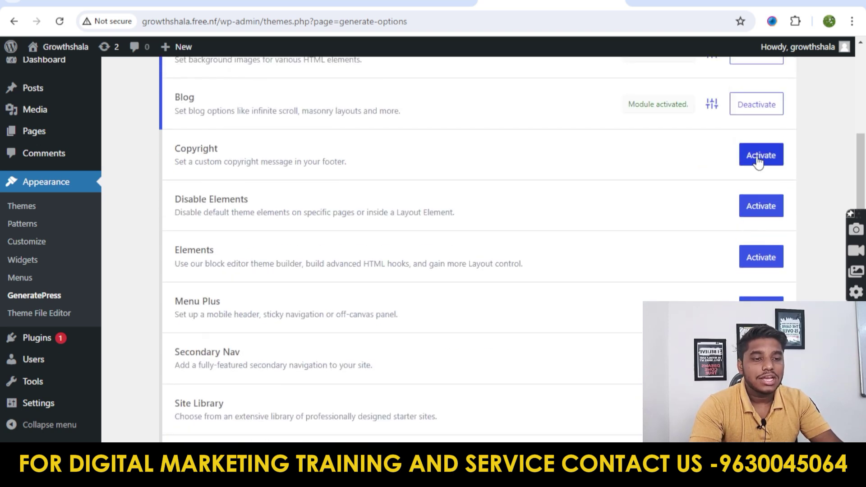
left_click(761, 155)
left_click(764, 256)
Step: Activate the Menu Plus, Secondary Nav, Site Library and Spacing modules of GeneratePress
scroll(763, 234, "down", 3)
left_click(763, 207)
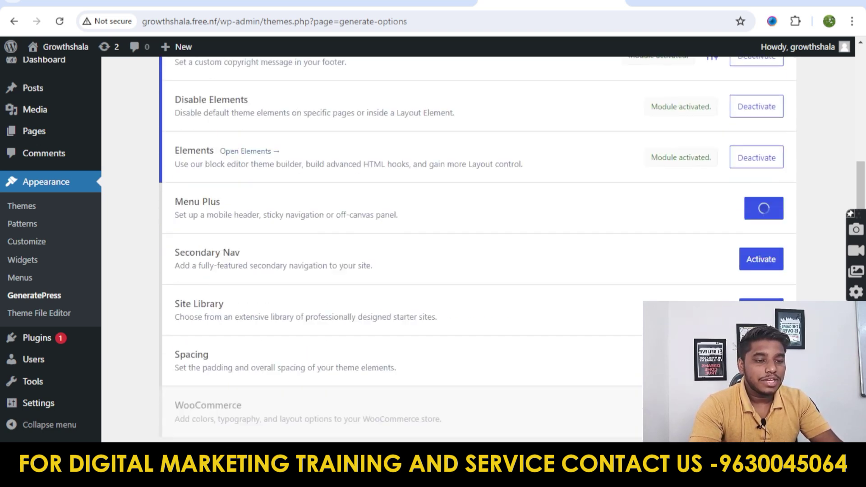
left_click(762, 285)
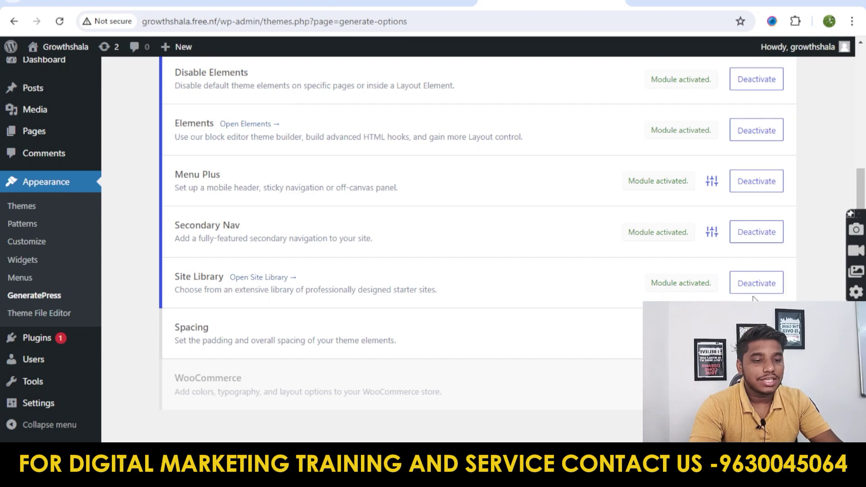
scroll(785, 198, "up", 3)
scroll(749, 181, "up", 5)
scroll(729, 170, "down", 15)
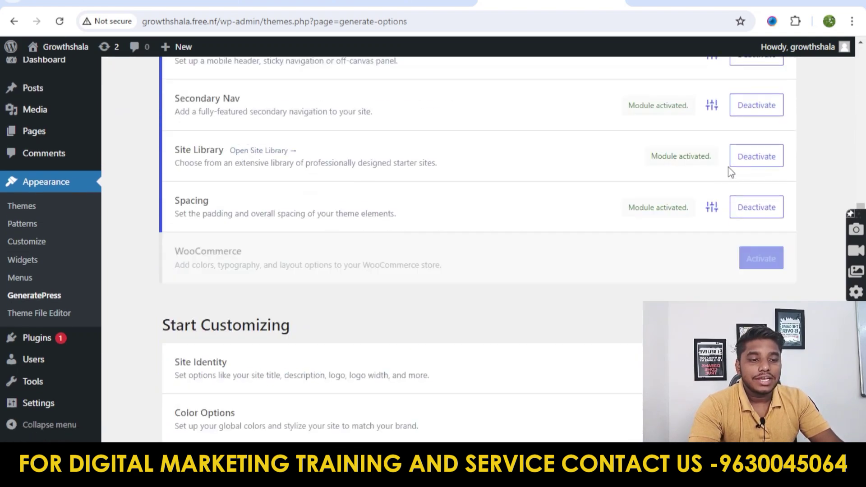
scroll(731, 153, "up", 12)
scroll(718, 156, "up", 5)
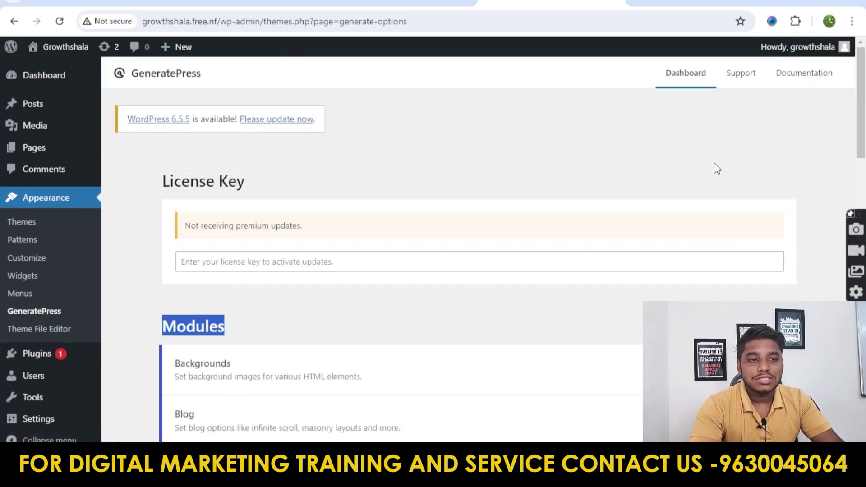
scroll(507, 175, "down", 1)
scroll(508, 174, "up", 1)
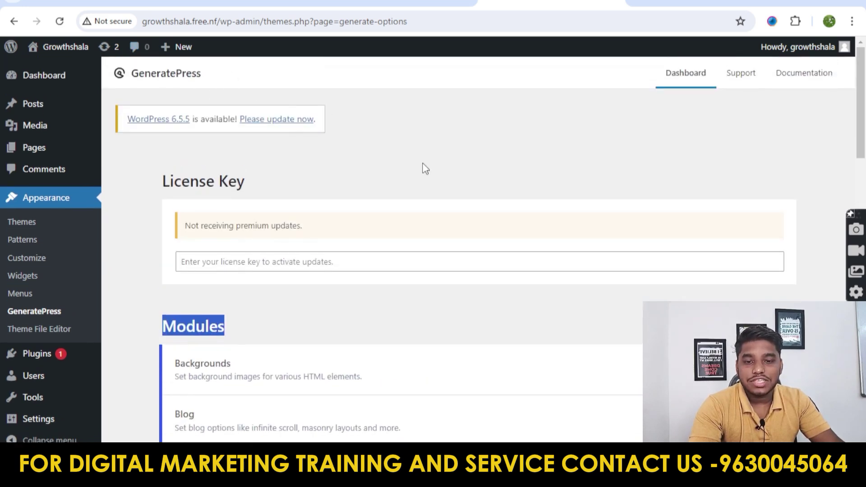
Step: Reload the GeneratePress page to apply the activated modules and open the Site Library
left_click(64, 23)
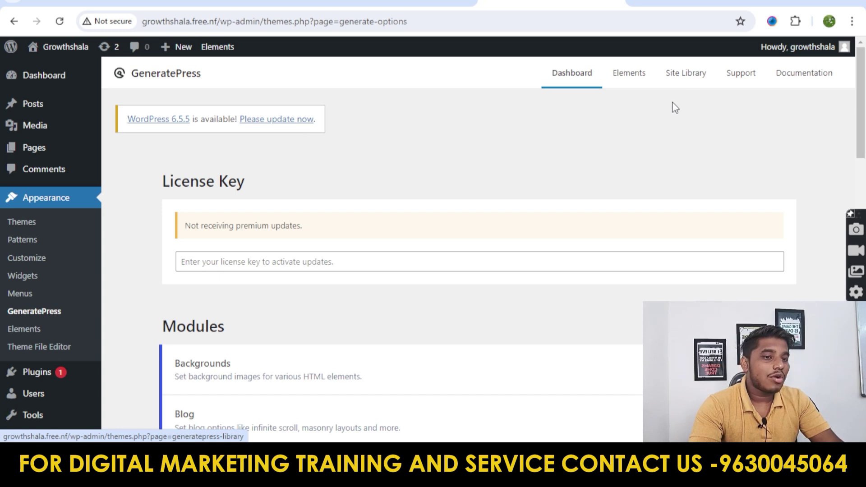
scroll(679, 115, "down", 15)
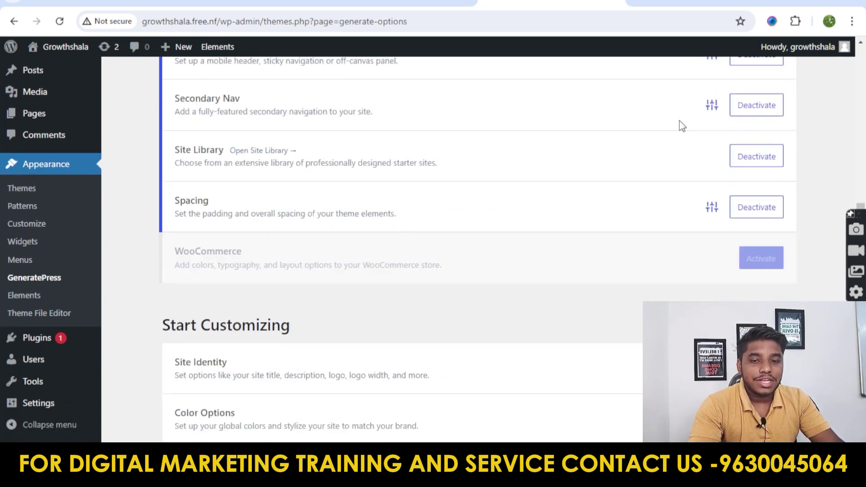
scroll(519, 228, "up", 15)
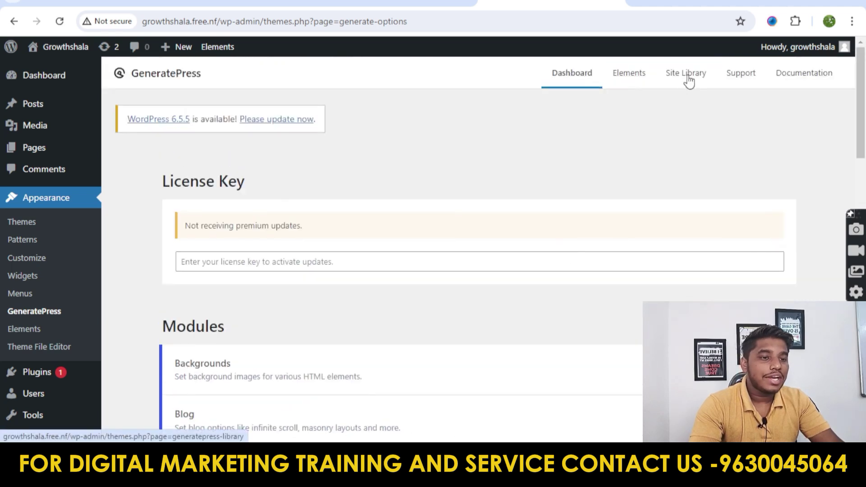
left_click(689, 79)
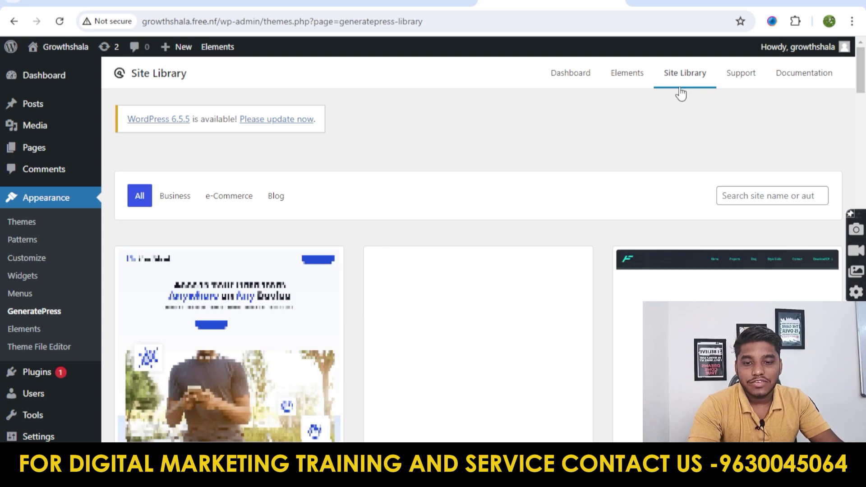
Step: Look through the starter sites of all categories in the Site Library
scroll(674, 120, "down", 2)
scroll(674, 120, "down", 4)
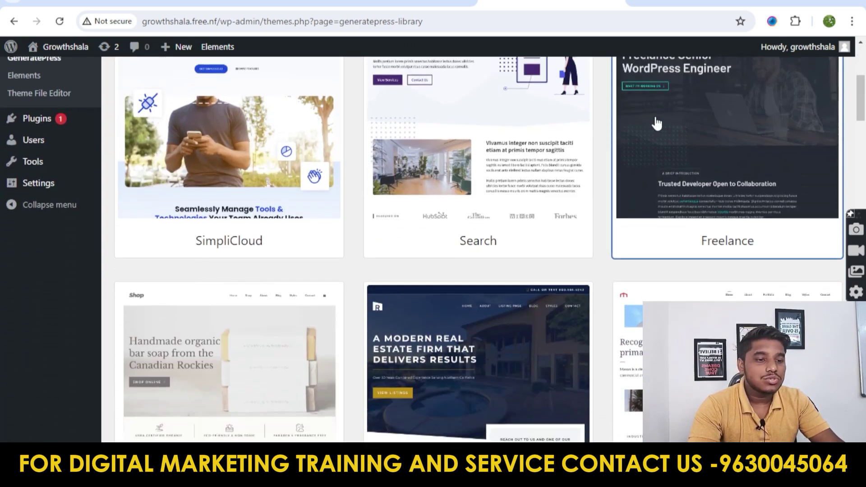
scroll(677, 135, "down", 4)
scroll(704, 155, "down", 6)
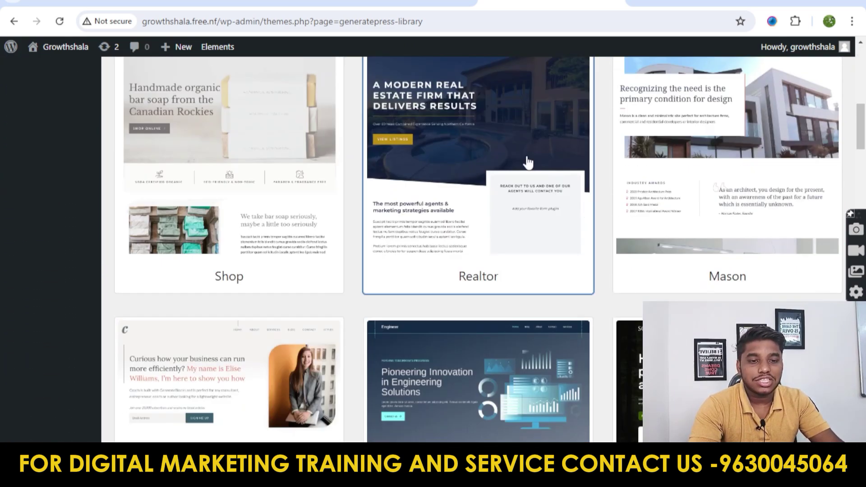
scroll(551, 169, "down", 15)
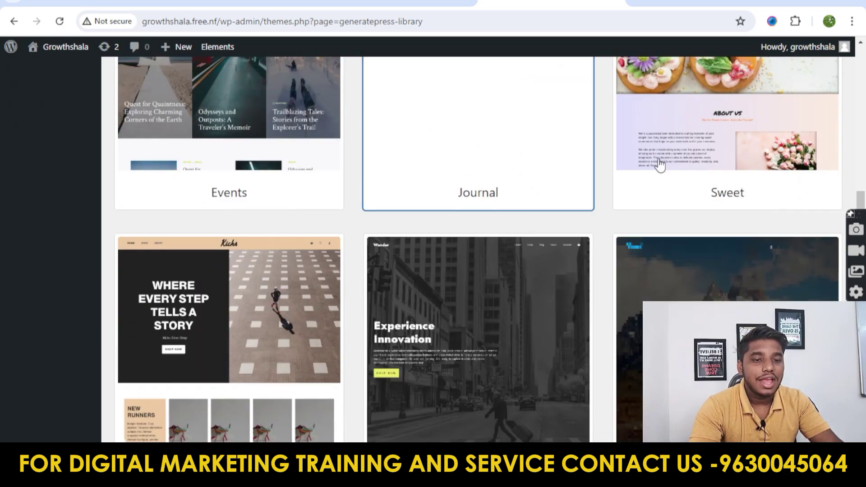
scroll(657, 164, "up", 8)
scroll(649, 174, "up", 20)
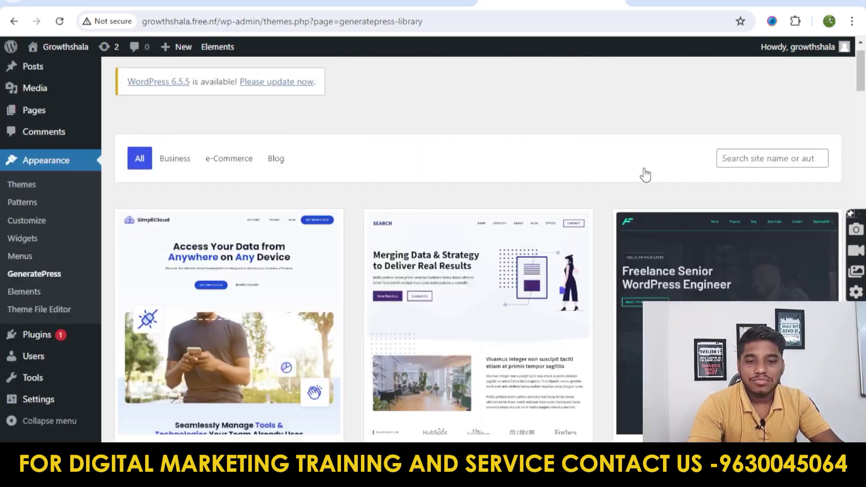
Step: Filter the Site Library by the Blog category and look through its starter sites
scroll(320, 203, "down", 18)
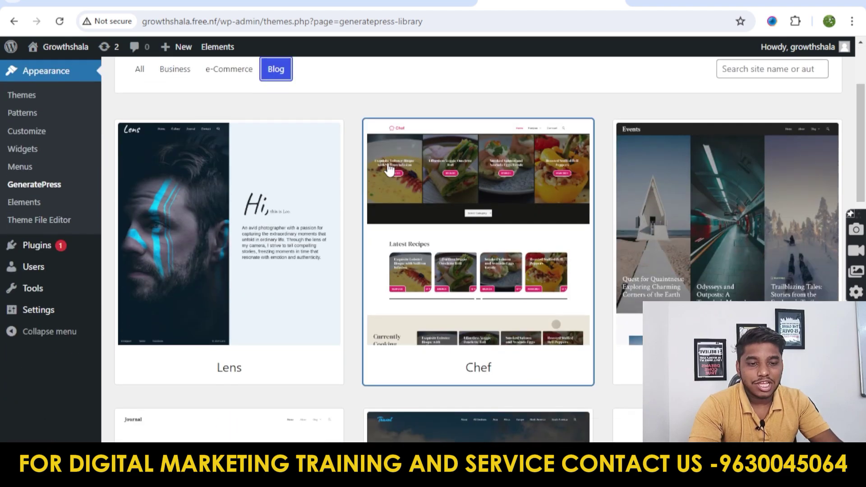
scroll(479, 160, "down", 10)
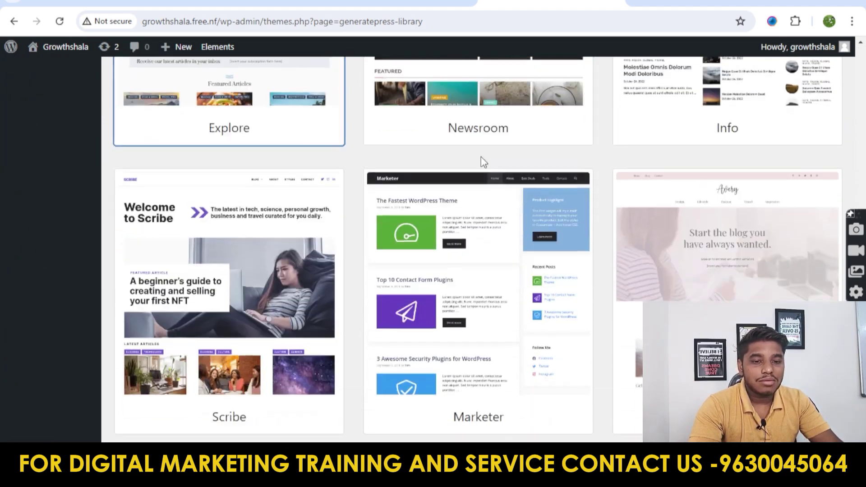
scroll(611, 195, "down", 2)
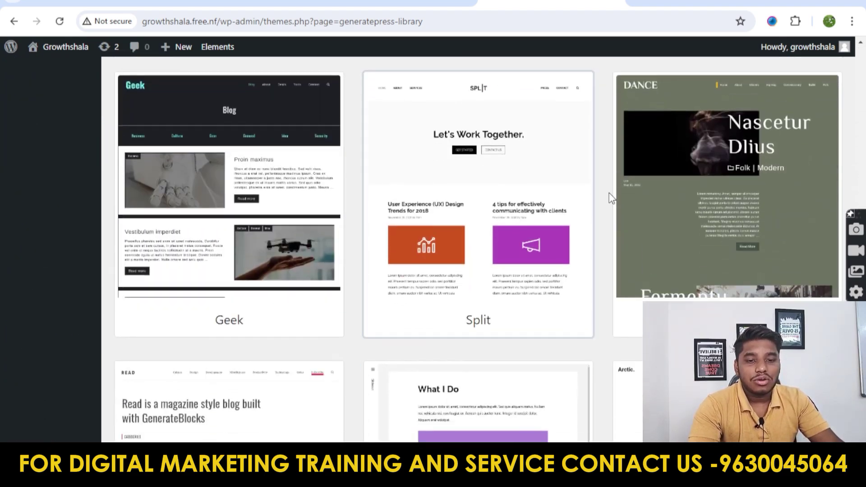
scroll(611, 195, "up", 15)
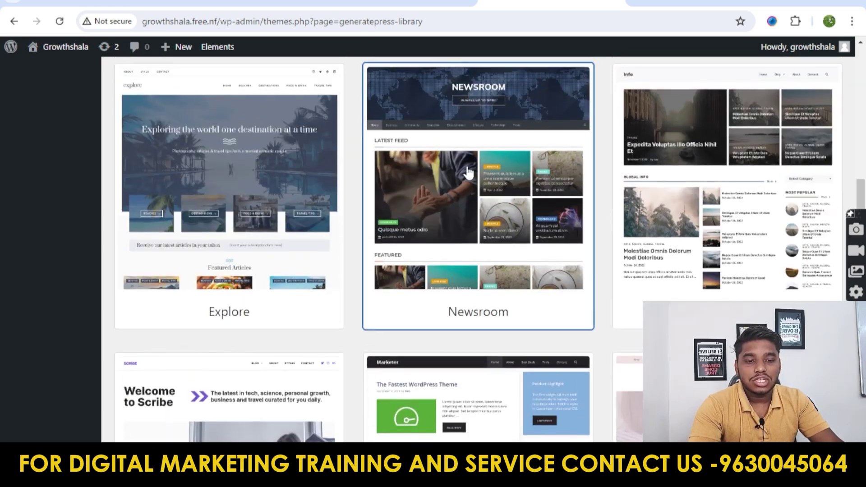
scroll(527, 201, "down", 7)
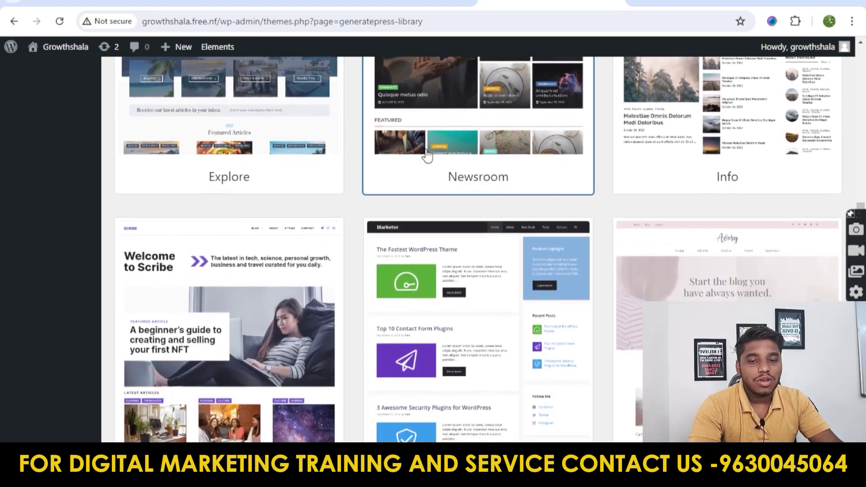
scroll(502, 314, "down", 20)
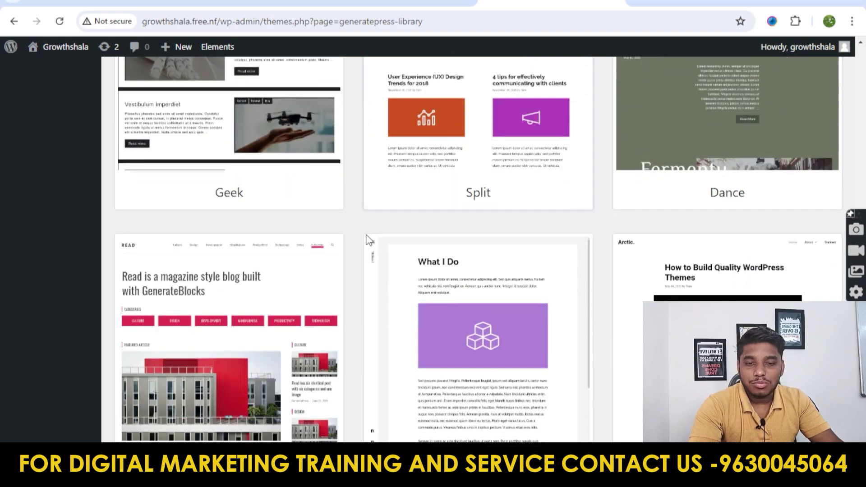
scroll(600, 244, "down", 5)
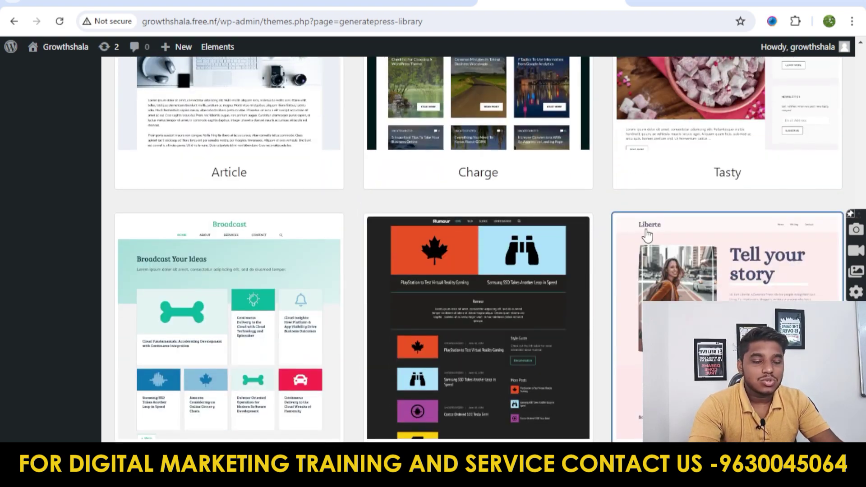
scroll(645, 235, "up", 12)
scroll(646, 235, "up", 15)
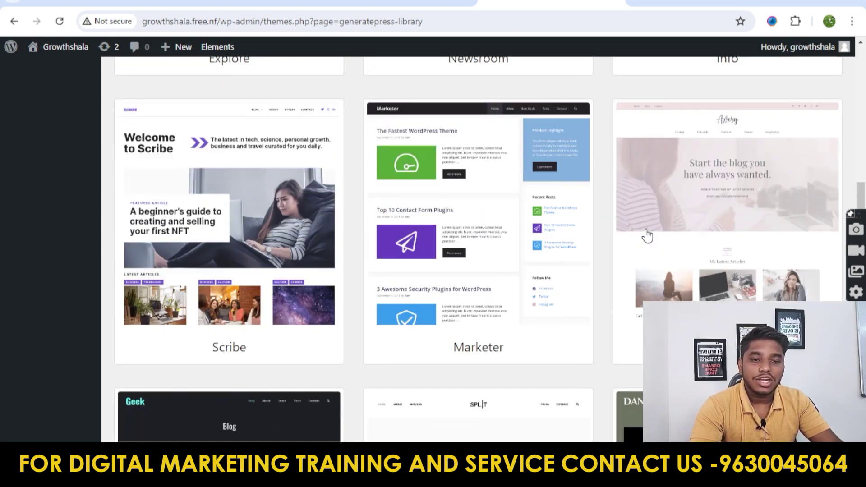
scroll(650, 246, "down", 5)
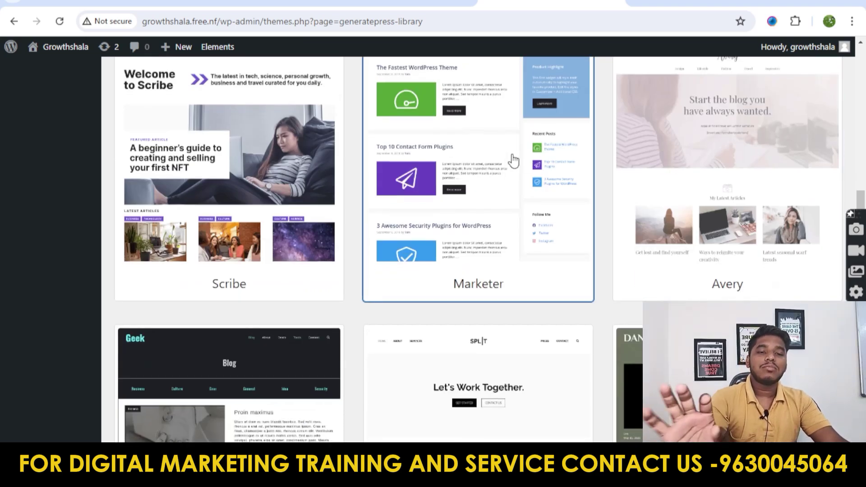
scroll(510, 197, "up", 1)
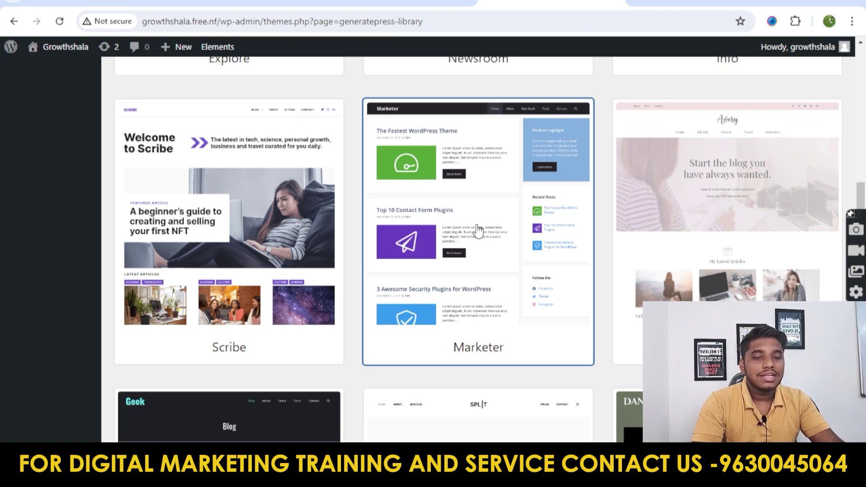
Step: Open the Marketer starter site and examine its preview page and required plugins
left_click(478, 230)
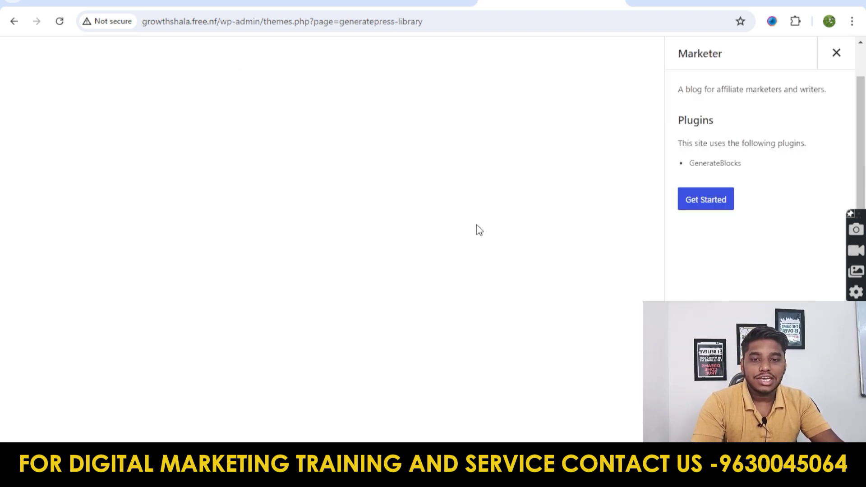
scroll(244, 230, "down", 2)
scroll(162, 130, "up", 2)
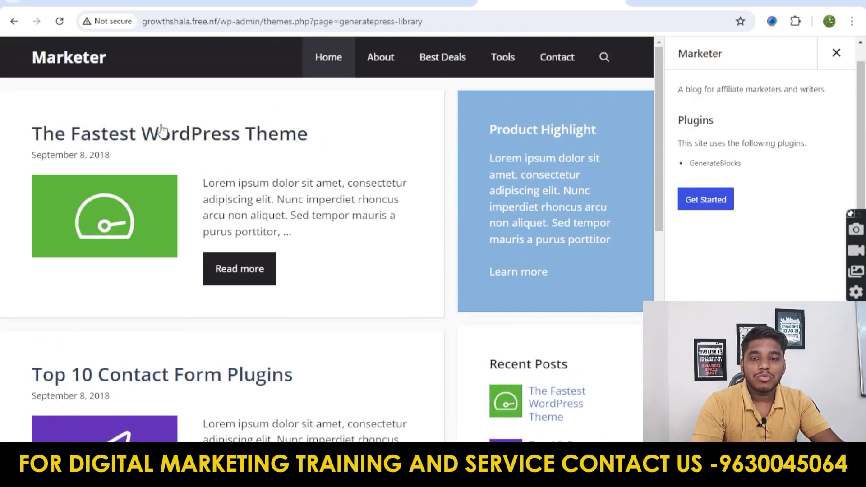
left_click_drag(344, 137, 96, 143)
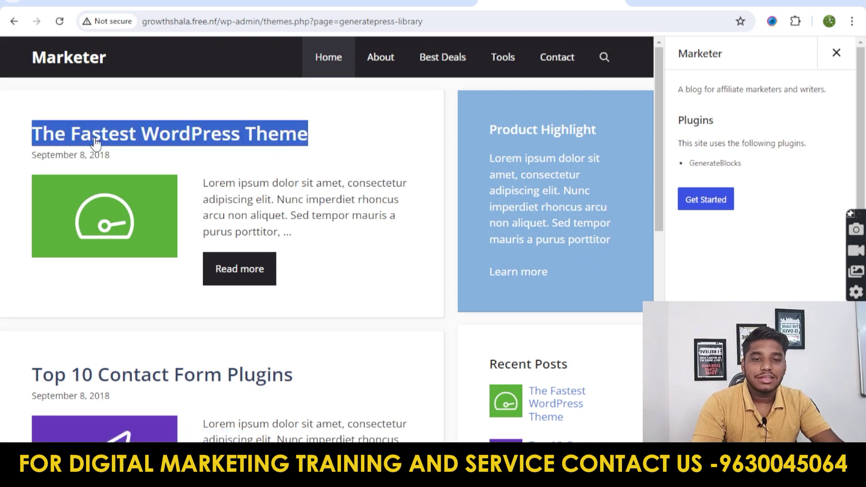
scroll(433, 151, "down", 6)
scroll(445, 195, "up", 6)
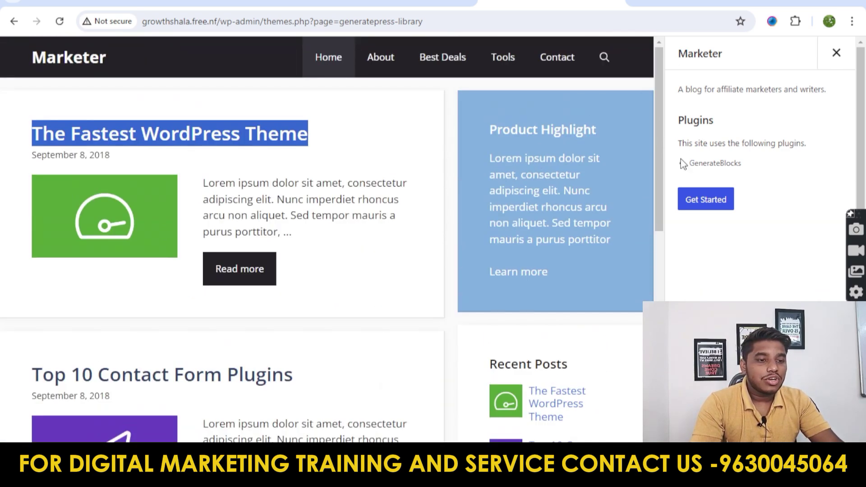
Step: Import the Marketer starter site with both its theme options and demo content, confirming the changes to the website
left_click(704, 206)
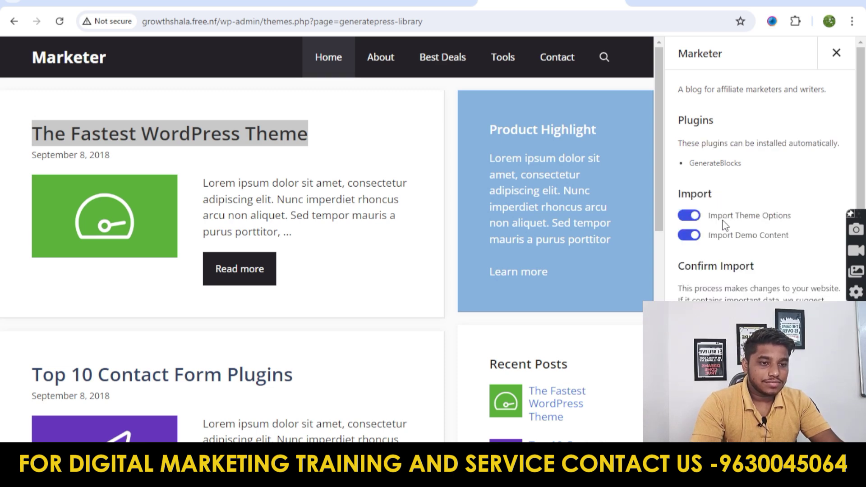
left_click_drag(709, 215, 810, 218)
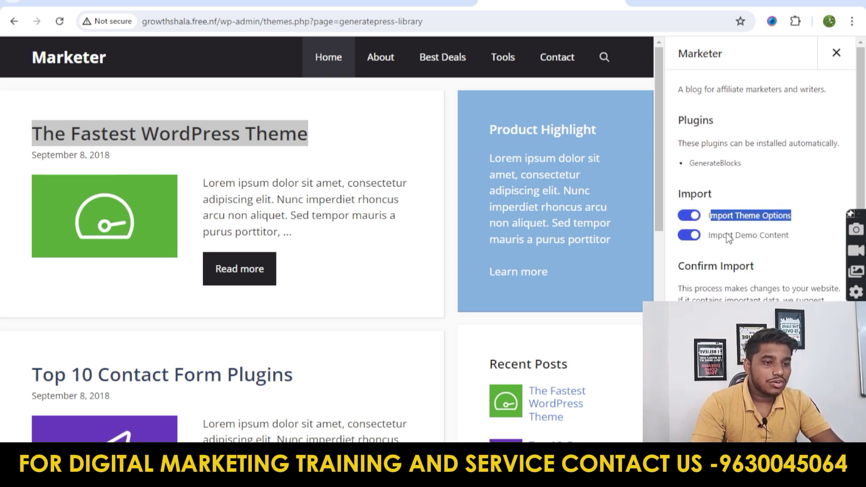
left_click_drag(709, 235, 781, 237)
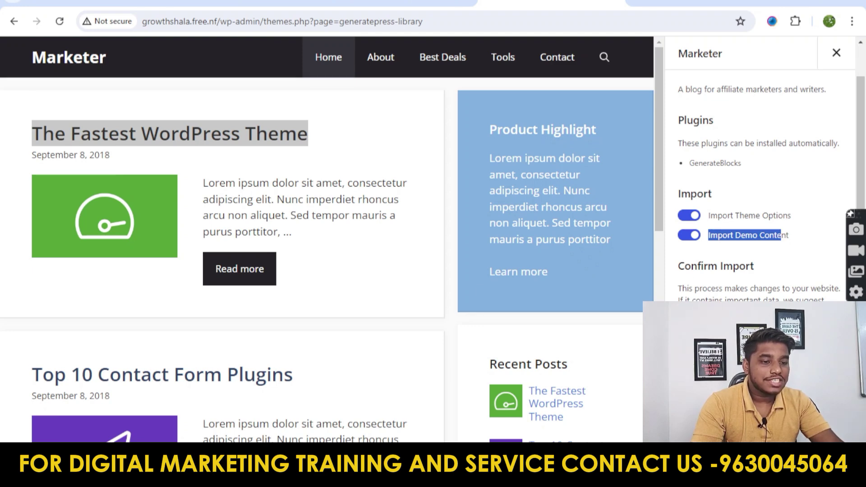
left_click(705, 361)
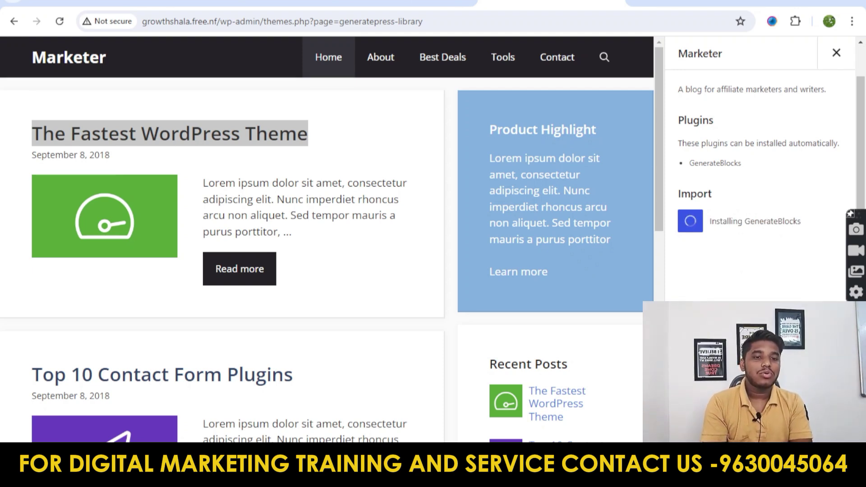
Step: Examine the already open Growthshala home page from its header down to the footer links
left_click(402, 3)
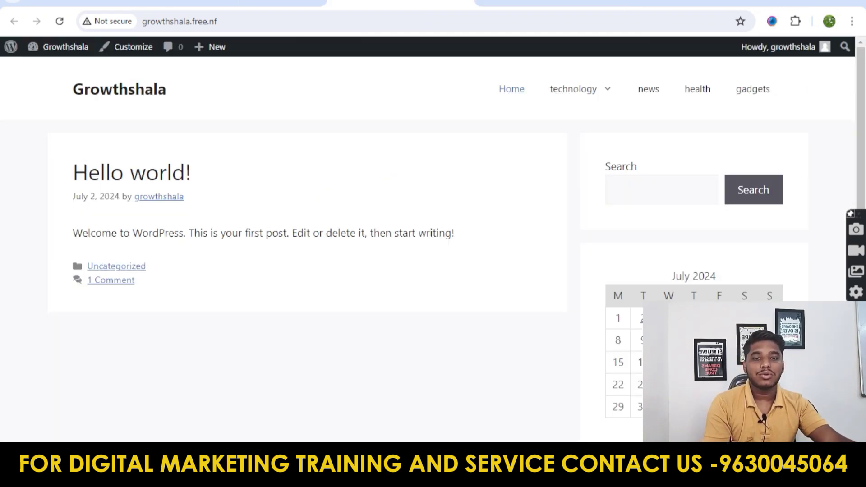
scroll(537, 187, "down", 4)
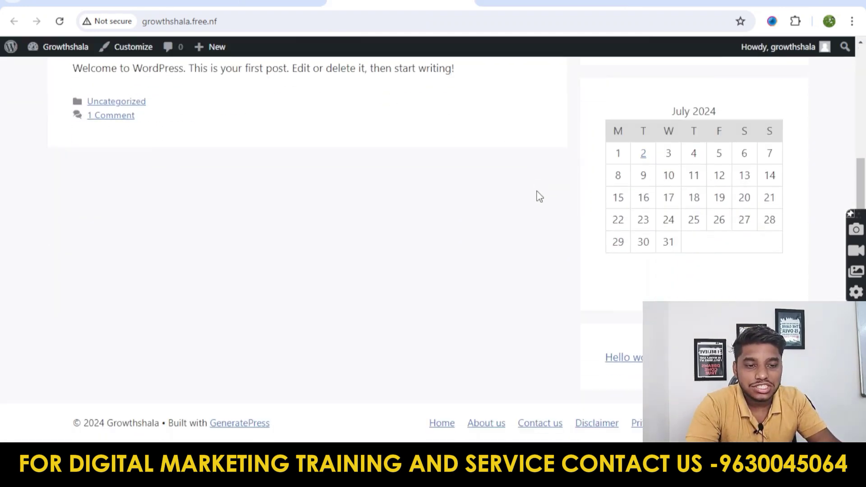
scroll(540, 196, "up", 4)
left_click(551, 3)
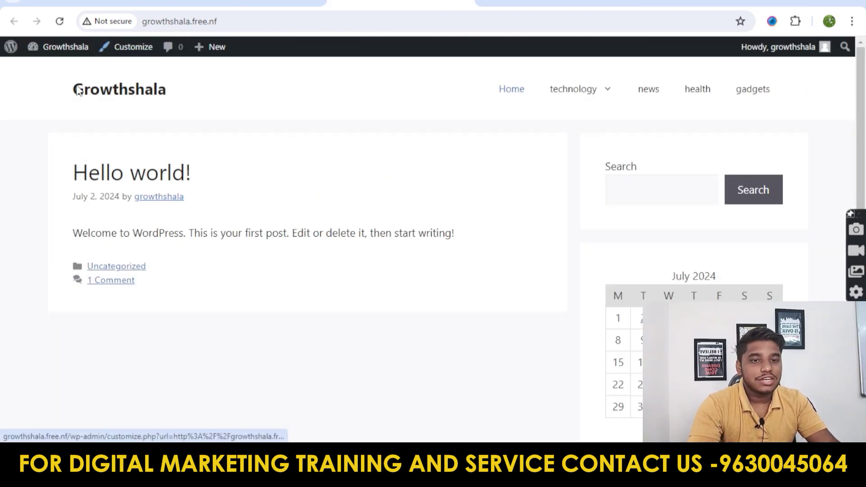
scroll(295, 239, "down", 4)
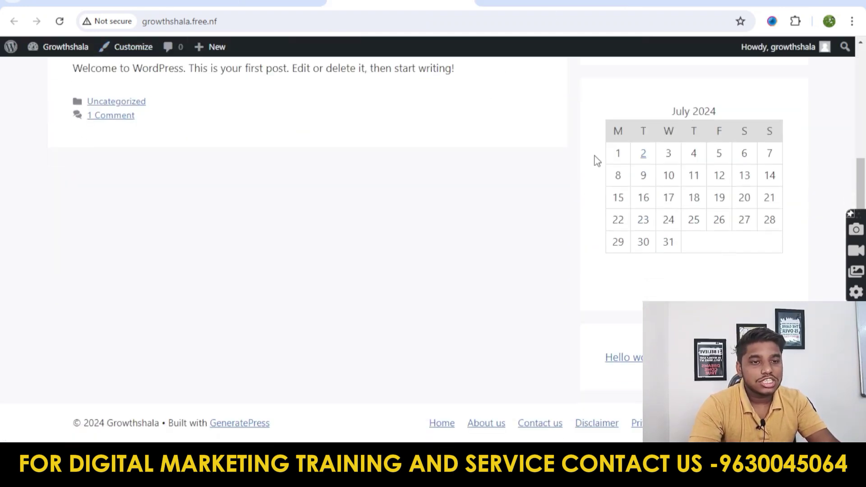
Step: Return to the Marketer import, view the imported site and review its home page layout
left_click(562, 10)
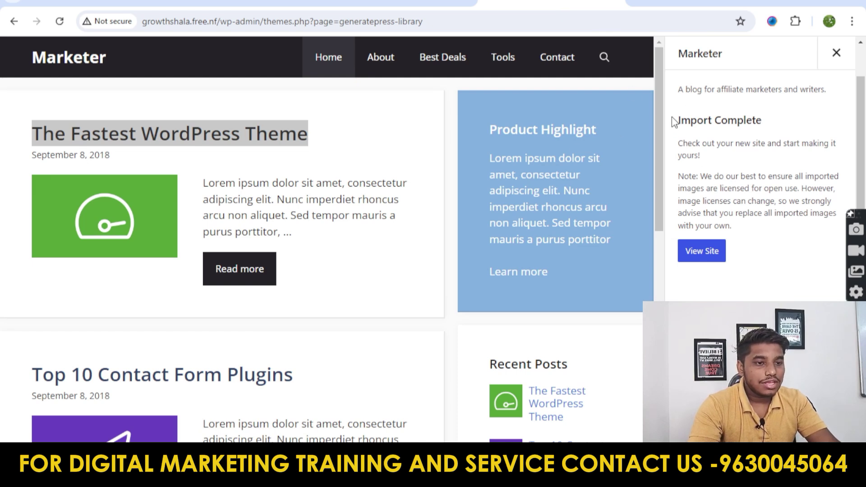
left_click_drag(673, 121, 797, 126)
left_click(795, 126)
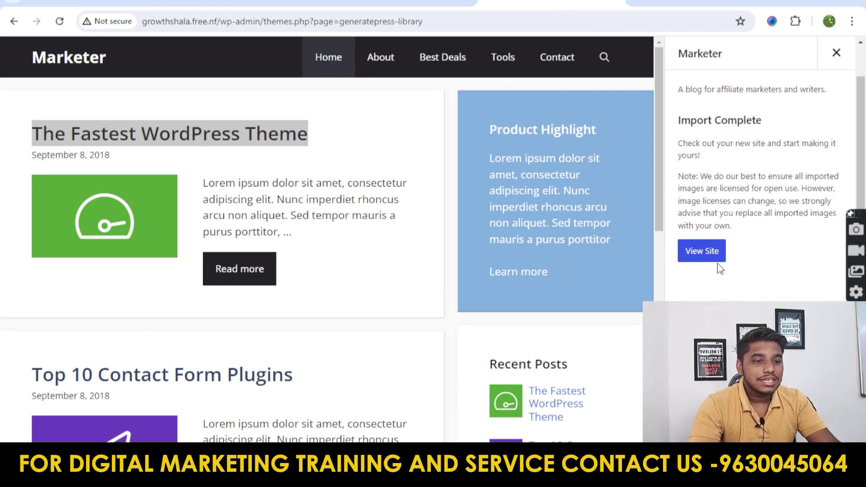
left_click(701, 251)
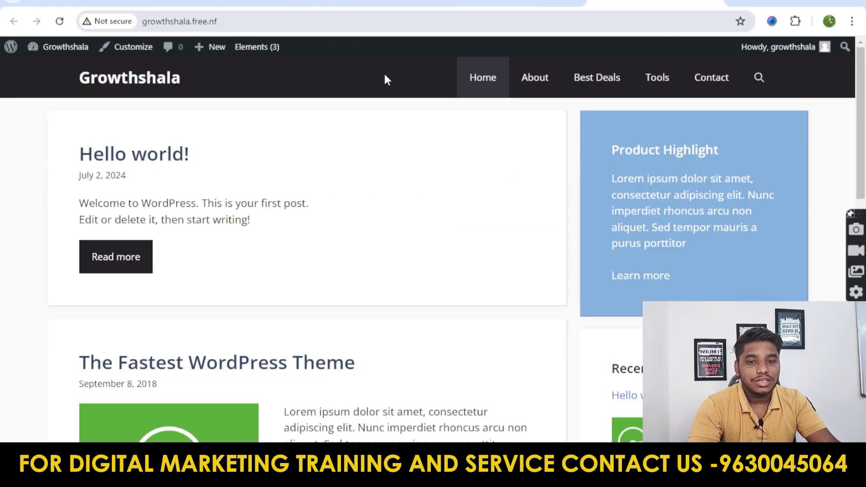
scroll(550, 203, "down", 12)
scroll(551, 203, "up", 12)
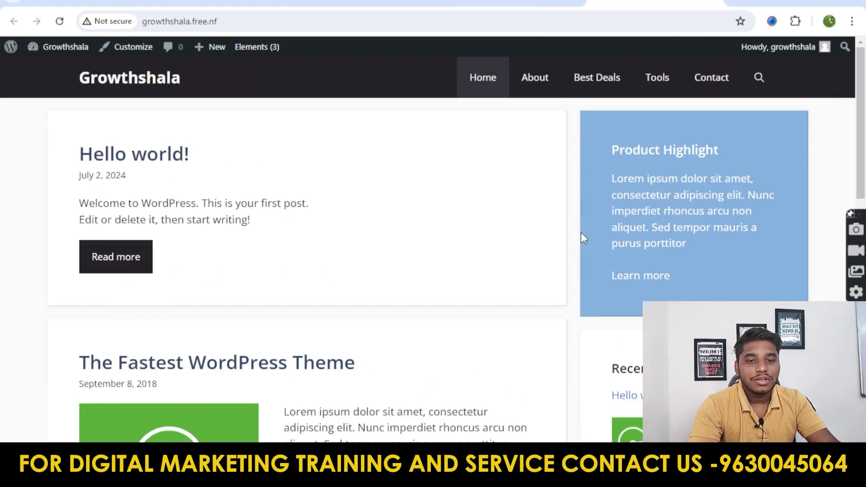
scroll(194, 251, "down", 9)
scroll(398, 332, "up", 9)
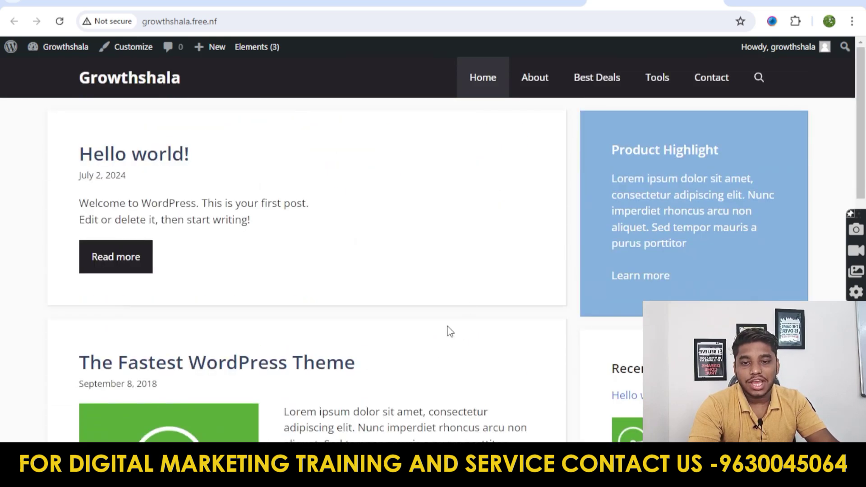
Step: Open the "Hello world!" post for editing, return to the list of all posts and move that post to the trash
left_click(186, 162)
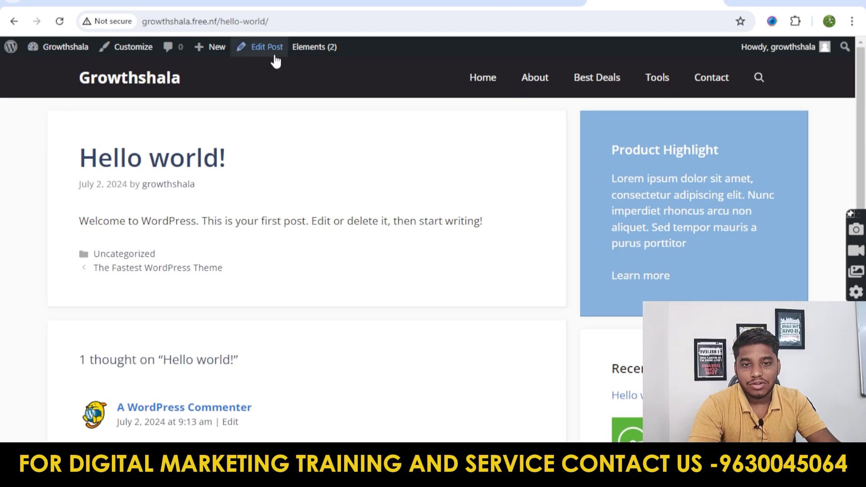
left_click(259, 57)
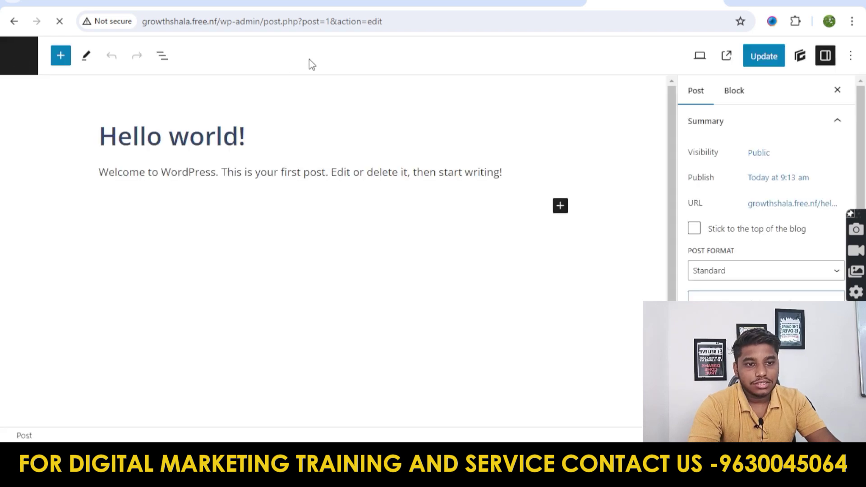
left_click(18, 63)
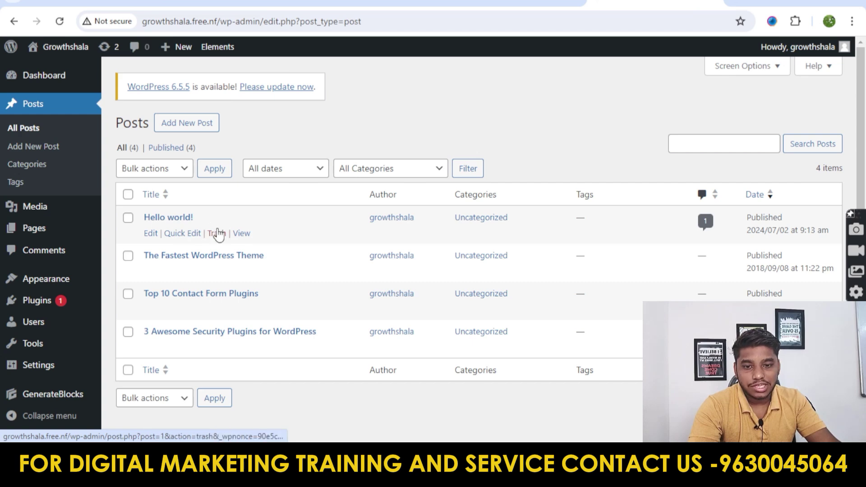
left_click(216, 234)
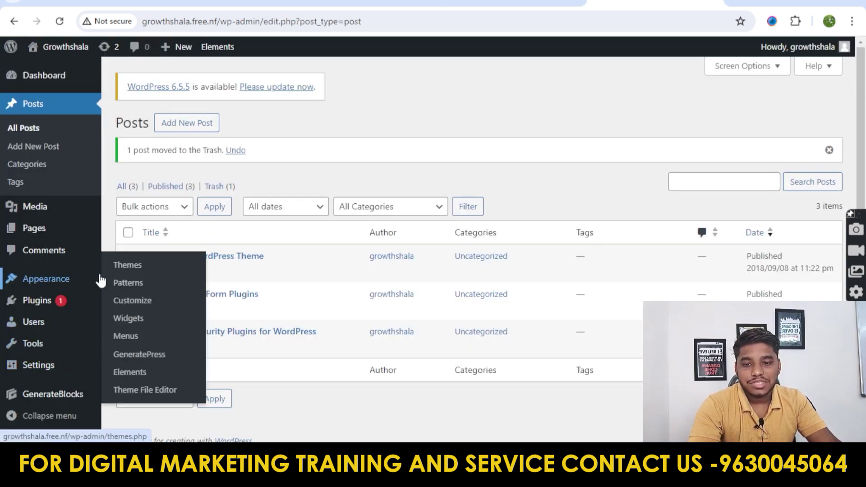
Step: View the live home page and examine its post list and layout down the page
left_click(63, 49)
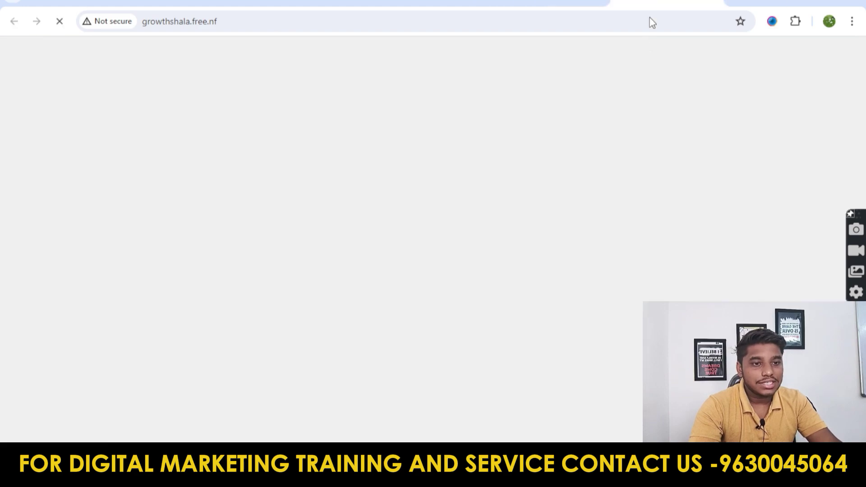
scroll(496, 293, "down", 5)
scroll(536, 290, "up", 5)
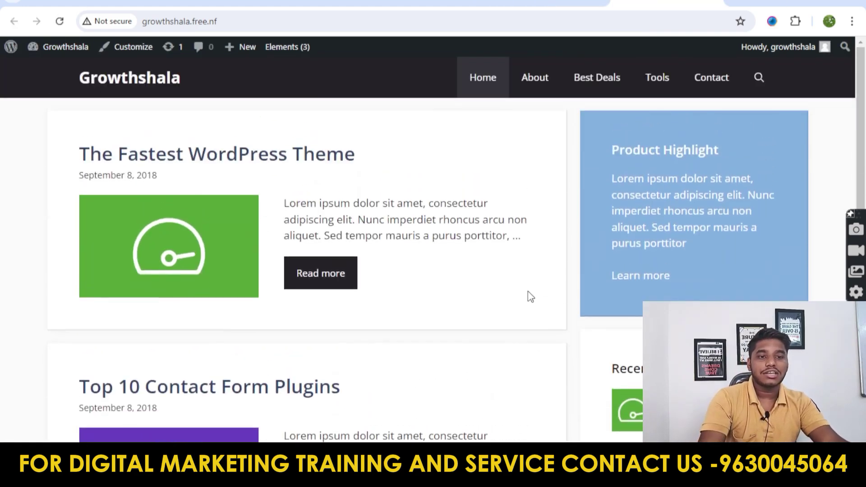
scroll(530, 289, "down", 2)
scroll(534, 285, "down", 8)
scroll(539, 285, "up", 10)
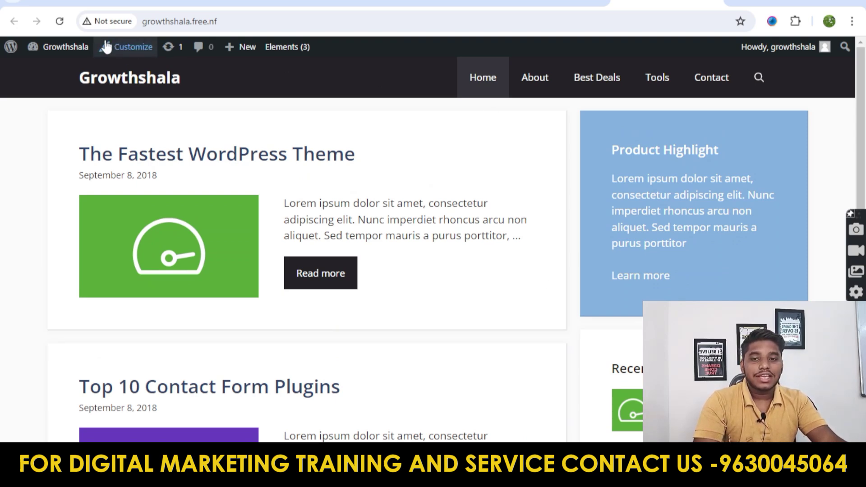
Step: Open the theme customizer and look through its Layout, Site Identity and Colors settings
left_click(131, 47)
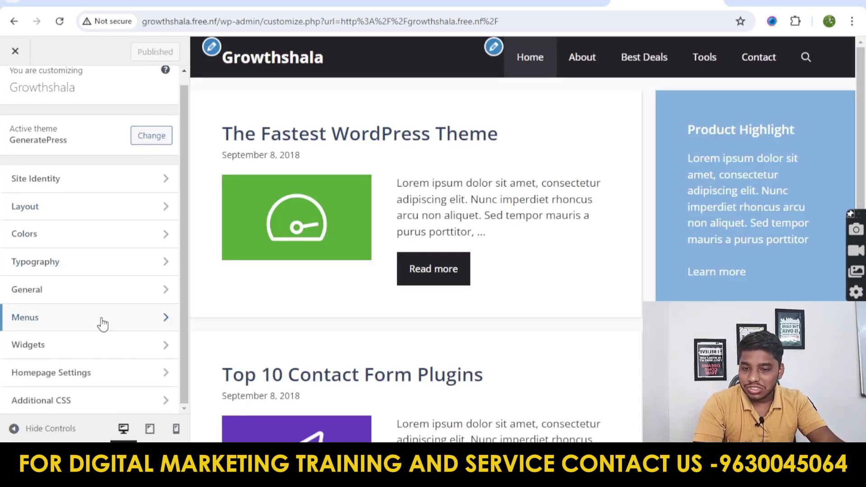
left_click(76, 211)
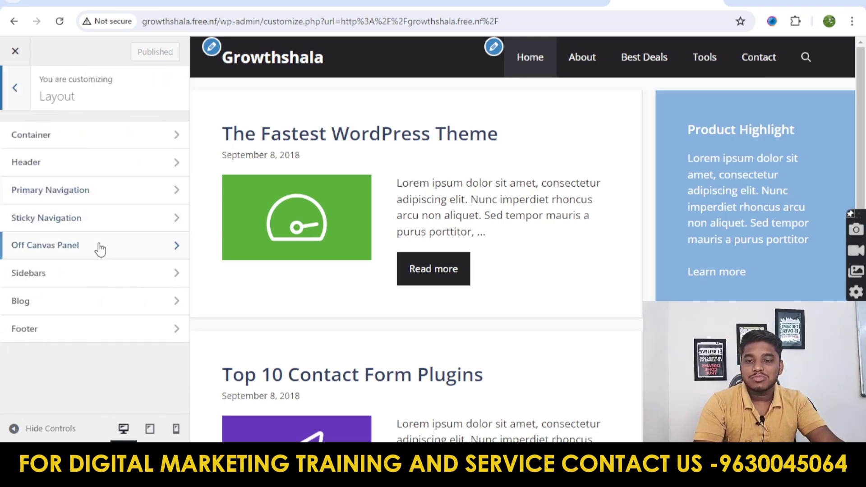
left_click(15, 88)
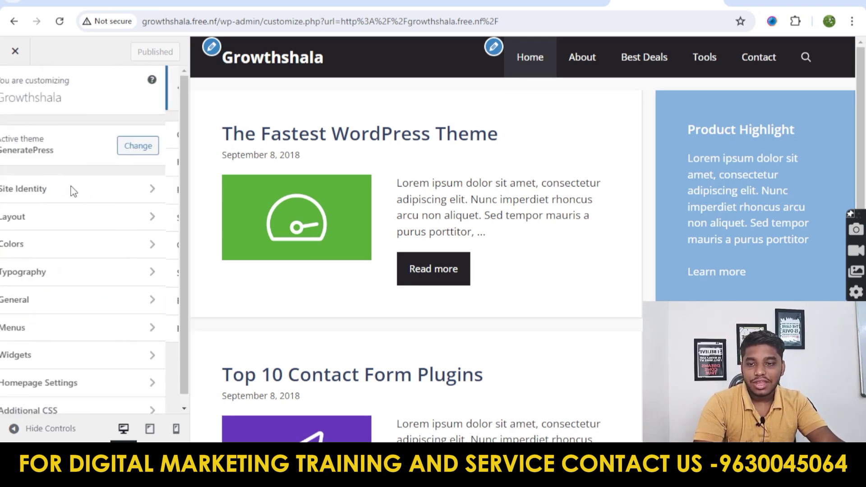
left_click(87, 192)
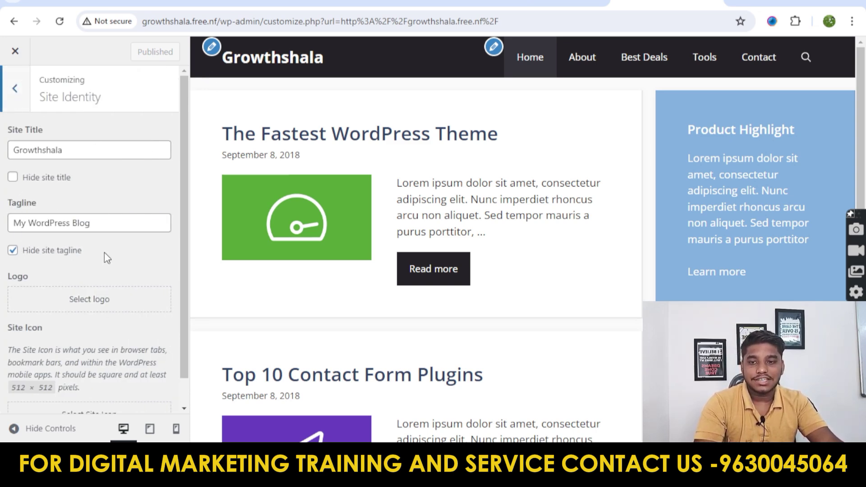
left_click(16, 89)
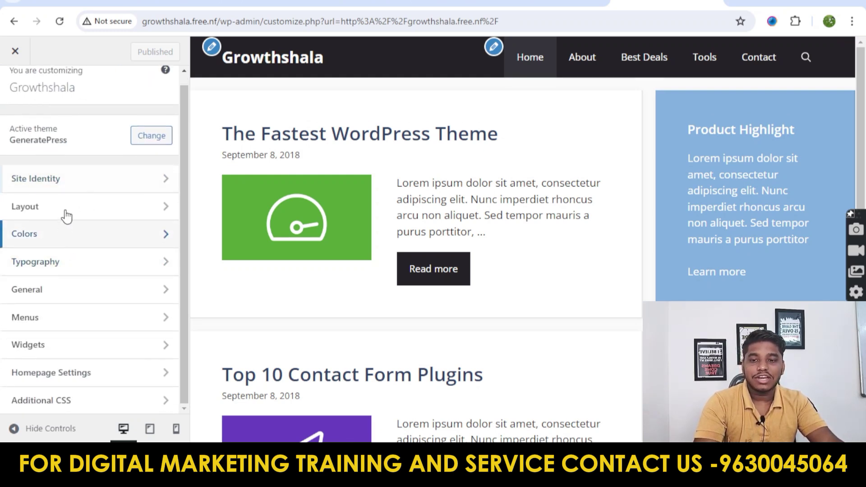
left_click(64, 233)
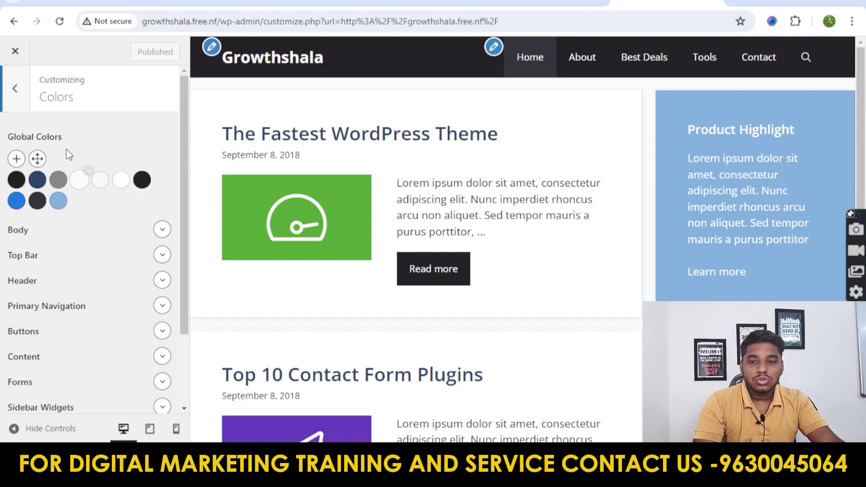
left_click(15, 89)
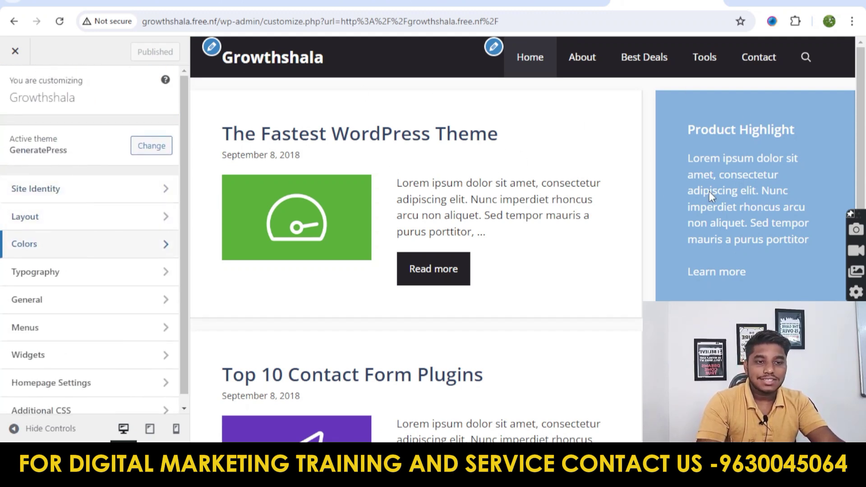
Step: Hide the site title through the Site Identity settings, keeping the title text Growthshala
left_click(140, 189)
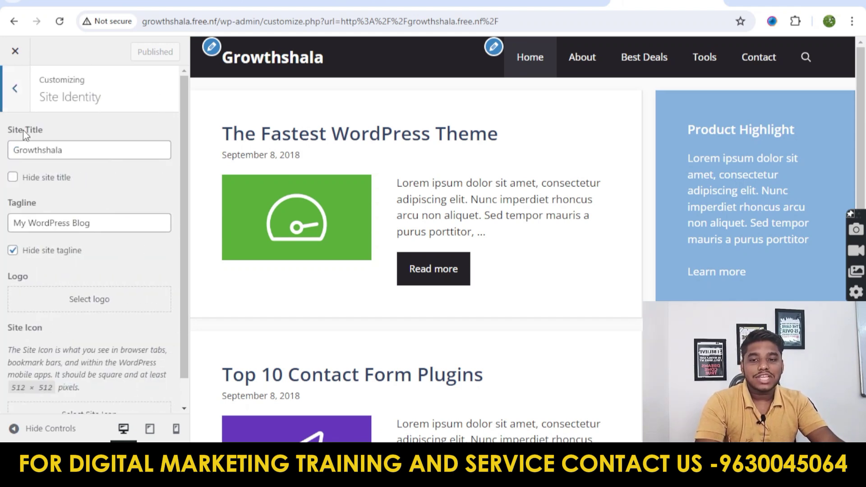
left_click_drag(19, 150, 80, 154)
left_click(12, 180)
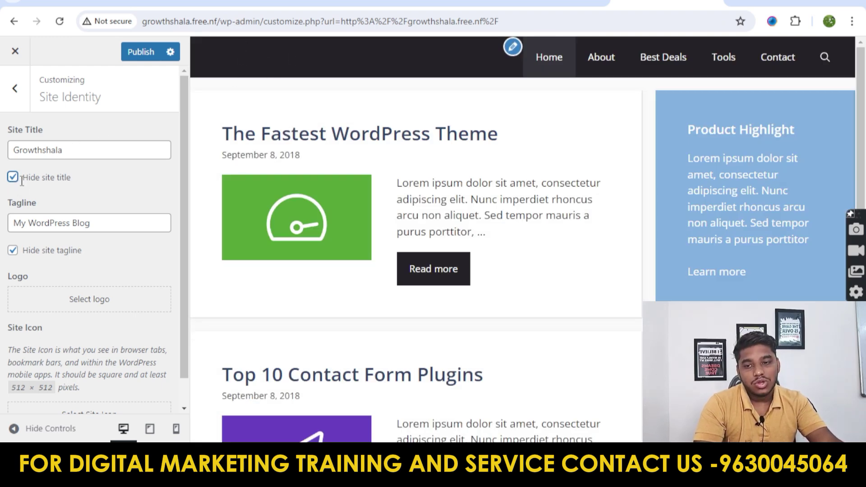
left_click_drag(67, 150, 18, 161)
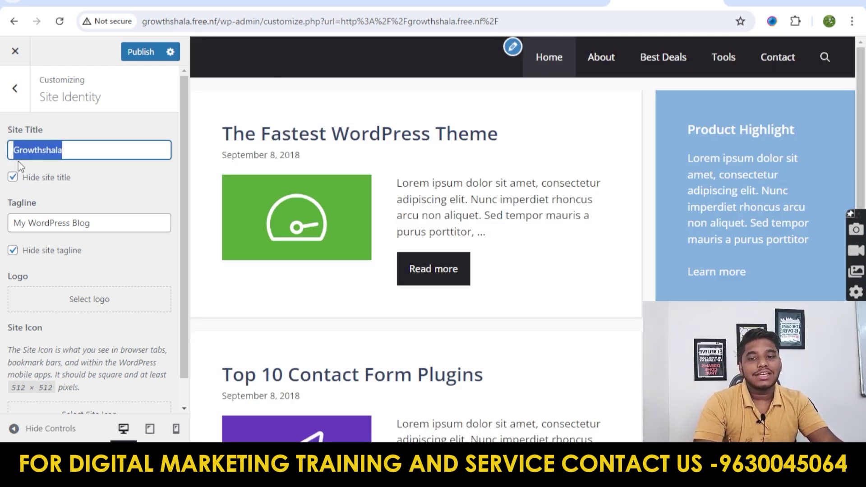
left_click(102, 175)
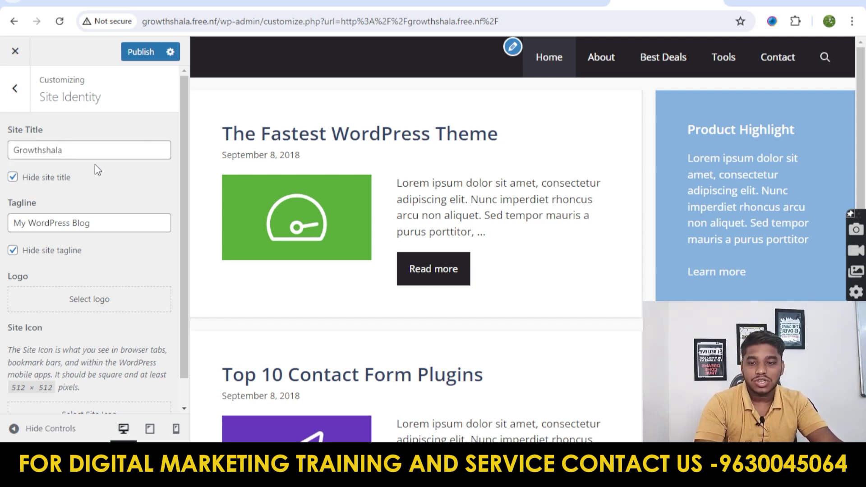
Step: Upload the image shutterstock_414630034 from the Downloads folder for use as the site logo
left_click(84, 309)
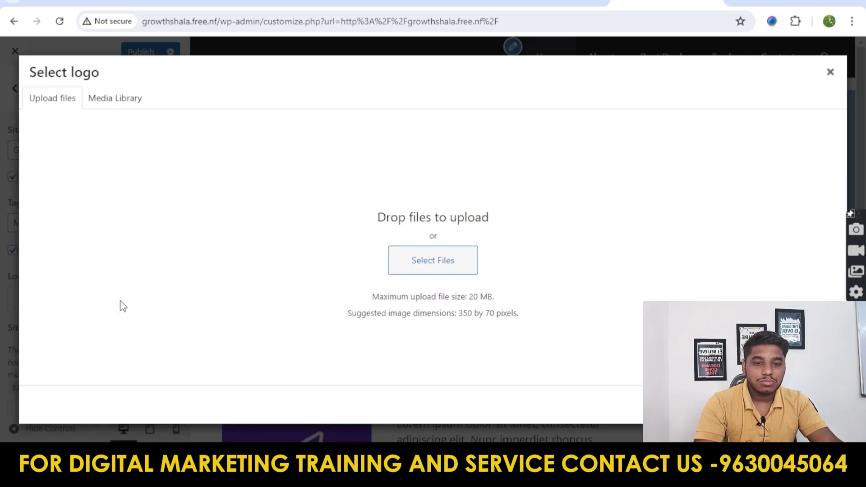
left_click(441, 261)
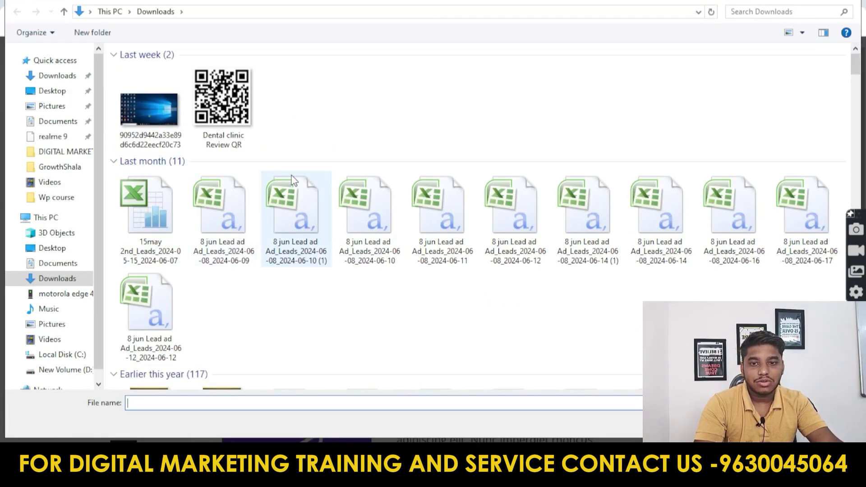
scroll(486, 216, "down", 5)
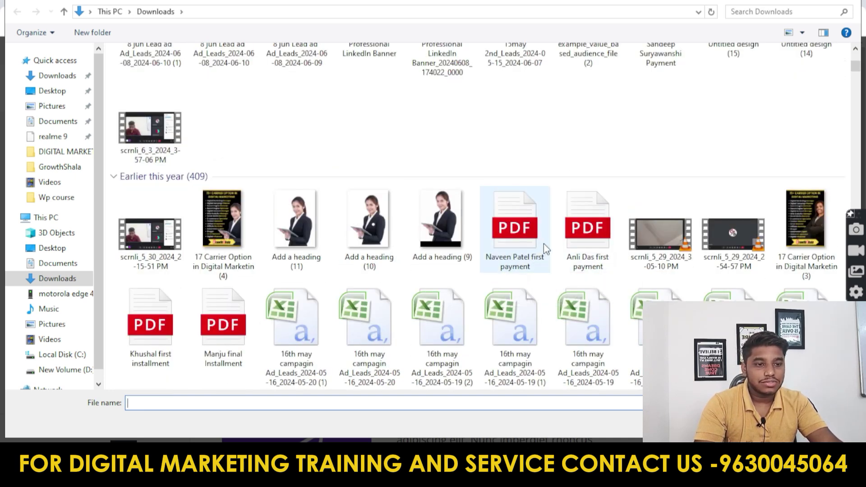
scroll(528, 235, "up", 6)
scroll(525, 230, "down", 15)
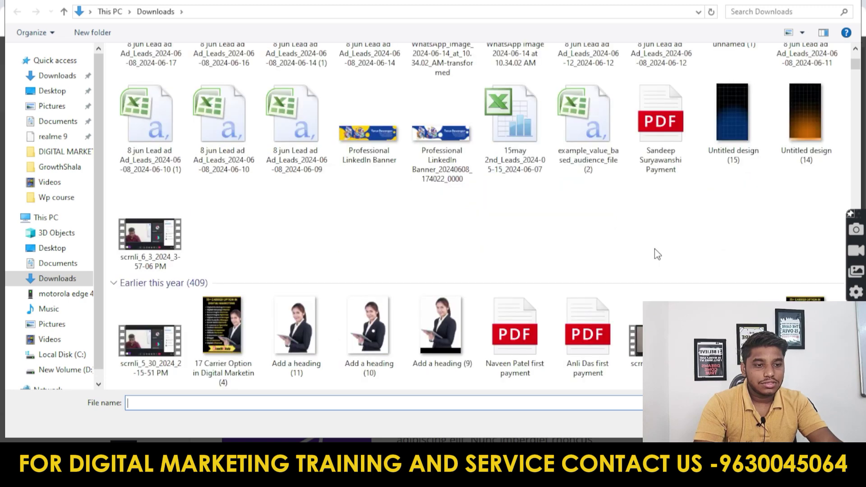
scroll(604, 253, "down", 15)
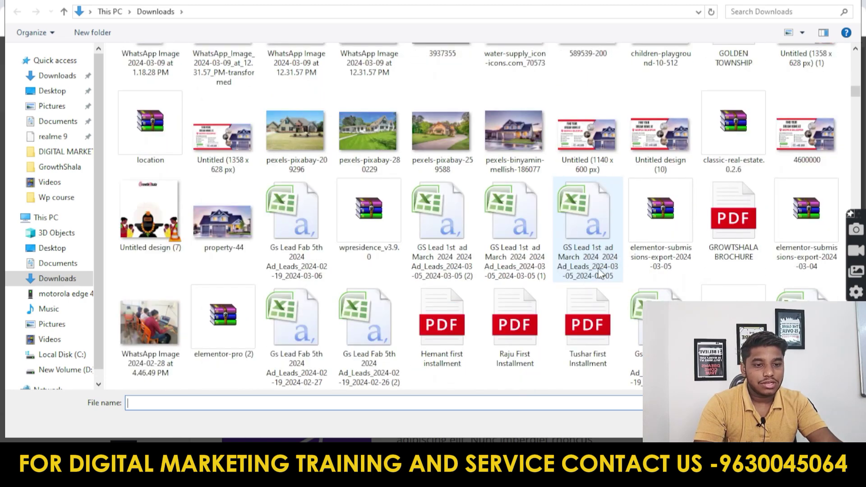
scroll(591, 266, "down", 10)
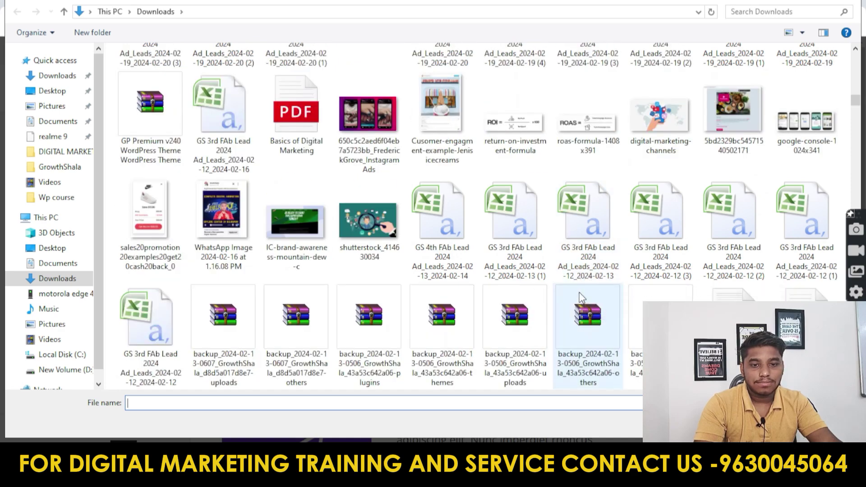
double_click(351, 226)
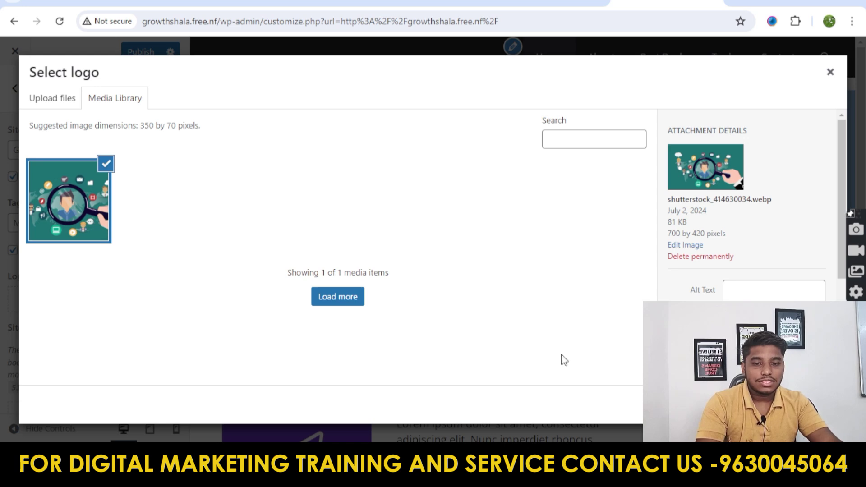
Step: Select the uploaded image as the logo and crop it with the crop area extended both downward and upward around the magnifying glass
left_click(812, 405)
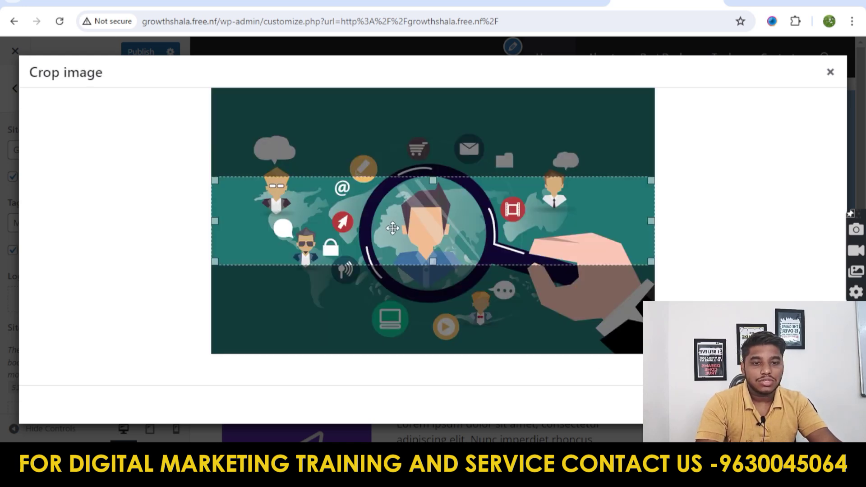
left_click_drag(427, 261, 426, 296)
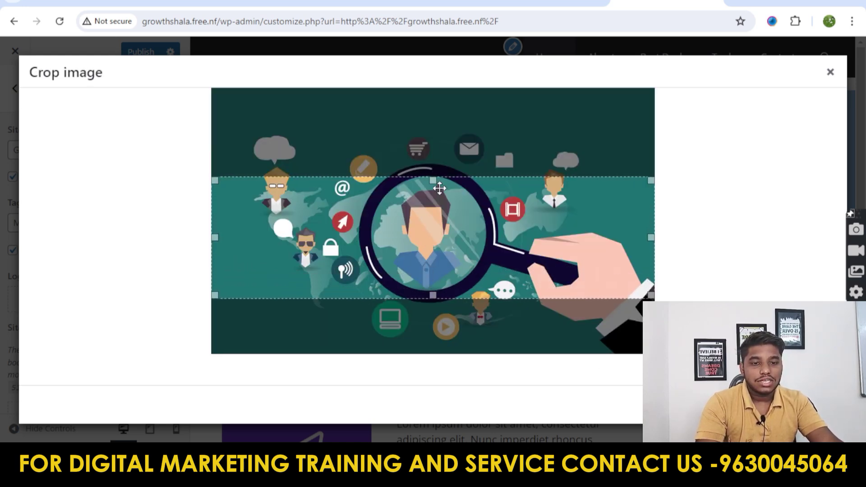
left_click_drag(440, 180, 439, 151)
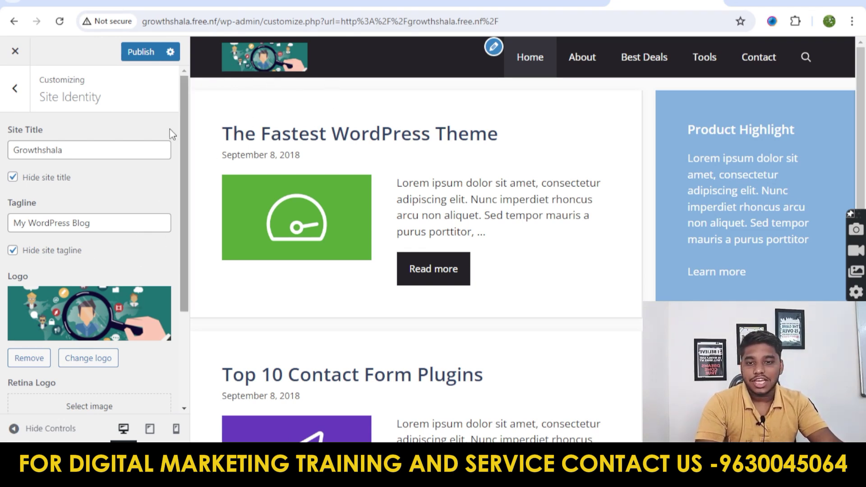
Step: Show the site title beside the logo for comparison and hide it again
left_click(13, 176)
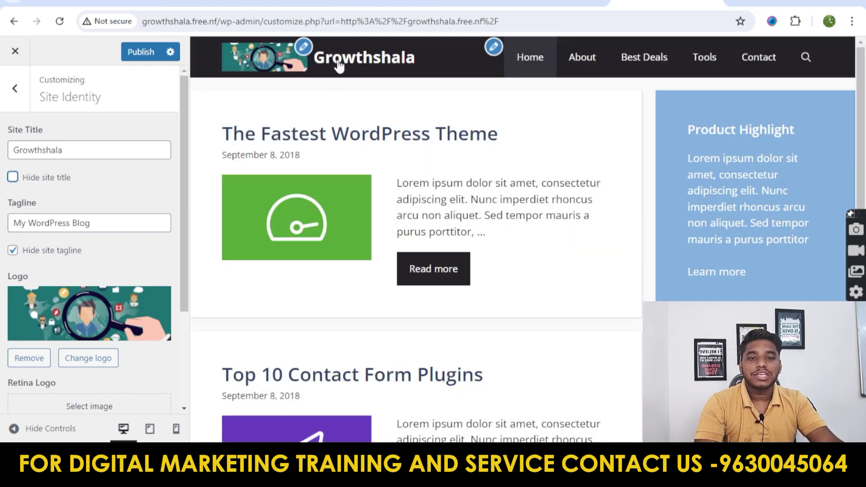
left_click(13, 181)
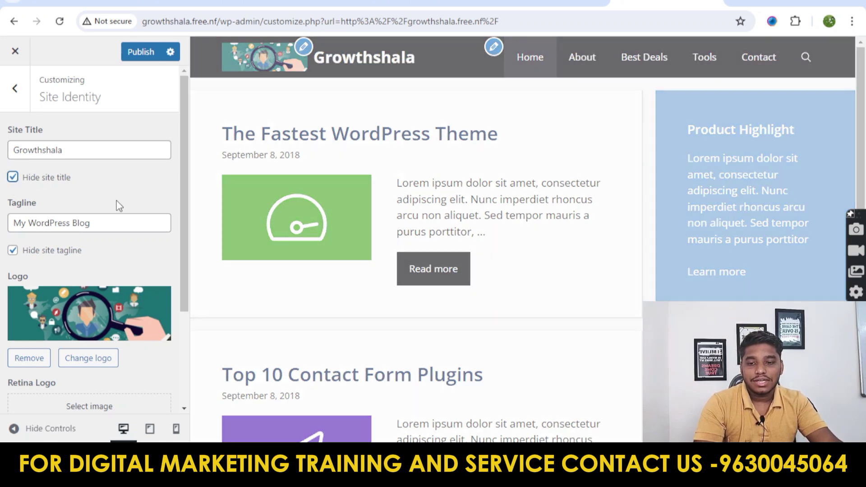
scroll(112, 203, "down", 3)
scroll(135, 153, "up", 3)
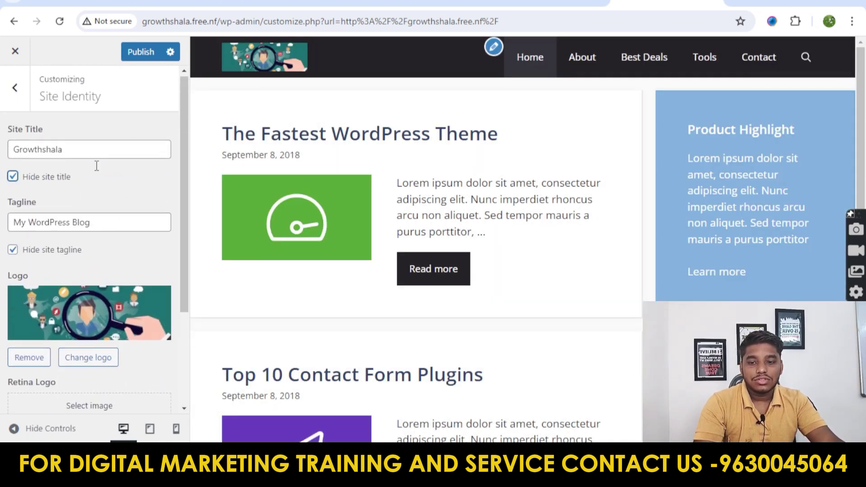
Step: Set the site icon to the full shutterstock_414630034.webp image from the media library
scroll(113, 167, "down", 3)
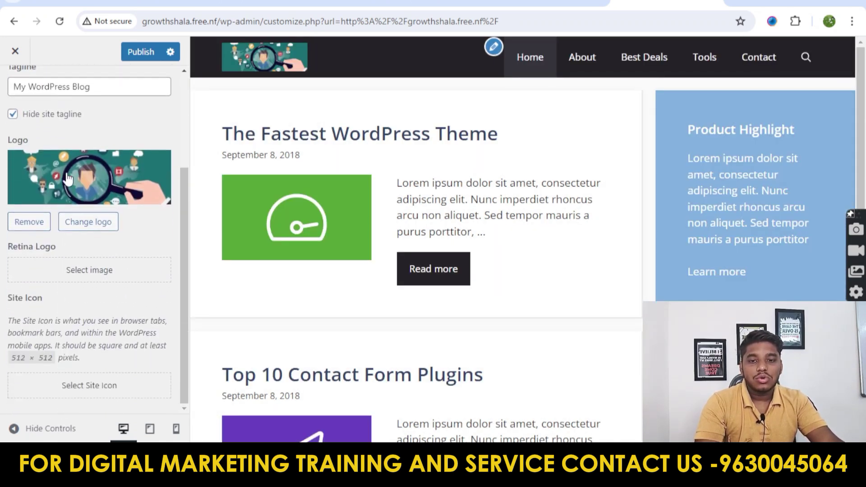
left_click(100, 385)
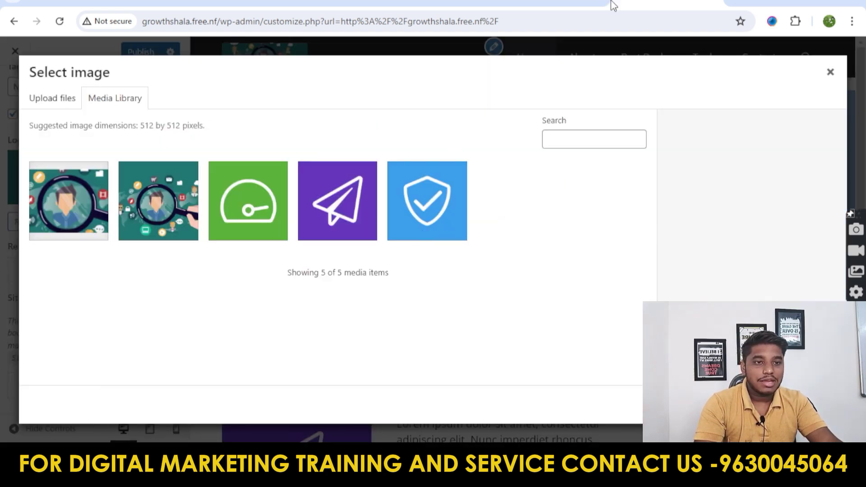
left_click(175, 217)
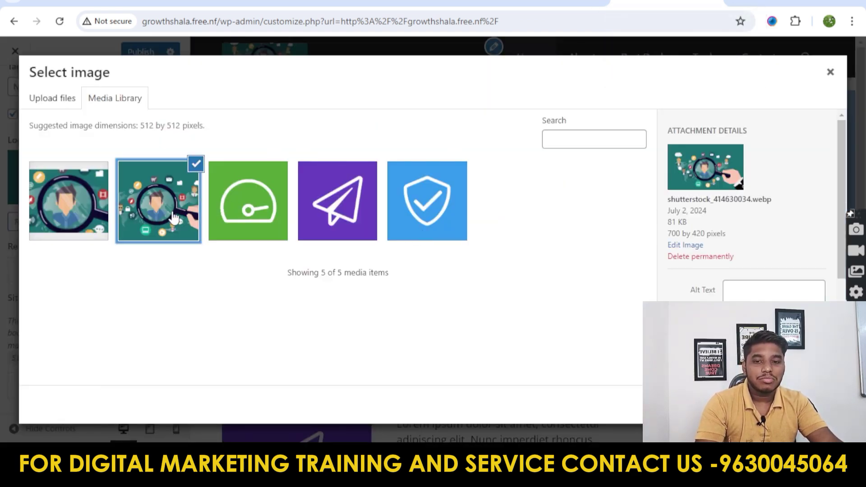
left_click(817, 405)
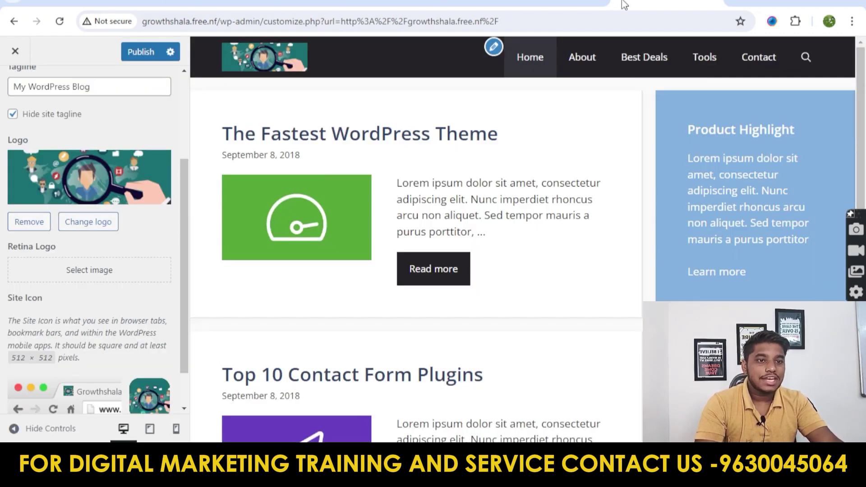
Step: Publish the site identity changes and return to the main list of customizer sections
left_click(138, 52)
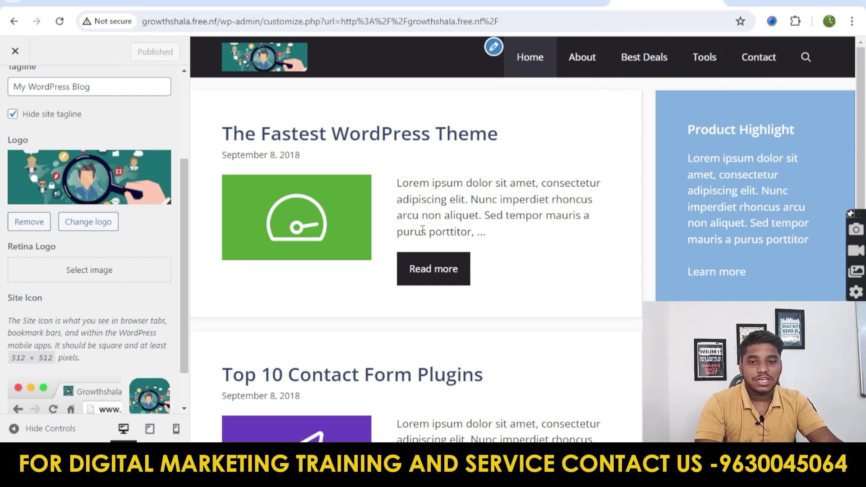
scroll(149, 189, "up", 3)
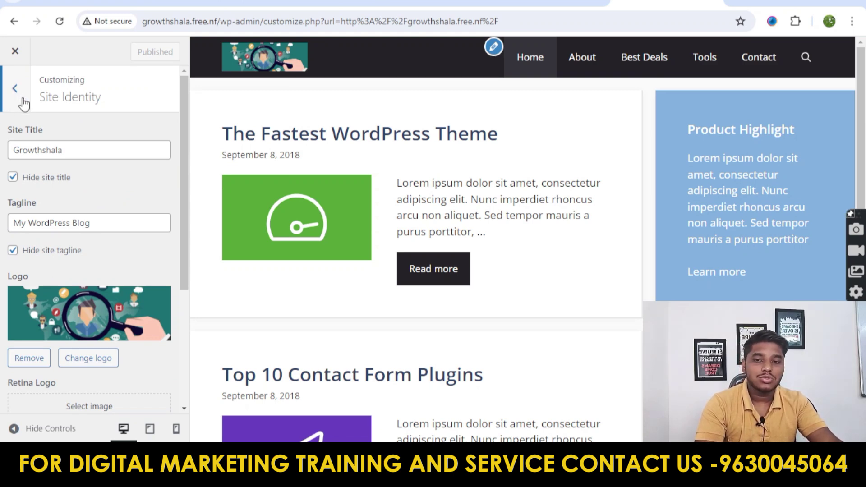
left_click(17, 101)
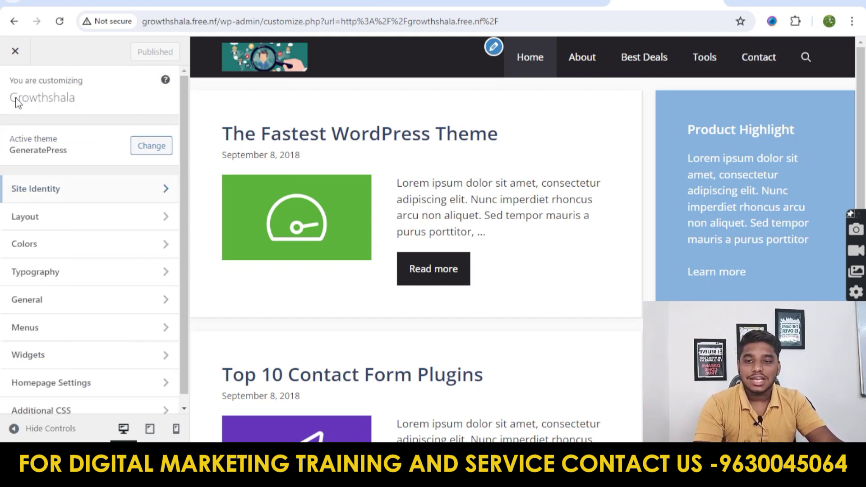
Step: Look over the home page preview and open the Container settings of the site layout
left_click(86, 228)
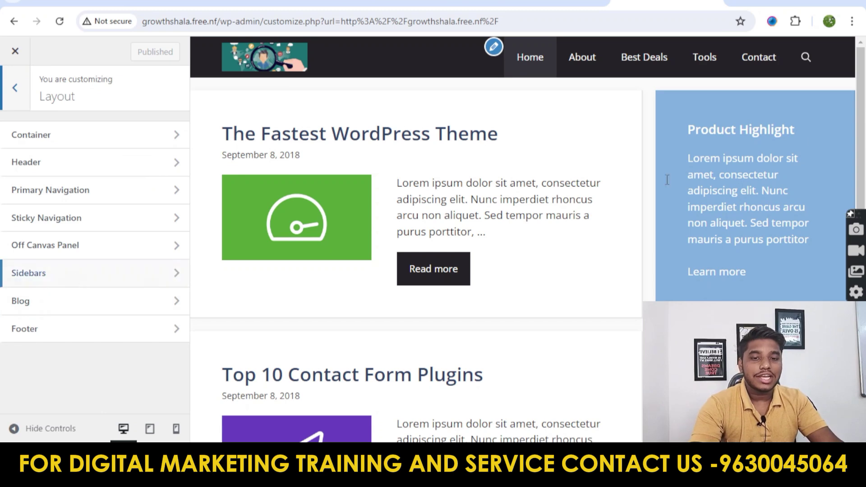
scroll(768, 159, "down", 10)
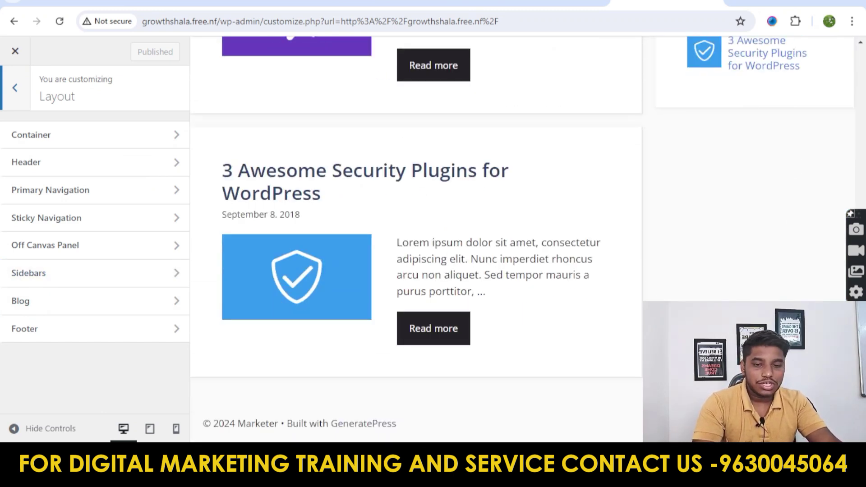
scroll(719, 282, "up", 10)
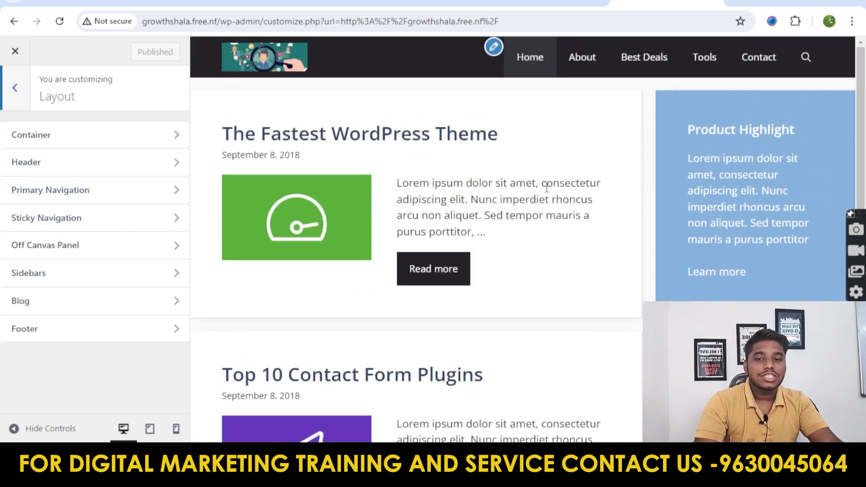
left_click(99, 135)
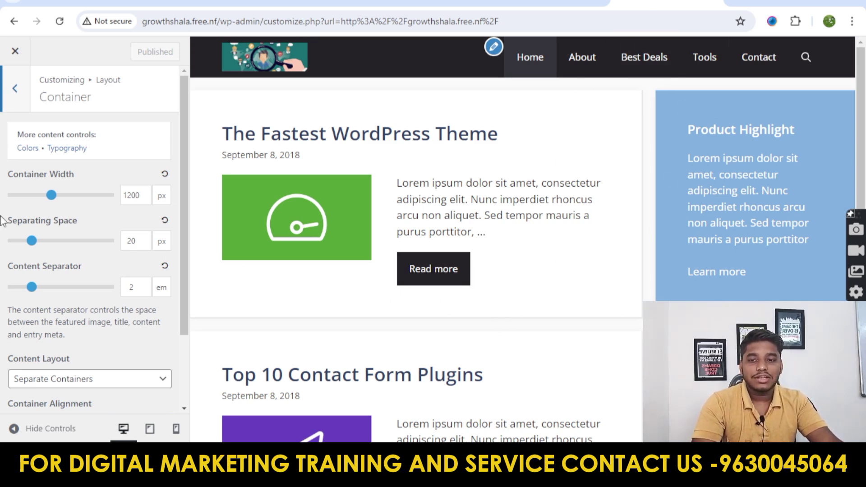
Step: Try a container width of 1100 px and reset the width to its default
mouse_move(51, 195)
left_mouse_down()
mouse_move(39, 195)
mouse_move(52, 208)
mouse_move(4, 206)
mouse_move(76, 206)
mouse_move(20, 204)
mouse_move(51, 205)
mouse_move(23, 205)
mouse_move(39, 204)
left_mouse_up()
left_click(135, 195)
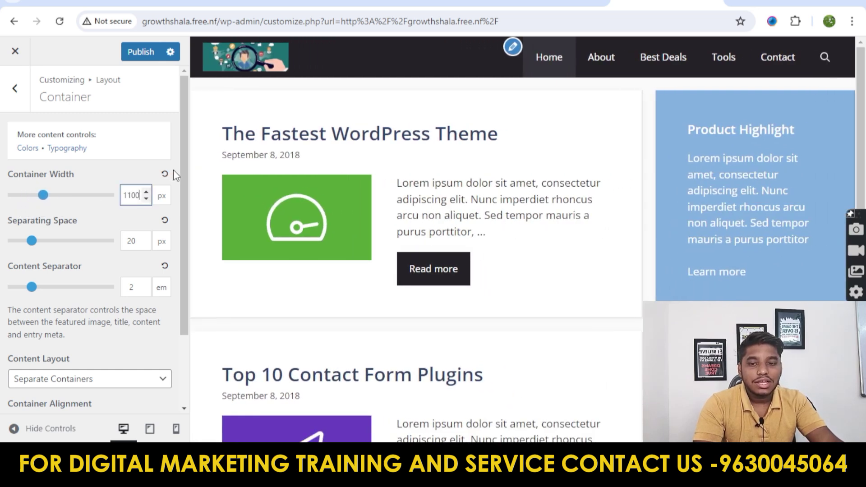
left_click(163, 175)
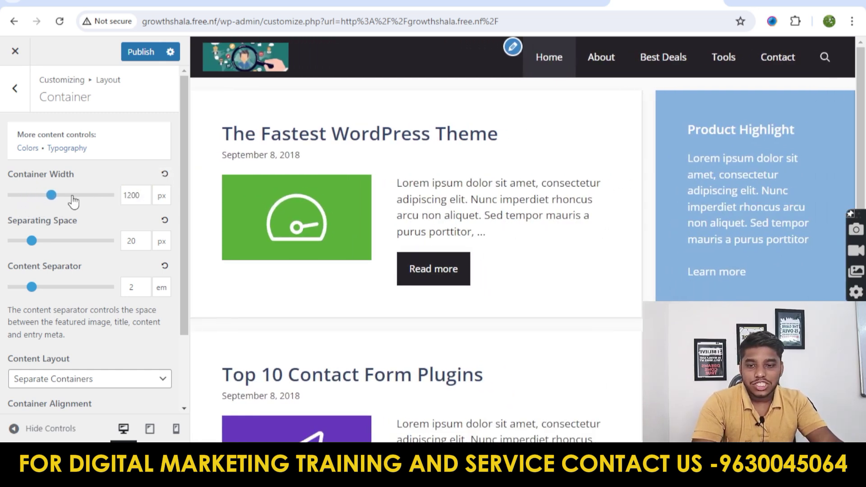
Step: Try a separating space of 34 px and a content separator of 0 em, resetting each to its default
mouse_move(37, 245)
left_mouse_down()
mouse_move(96, 247)
mouse_move(8, 254)
mouse_move(83, 246)
mouse_move(48, 248)
left_mouse_up()
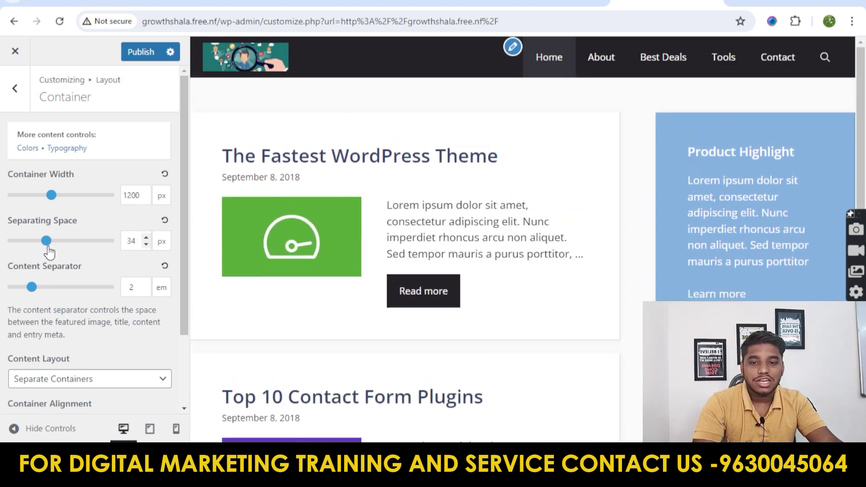
left_click(165, 221)
left_click_drag(32, 287, 6, 291)
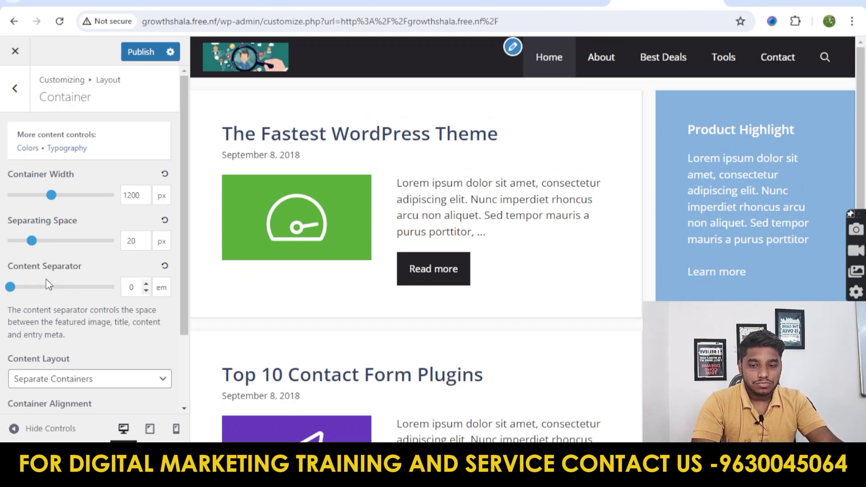
left_click(164, 268)
Step: Try the One Container content layout, switch back to Separate Containers and check the page preview
scroll(89, 156, "down", 2)
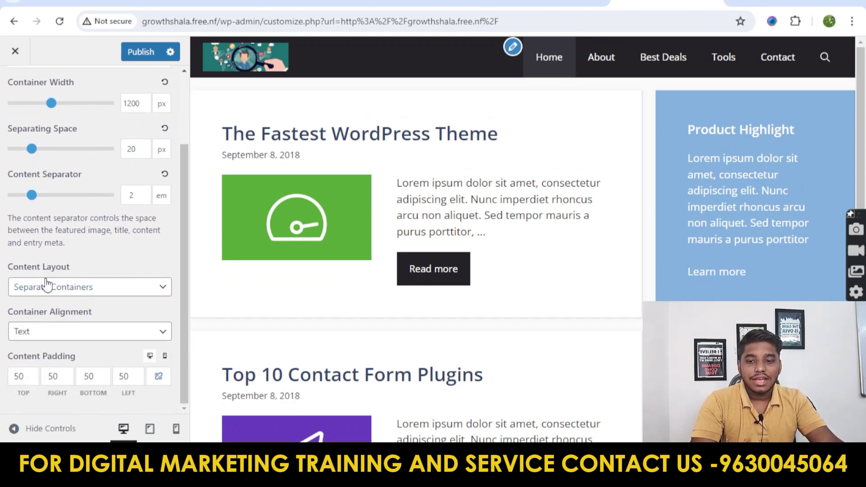
left_click(81, 288)
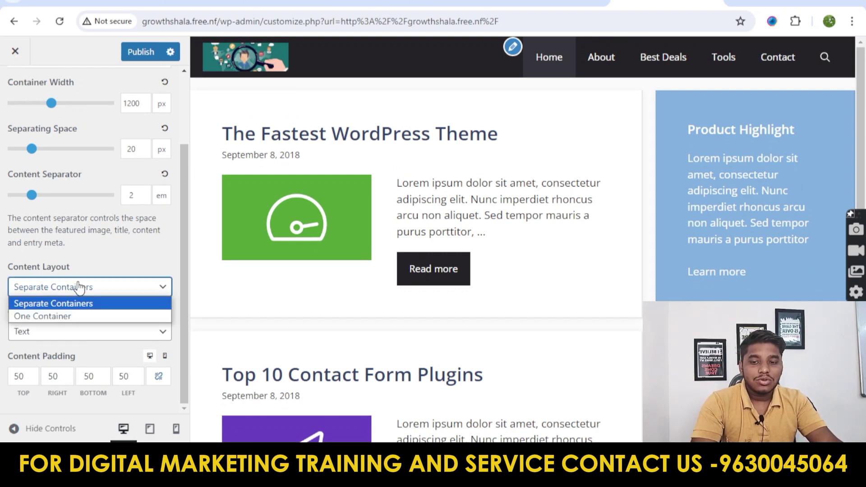
left_click(80, 316)
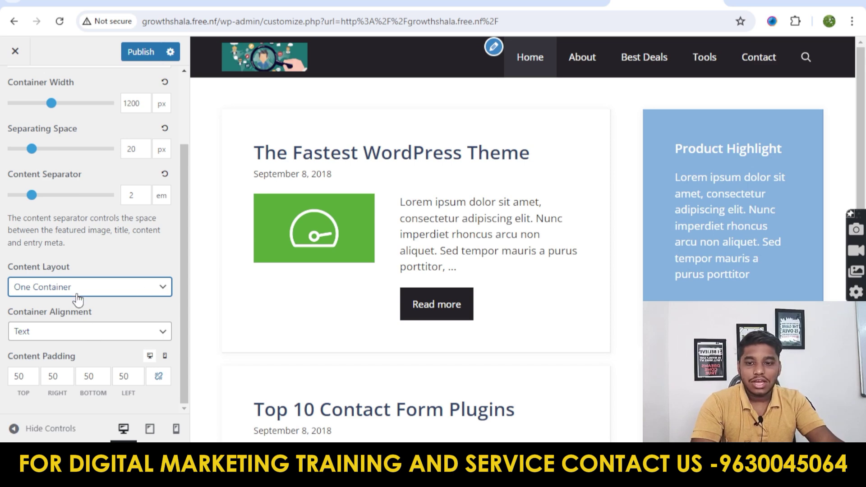
left_click(77, 288)
left_click(77, 303)
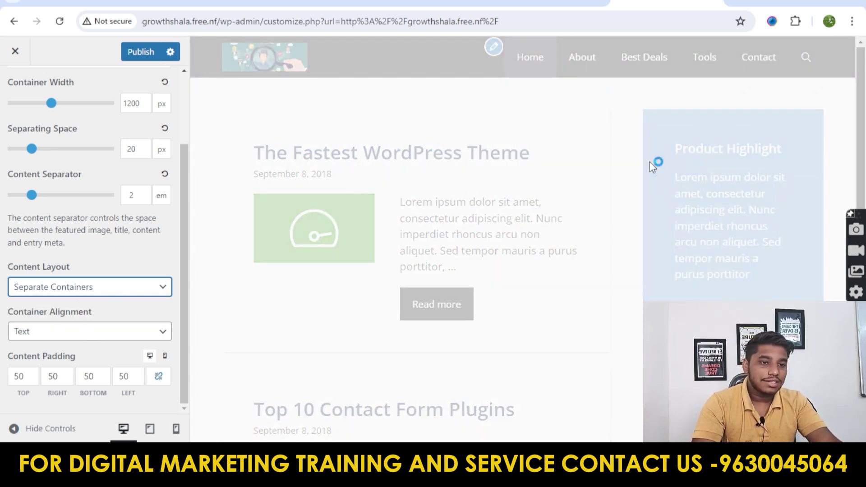
scroll(598, 186, "down", 2)
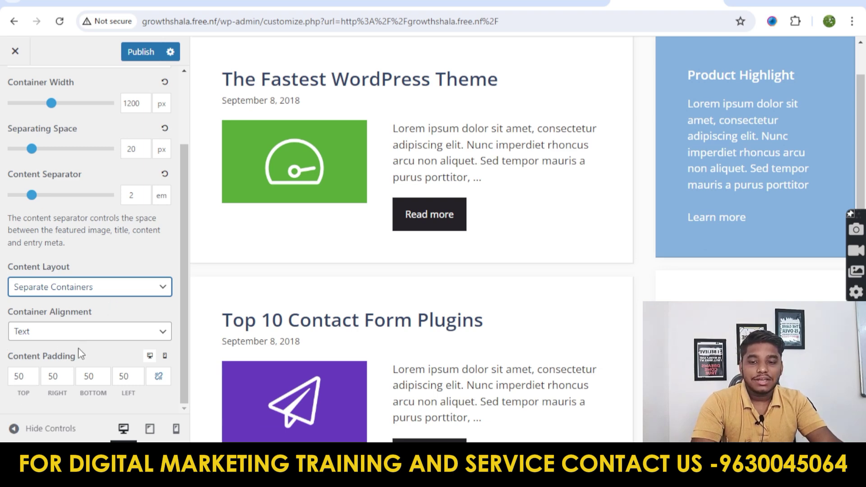
Step: Clear the top content padding, enter 50 again and check the posts in the preview
left_click(29, 374)
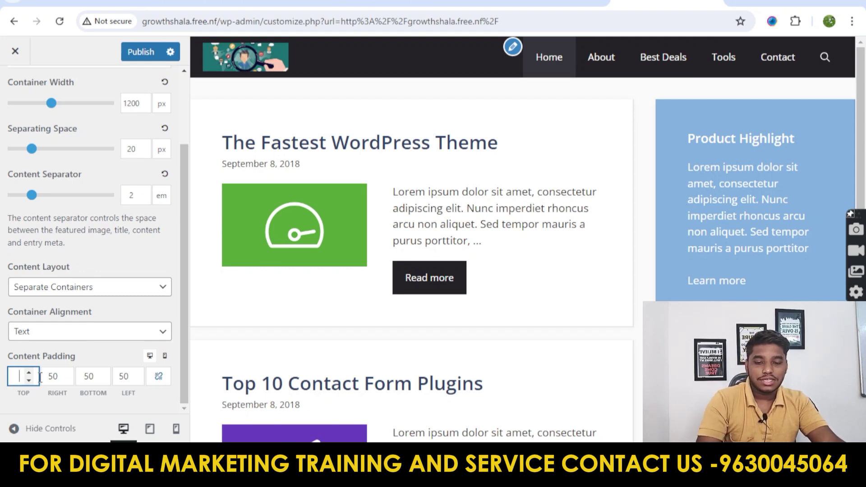
type("50")
left_click(96, 411)
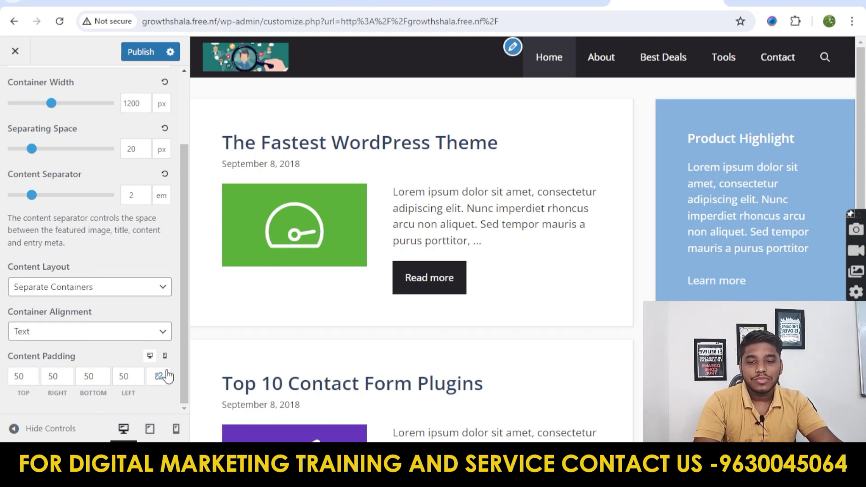
scroll(563, 298, "down", 6)
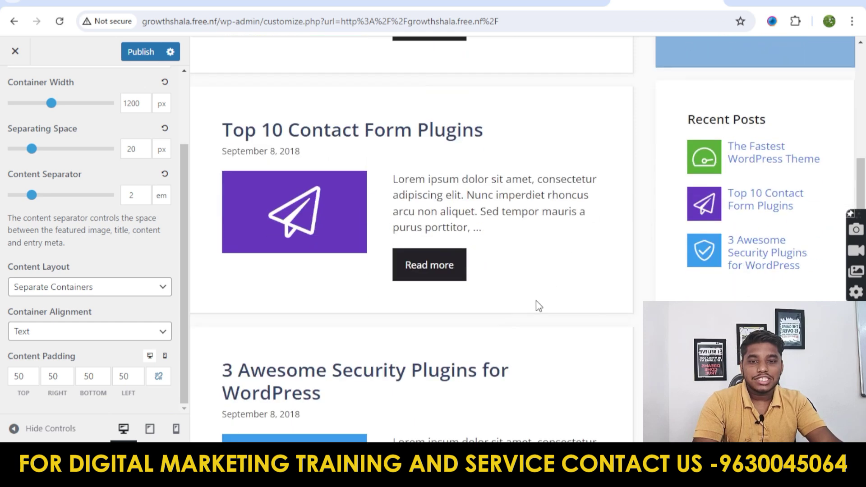
scroll(538, 304, "up", 6)
mouse_move(134, 373)
left_mouse_down()
mouse_move(135, 384)
mouse_move(127, 381)
left_mouse_up()
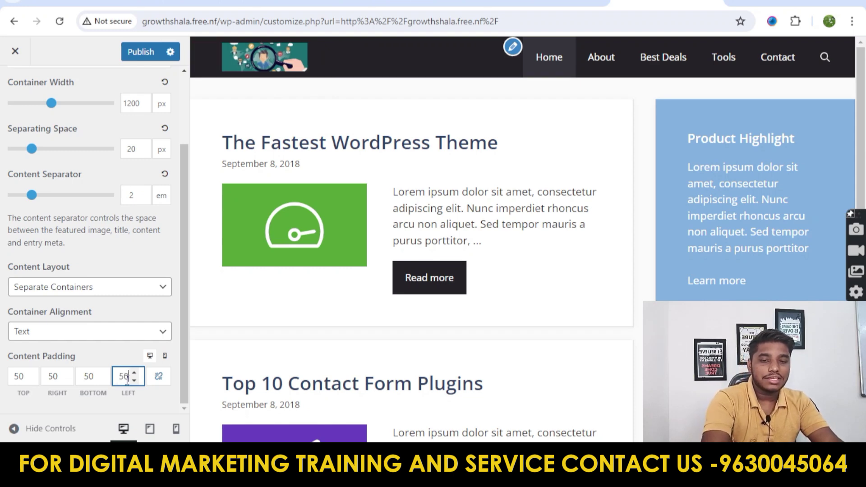
Step: Publish the container settings and return to the list of layout sections
left_click(141, 52)
scroll(111, 222, "up", 1)
scroll(104, 222, "up", 1)
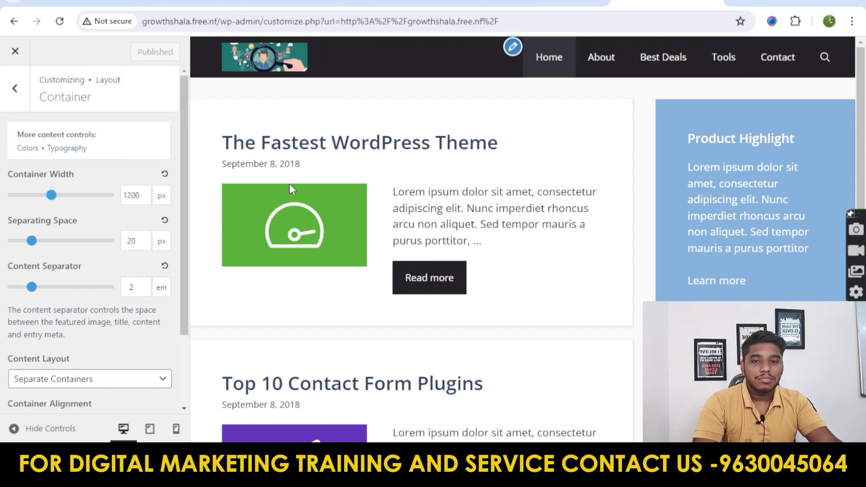
left_click(17, 100)
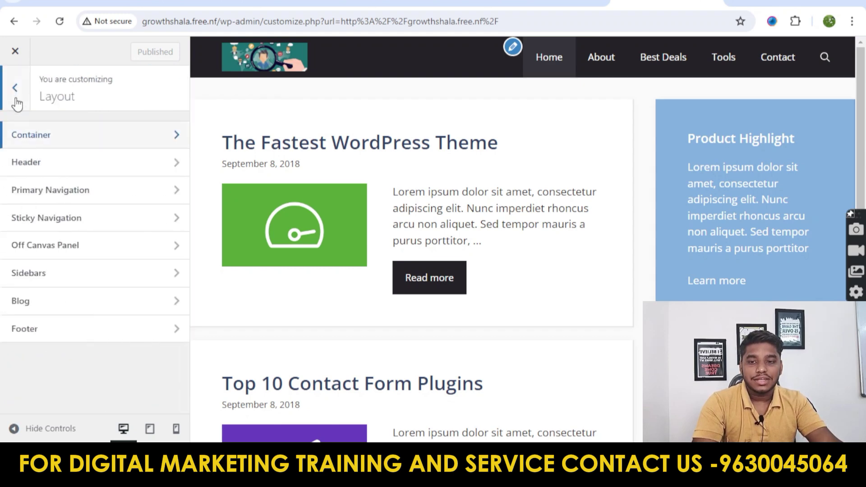
Step: Open the Header layout settings and turn off Use Navigation as Header
left_click(48, 166)
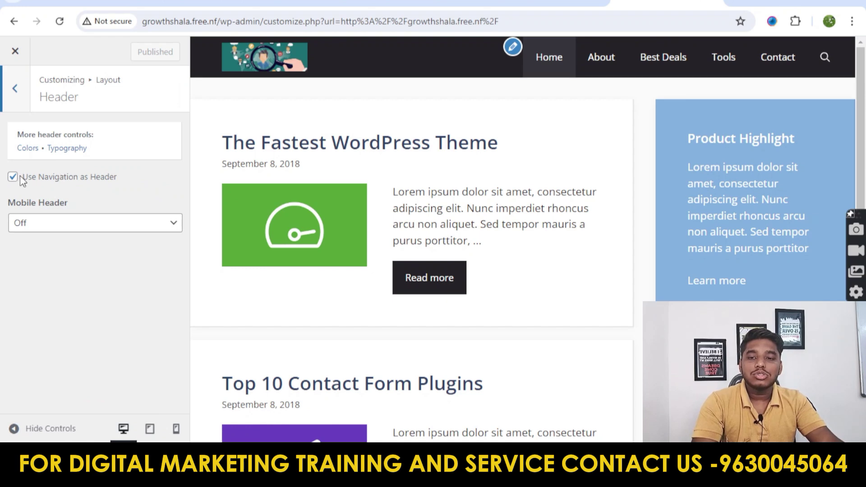
left_click_drag(21, 177, 139, 185)
left_click(137, 185)
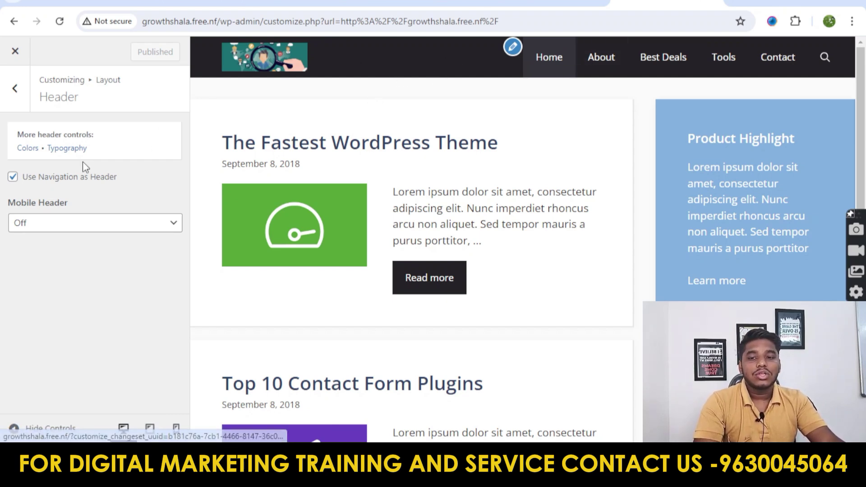
left_click(13, 177)
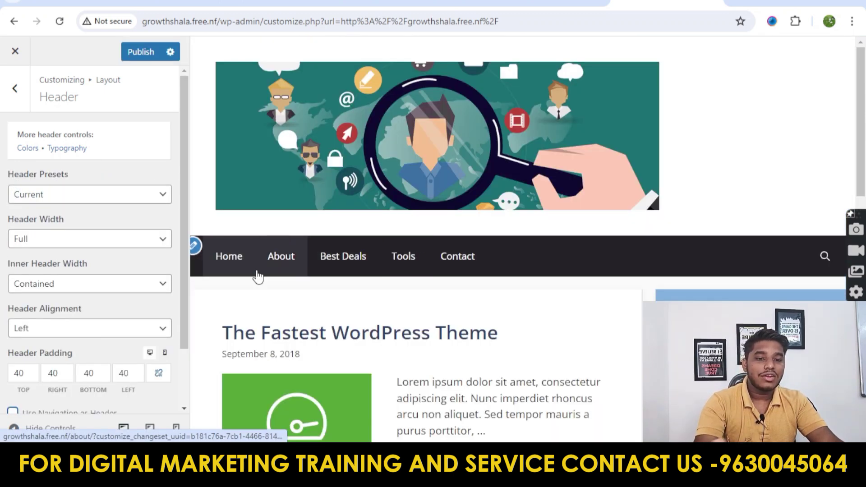
Step: Try the header presets Navigation Before, Navigation After and Navigation After - Centered, and return to Current
scroll(55, 175, "down", 2)
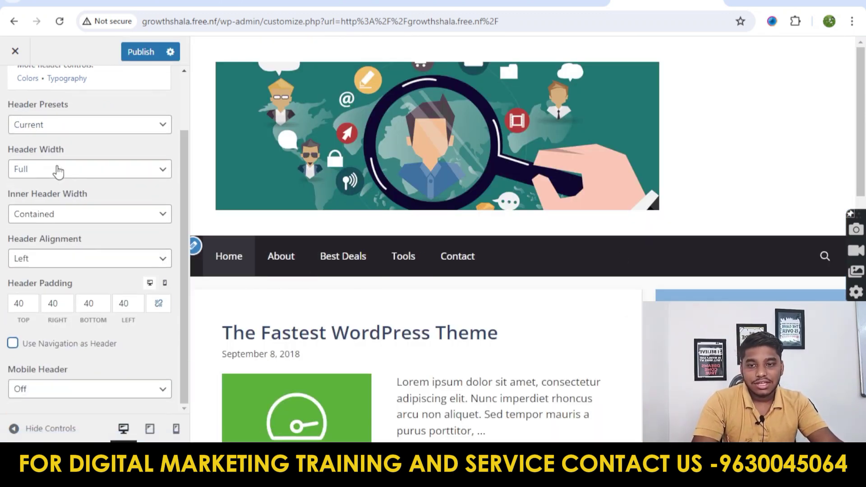
left_click(49, 129)
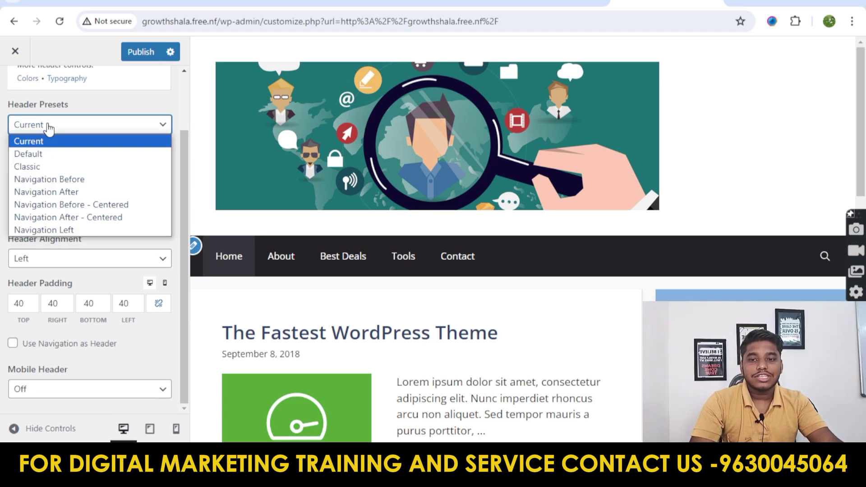
left_click(50, 180)
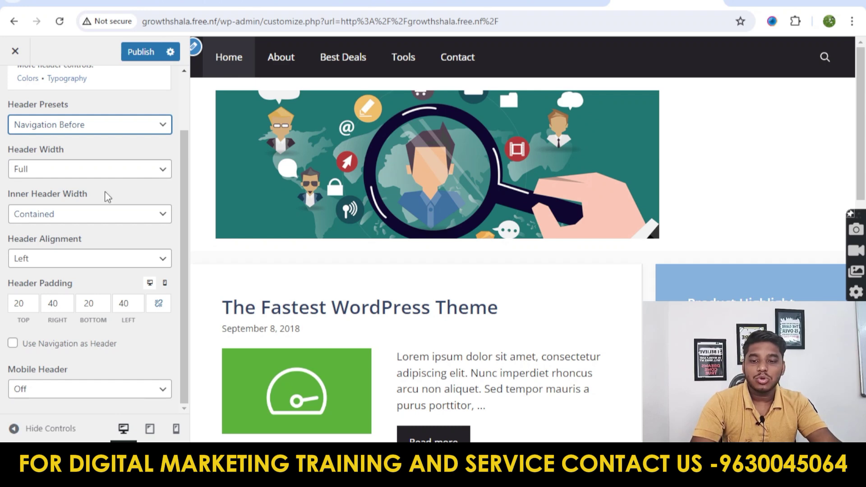
scroll(104, 203, "up", 2)
left_click(70, 189)
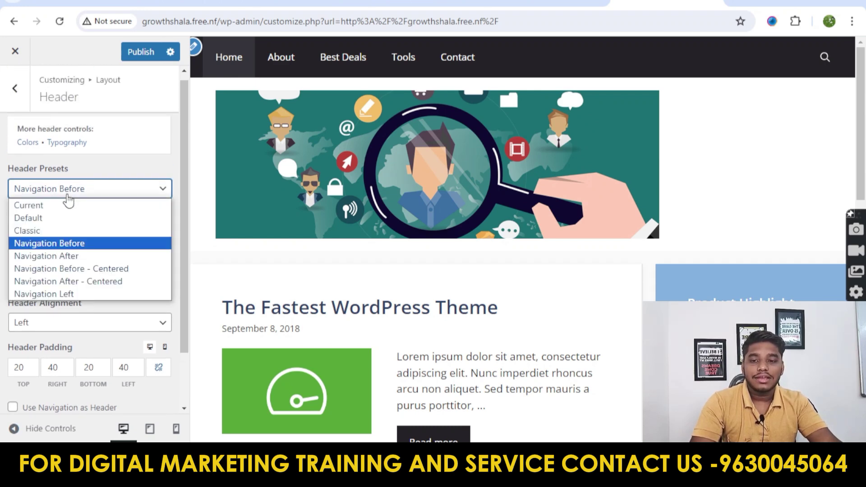
left_click(79, 254)
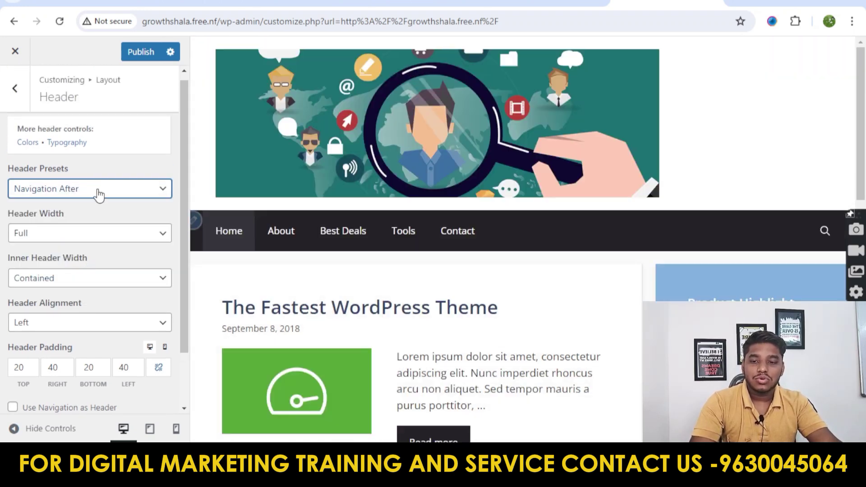
left_click(90, 190)
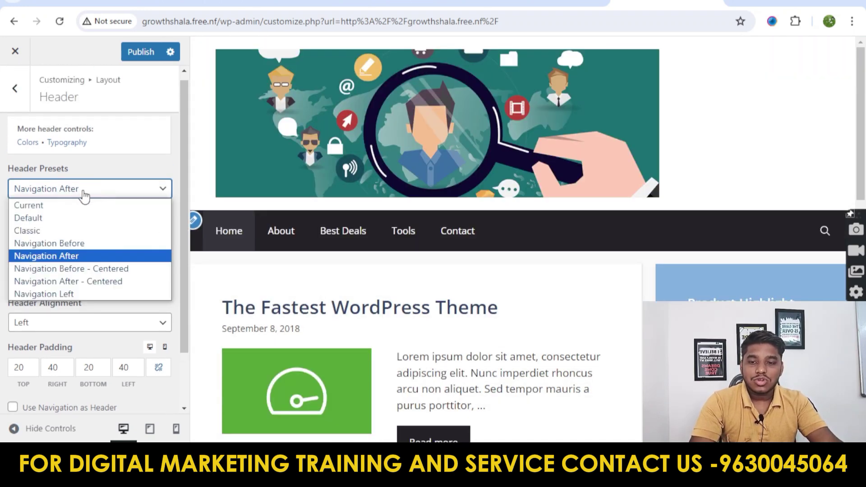
left_click(72, 281)
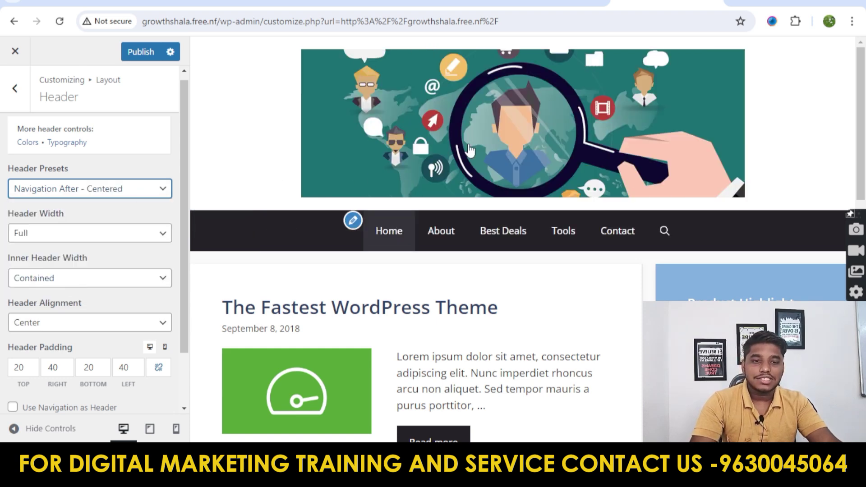
left_click(91, 189)
left_click(73, 204)
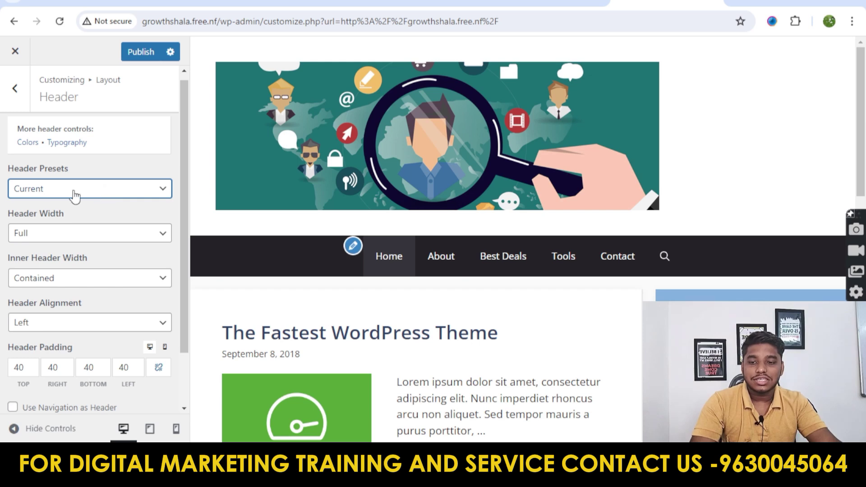
Step: Set the header width to Contained
scroll(100, 178, "down", 2)
left_click(99, 177)
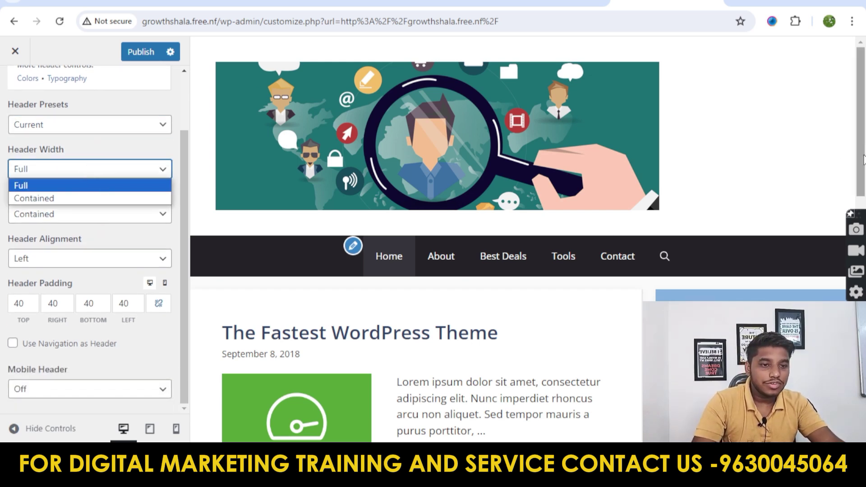
left_click(39, 201)
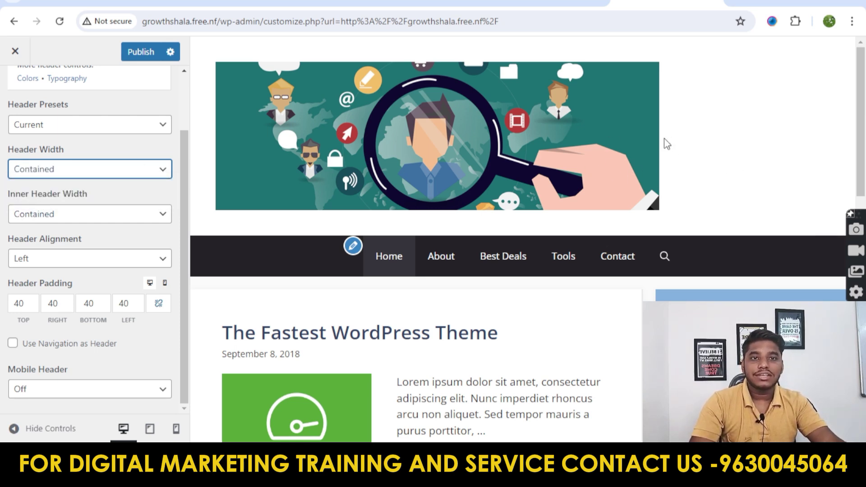
Step: View the header alignment options keeping Left, try several top header padding values between 9 and 70, and clear the top padding
left_click(99, 261)
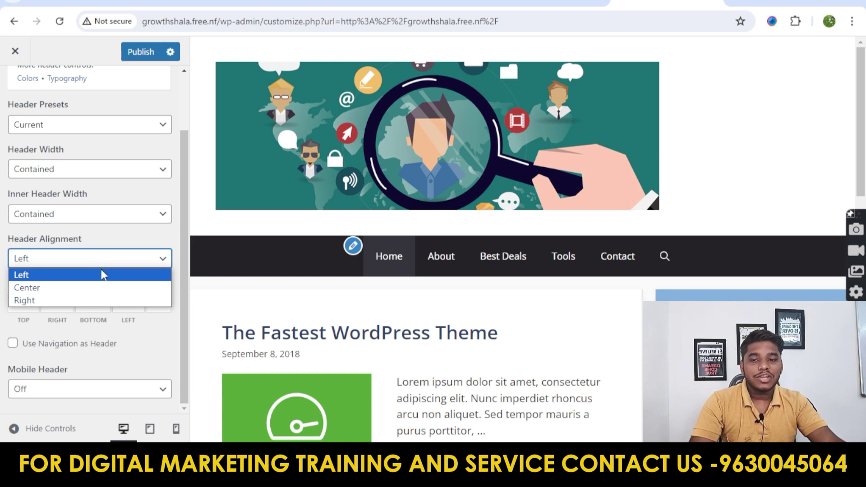
left_click(93, 261)
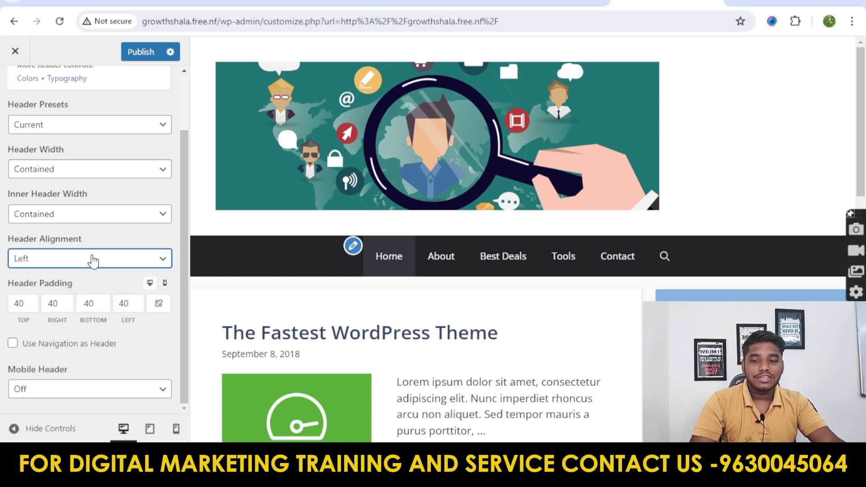
left_click(29, 308)
left_click(29, 307)
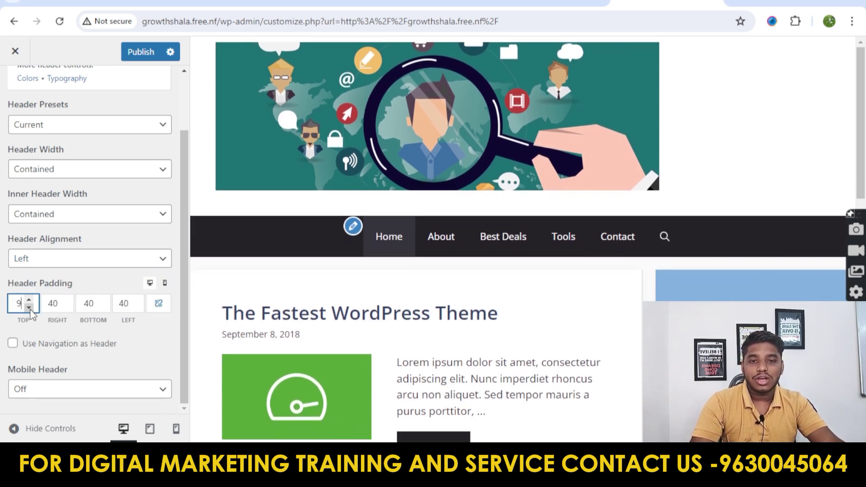
left_click(29, 300)
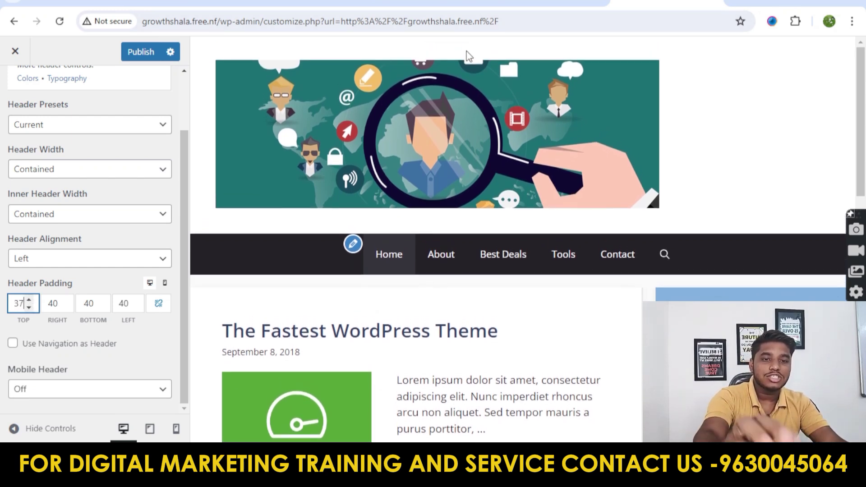
left_click(29, 300)
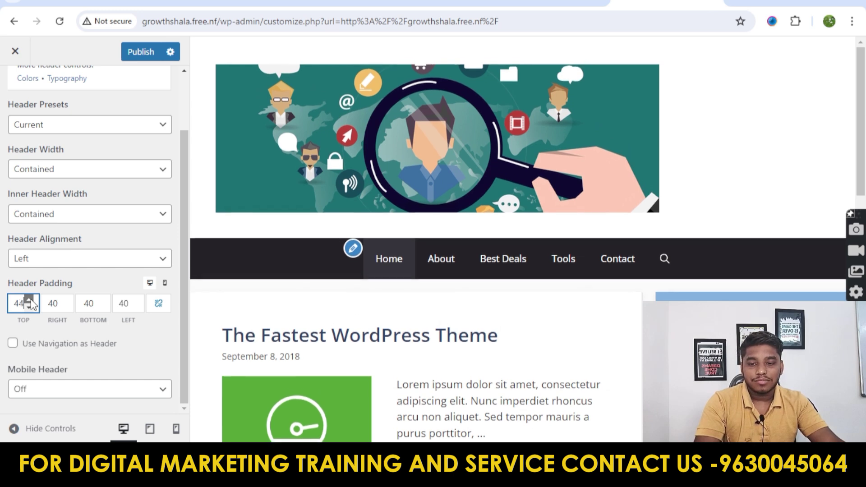
left_click(28, 300)
double_click(19, 303)
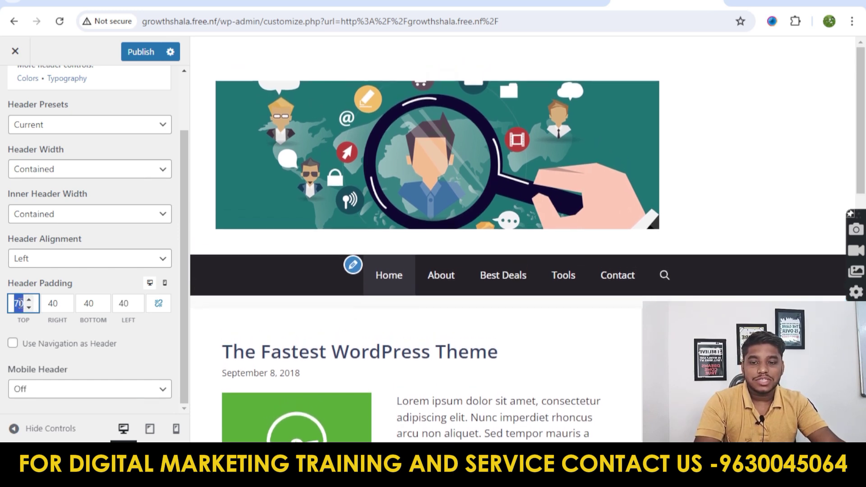
key("BackSpace")
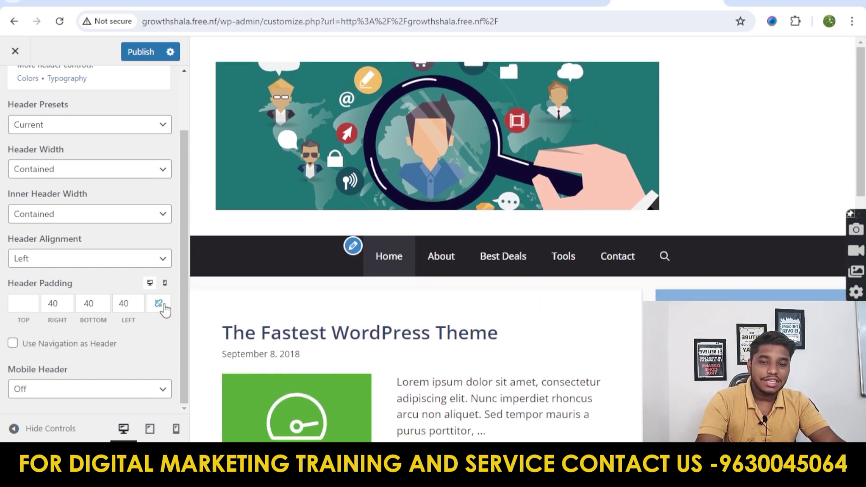
Step: Link the four header padding sides and set them all to 55
left_click(159, 303)
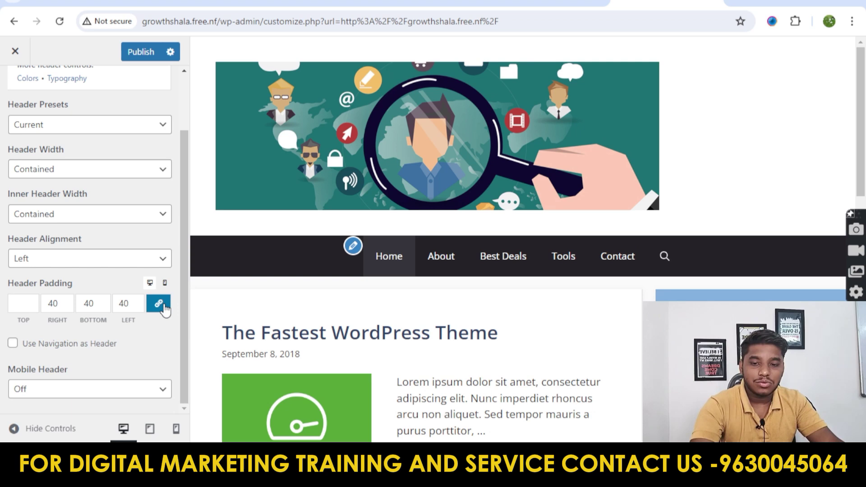
left_click(28, 301)
left_click_drag(31, 306, 35, 309)
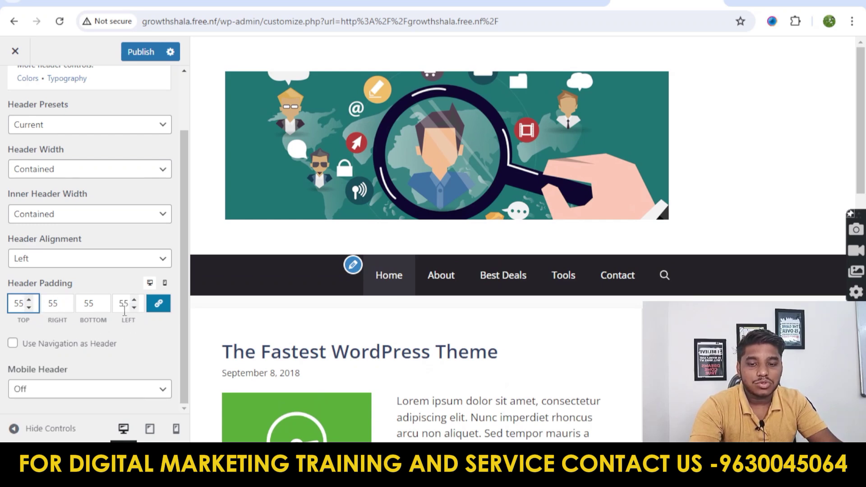
Step: Set the top header padding to 50 on its own, and with the sides linked again set all four to 50
left_click(158, 307)
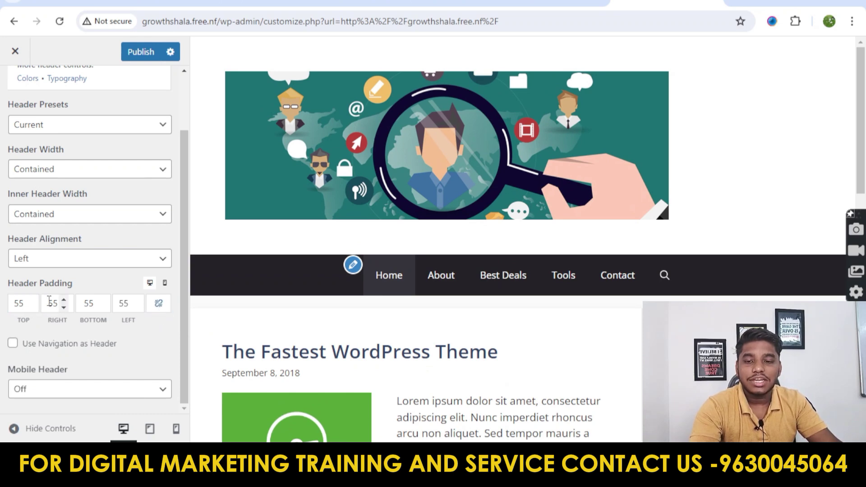
mouse_move(32, 301)
left_mouse_down()
mouse_move(38, 304)
mouse_move(31, 311)
left_mouse_up()
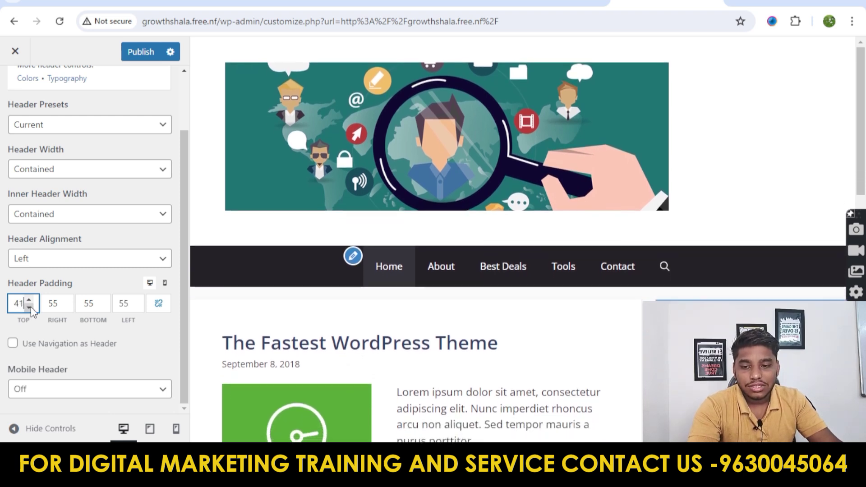
type("50")
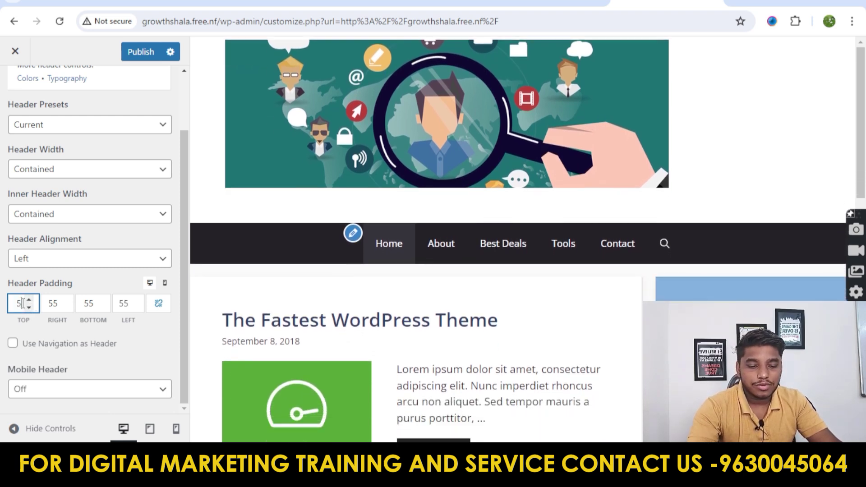
left_click(158, 304)
left_click(72, 303)
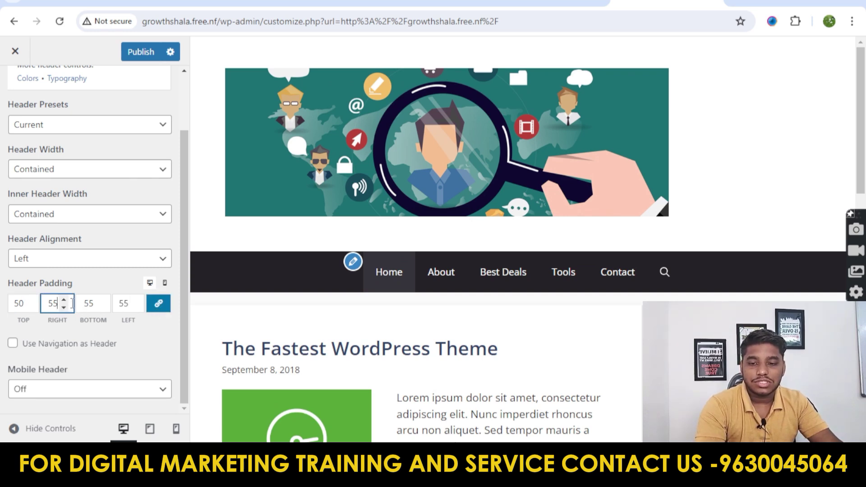
type("50")
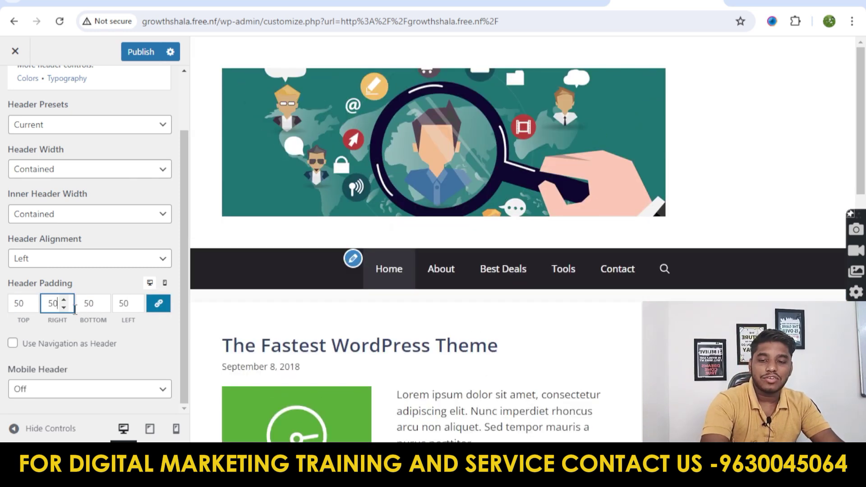
left_click(216, 153)
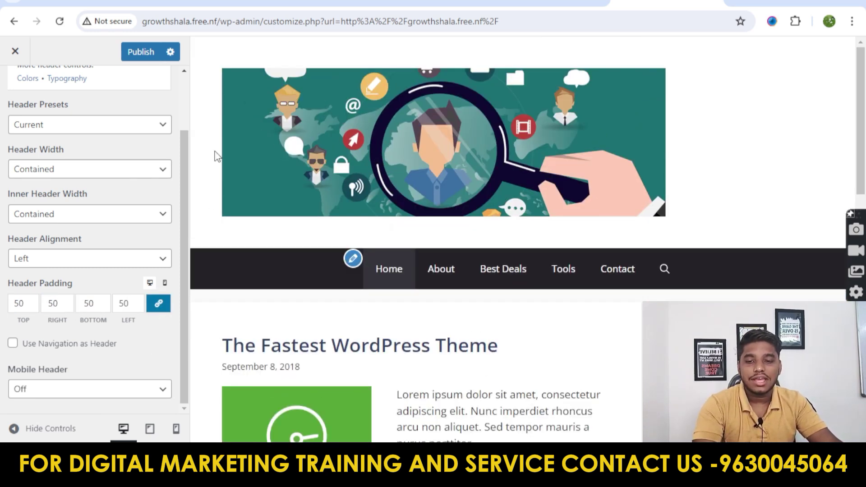
Step: Turn on Use Navigation as Header and open the Primary Navigation layout settings
left_click(12, 344)
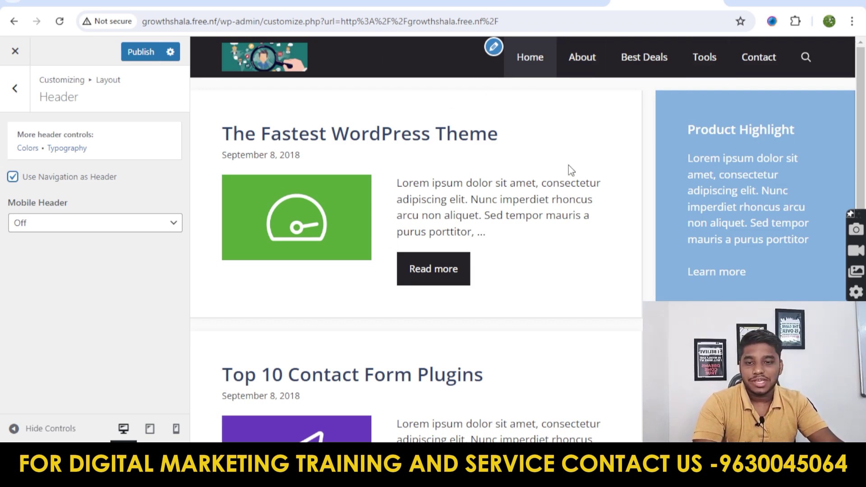
scroll(535, 204, "down", 3)
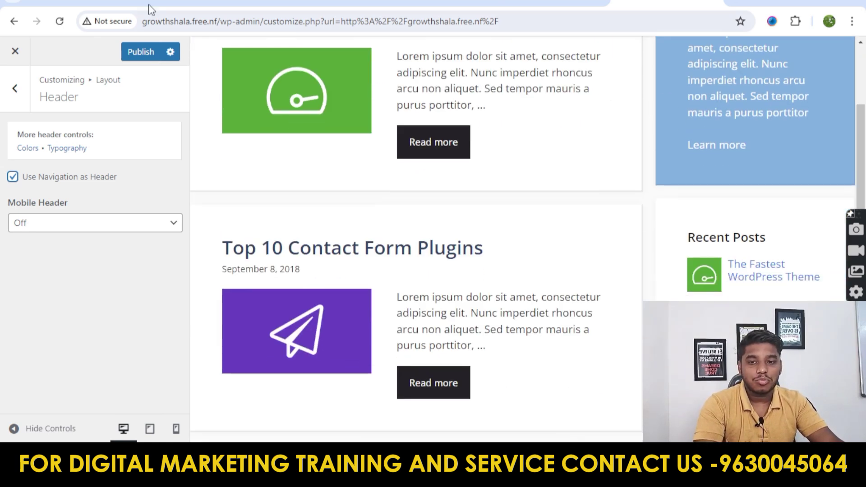
scroll(480, 148, "up", 3)
left_click(14, 88)
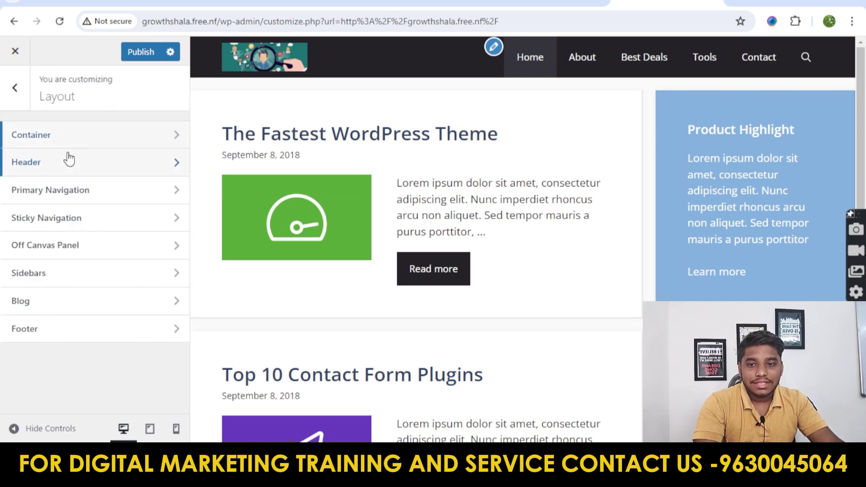
left_click(90, 189)
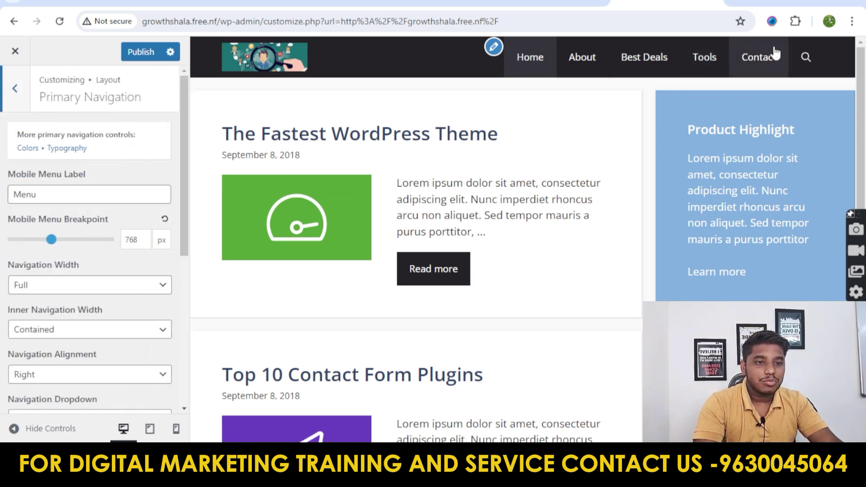
Step: Try a mobile menu breakpoint of 140 px and check the menu in the full-width preview with the controls hidden
scroll(41, 214, "down", 2)
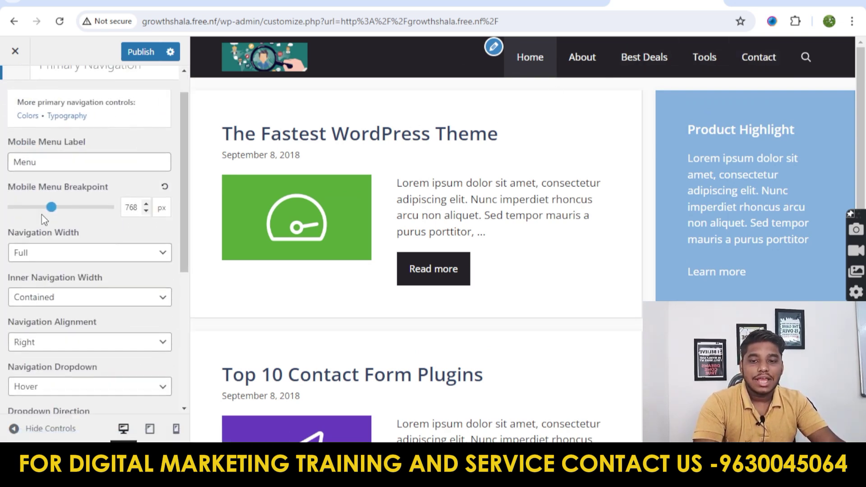
scroll(61, 189, "up", 2)
scroll(61, 190, "down", 3)
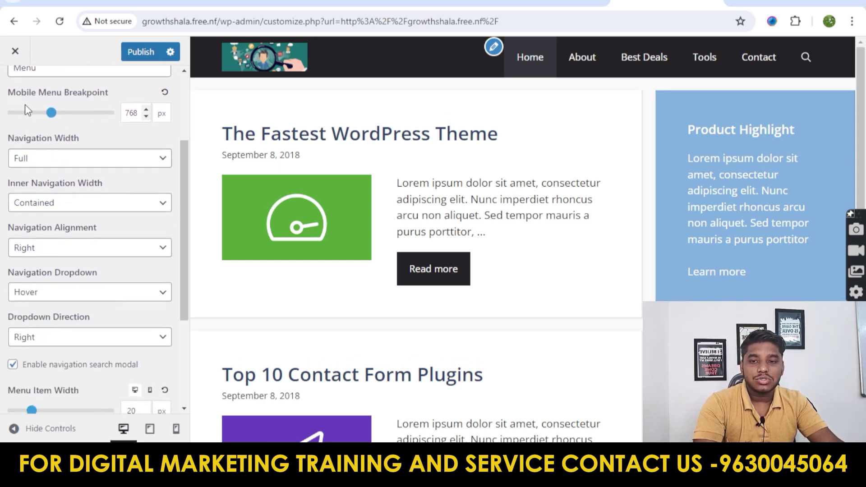
left_click_drag(52, 115, 107, 119)
left_click_drag(43, 119, 18, 119)
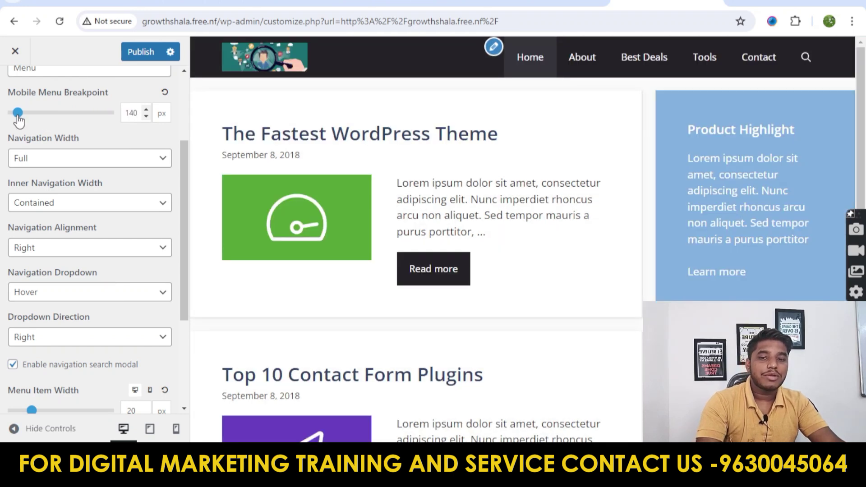
left_click(8, 427)
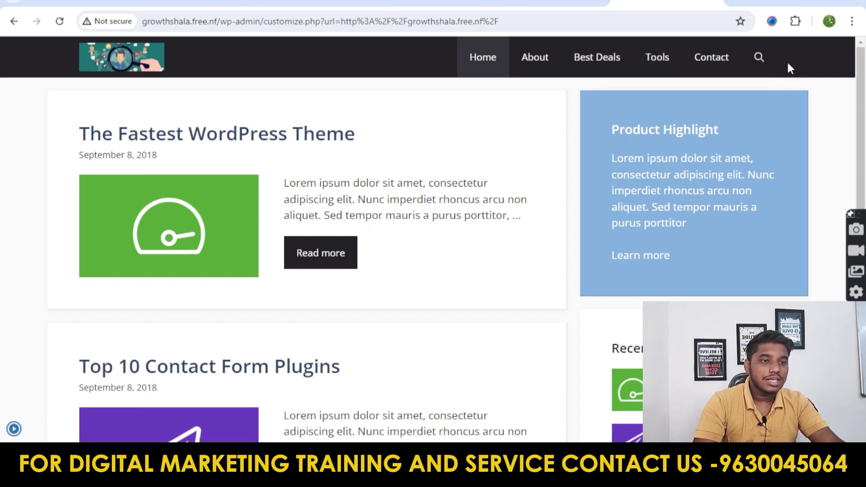
left_click(14, 426)
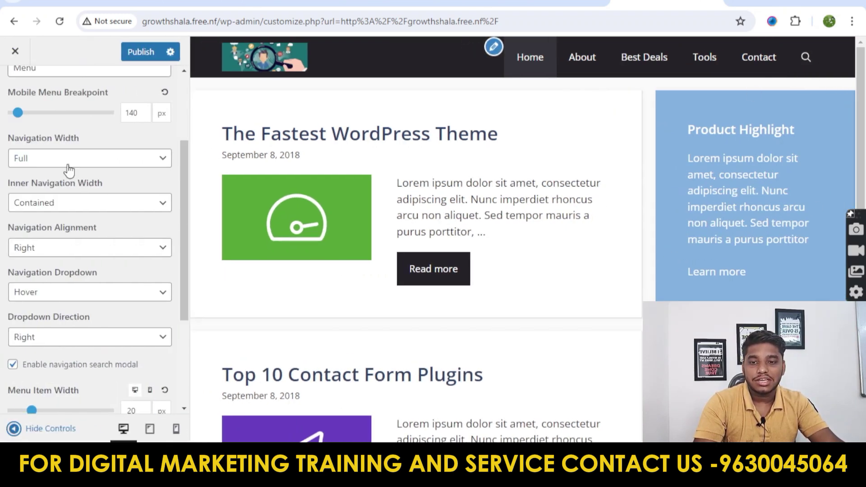
Step: Try a mobile menu breakpoint of 2000 px, test the collapsed menu in the preview, and reset the breakpoint to its default
left_click_drag(18, 113, 122, 119)
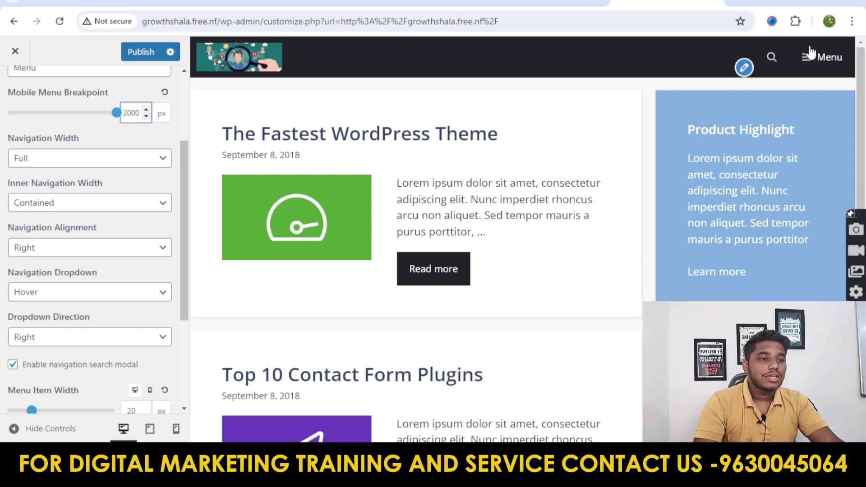
left_click(812, 62)
left_click(812, 62)
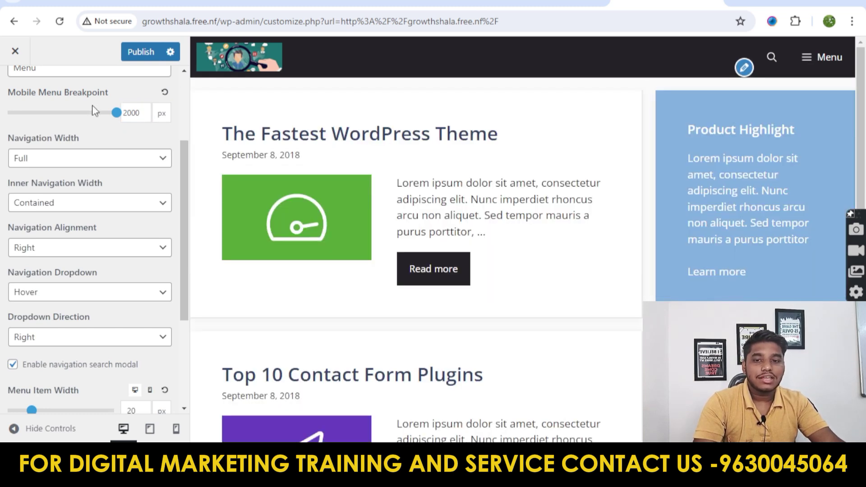
left_click(164, 94)
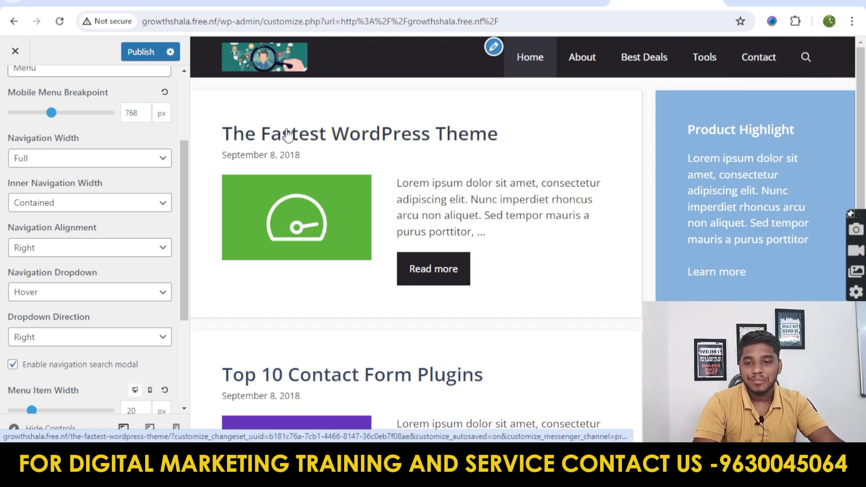
Step: Try the Left and Center navigation alignments and set the alignment back to Right
scroll(138, 161, "down", 3)
scroll(83, 181, "up", 2)
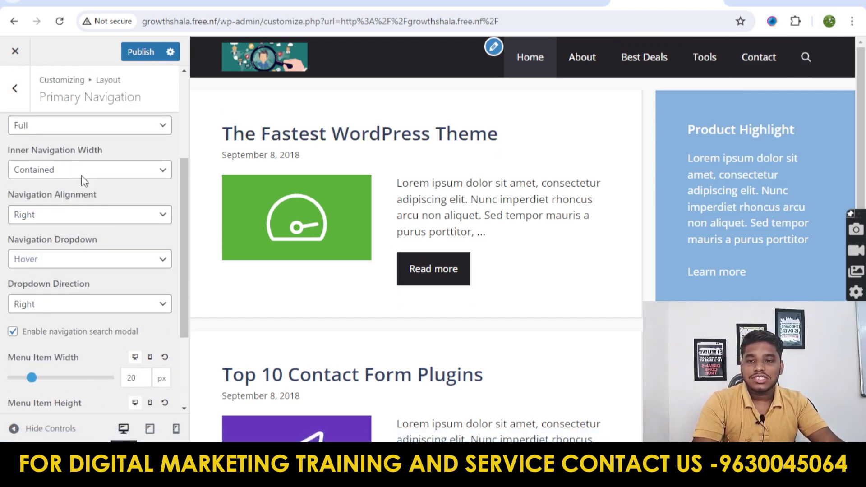
scroll(89, 181, "up", 3)
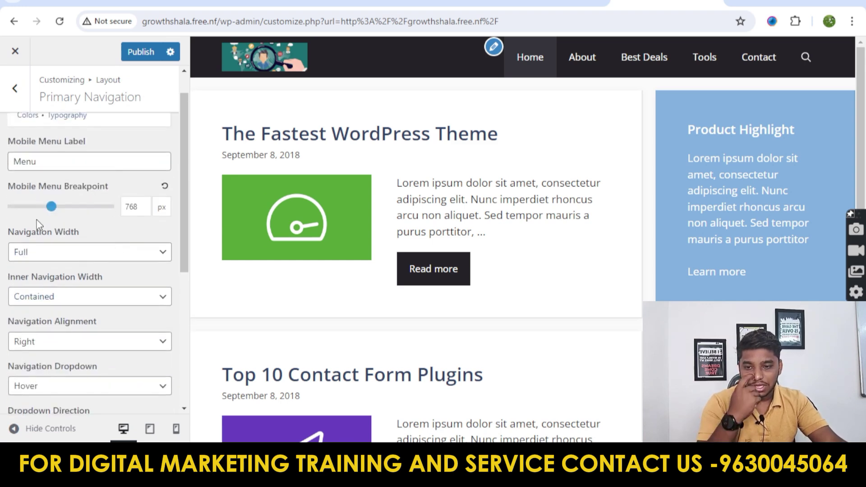
scroll(38, 254, "down", 2)
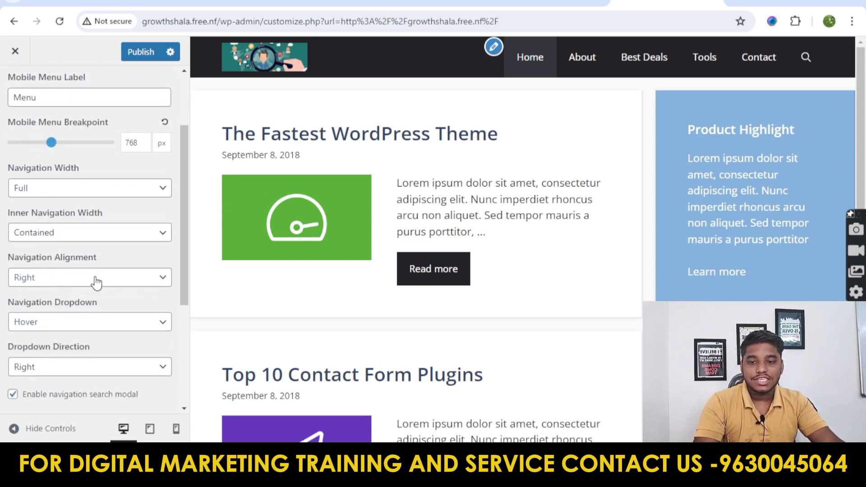
left_click(96, 282)
left_click(84, 294)
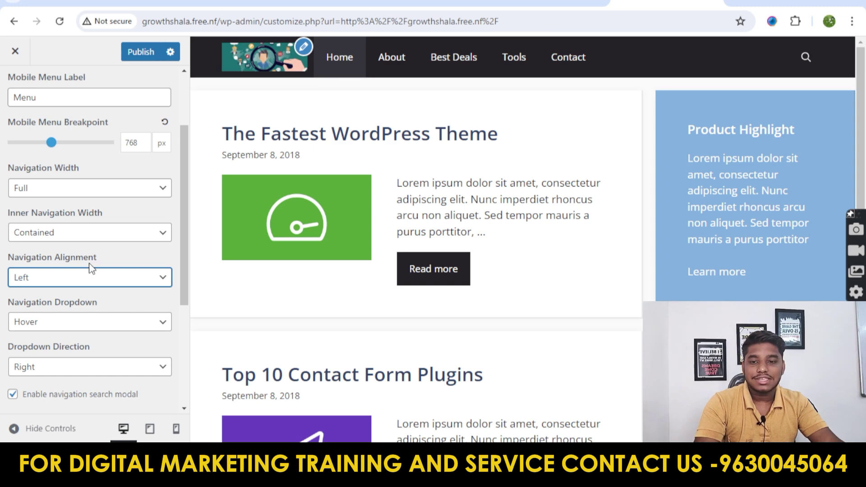
left_click(88, 279)
left_click(86, 304)
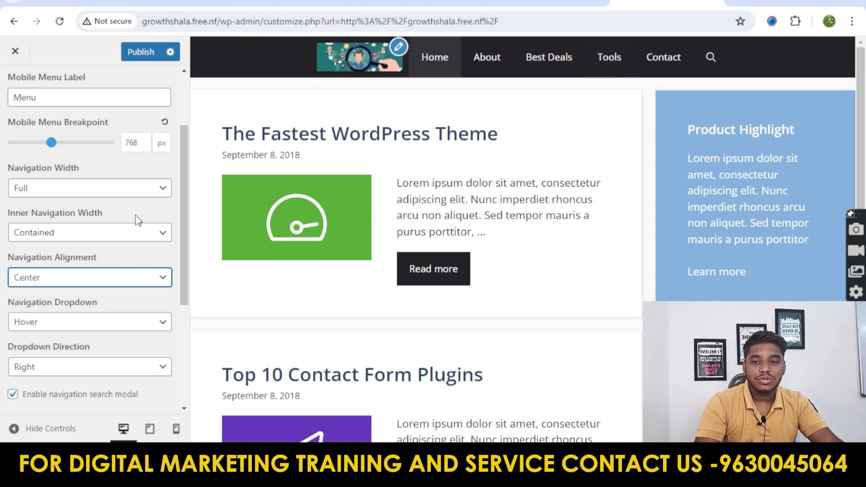
left_click(96, 283)
left_click(83, 316)
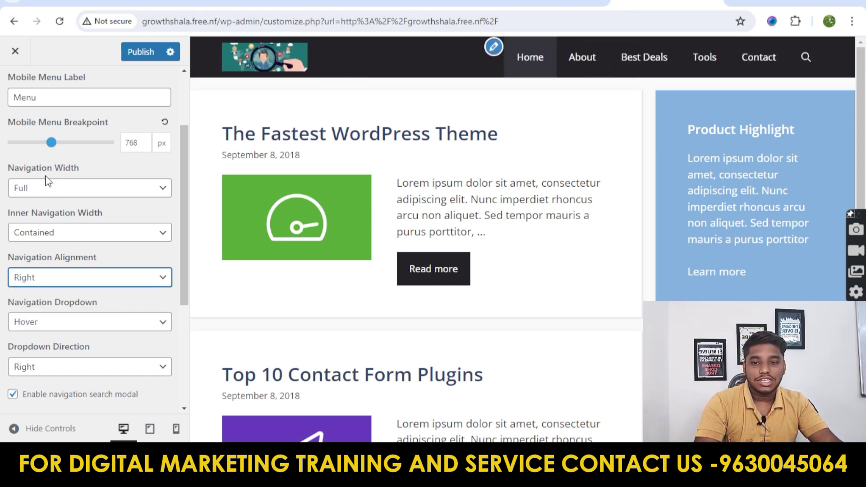
Step: Look through the Navigation Dropdown options for the primary navigation and keep Hover
scroll(68, 253, "down", 2)
left_click(45, 260)
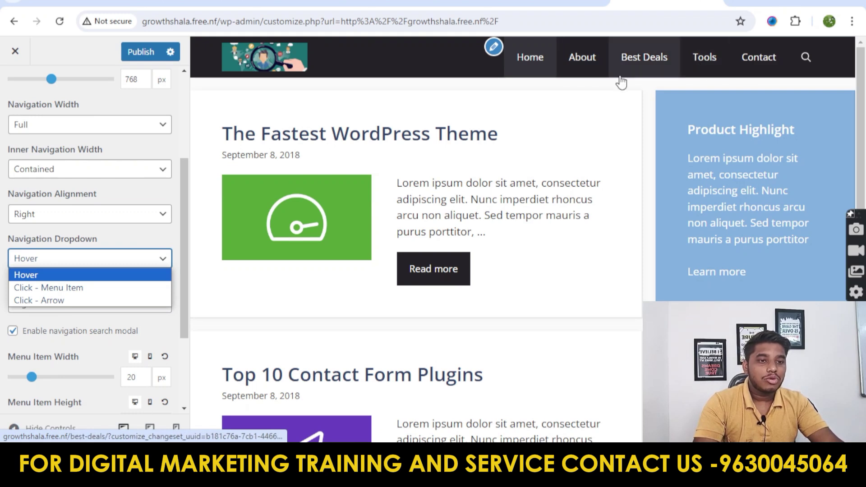
scroll(174, 145, "up", 4)
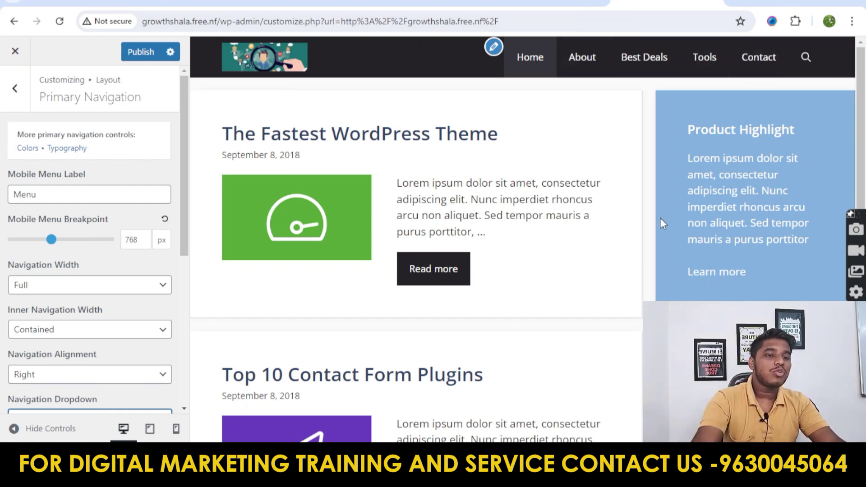
Step: Leave the layout settings for the site's menus and delete the Footer Bar - Marketer menu
scroll(172, 149, "down", 6)
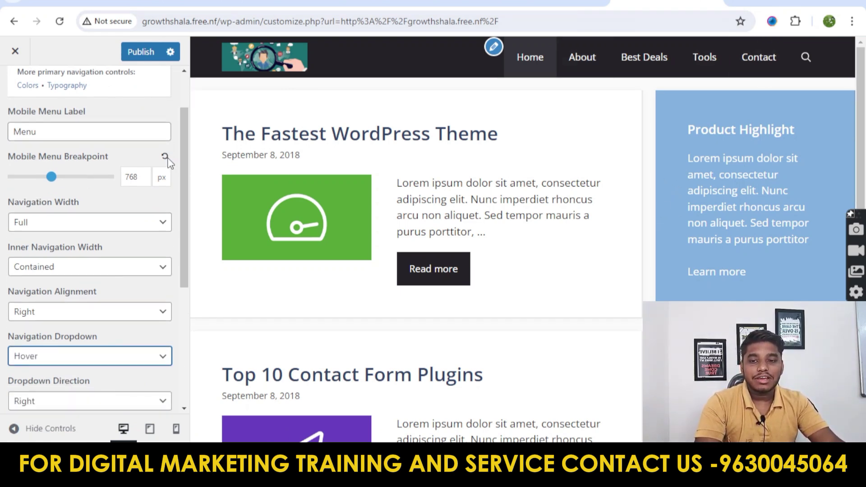
scroll(165, 153, "up", 6)
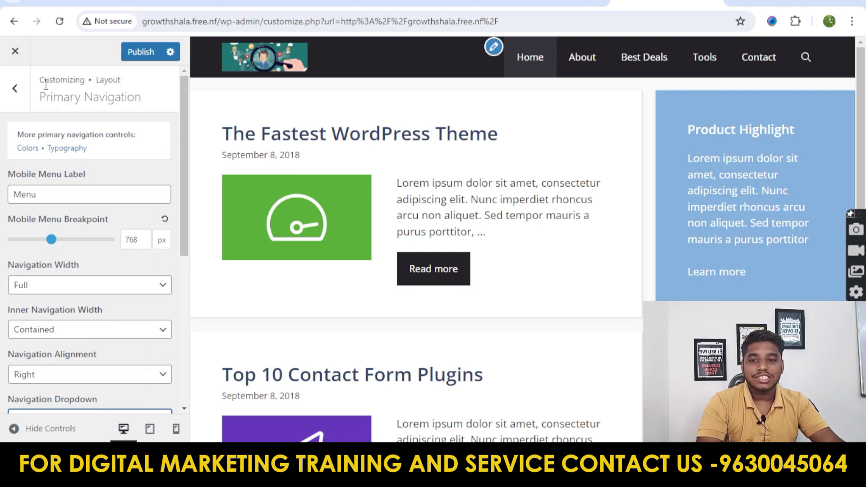
left_click(15, 90)
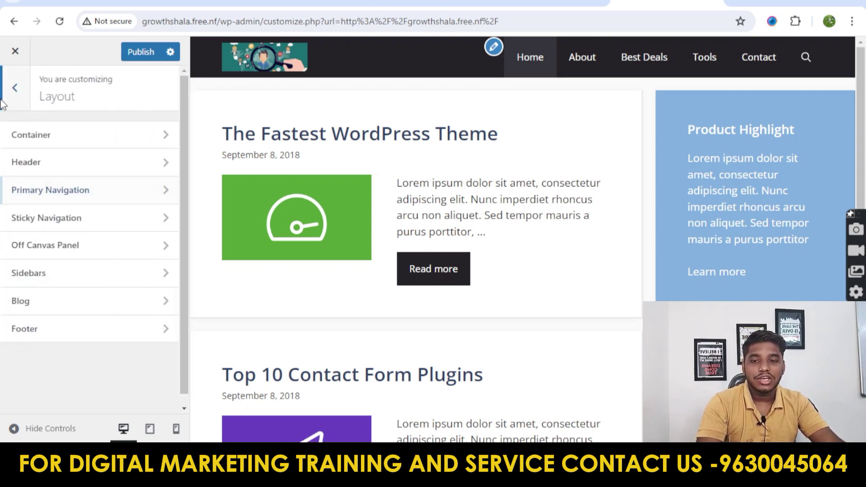
left_click(18, 100)
left_click(40, 336)
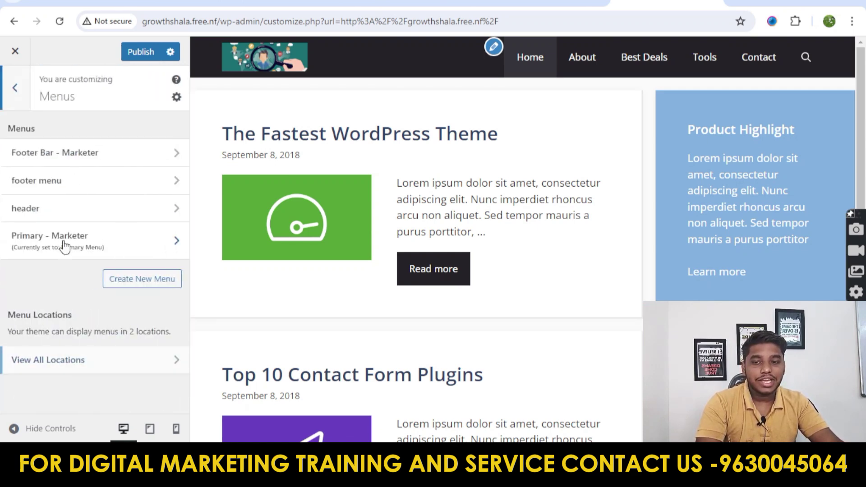
left_click(66, 164)
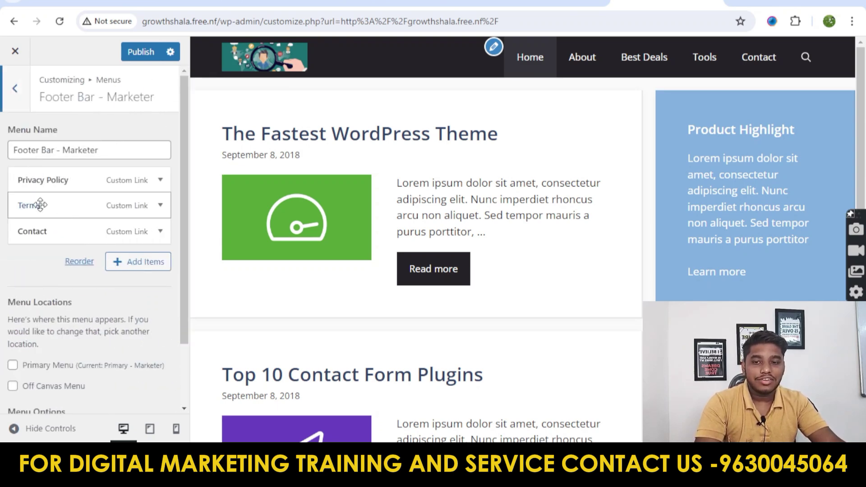
scroll(39, 397, "down", 2)
left_click(41, 393)
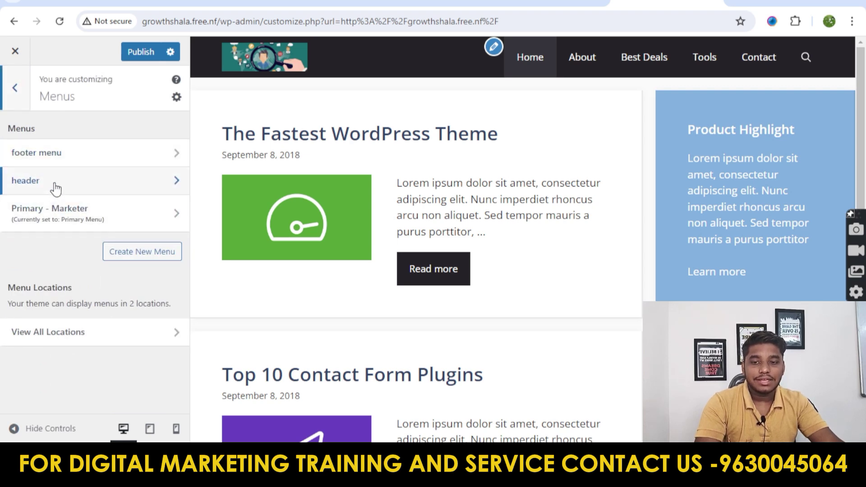
Step: Delete the Primary - Marketer menu from the site's menus
left_click(41, 216)
scroll(87, 215, "down", 3)
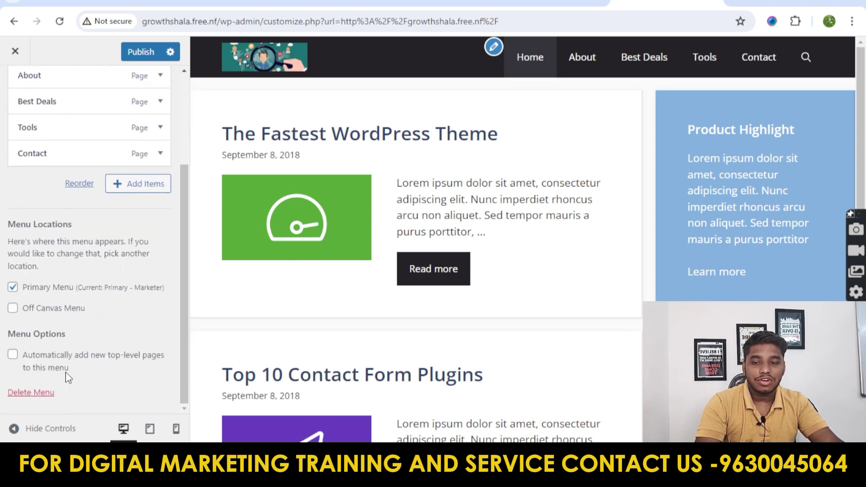
left_click(39, 394)
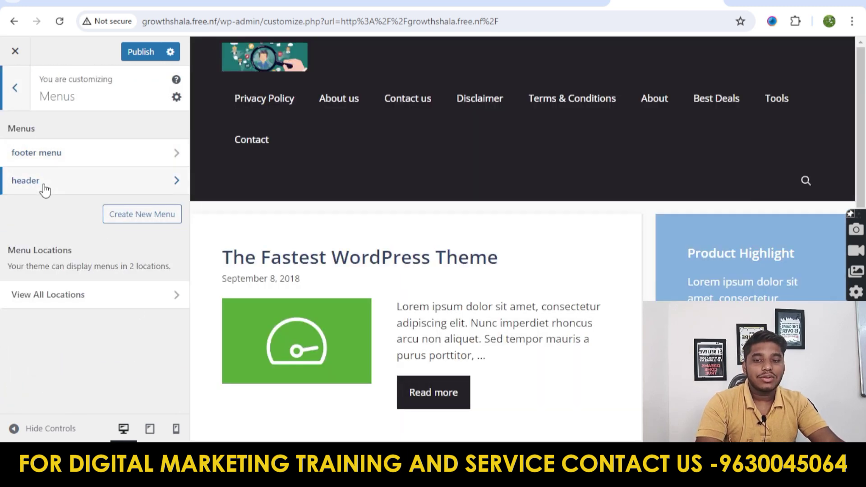
Step: Assign the header menu to the Primary Menu location
left_click(44, 183)
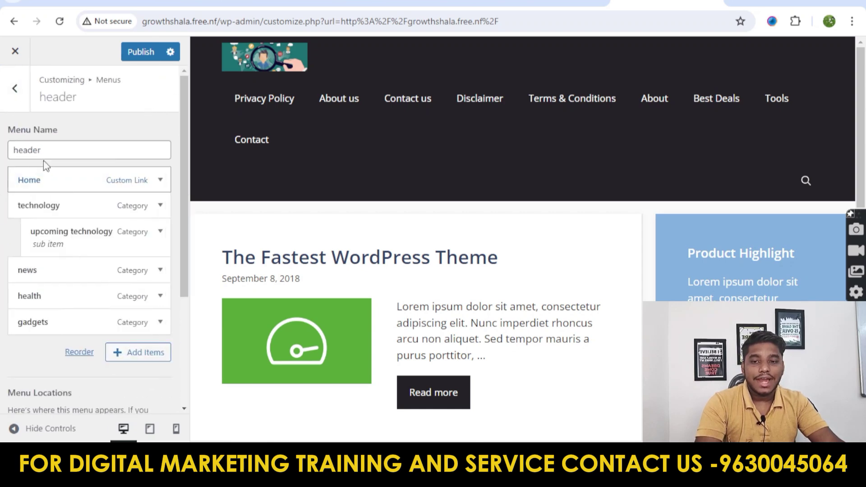
scroll(92, 281, "down", 3)
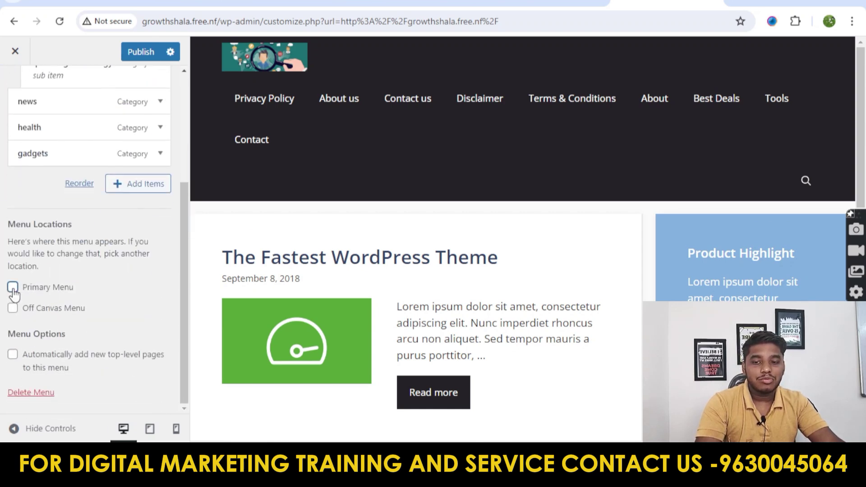
left_click(12, 288)
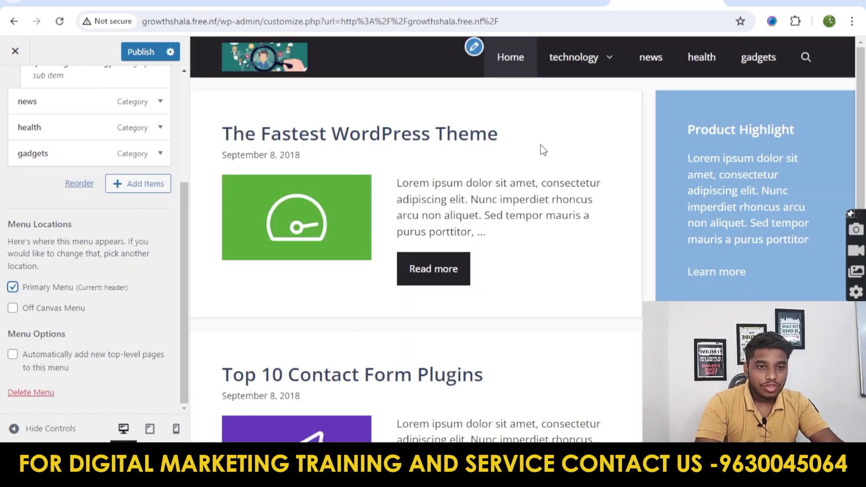
scroll(80, 188, "up", 3)
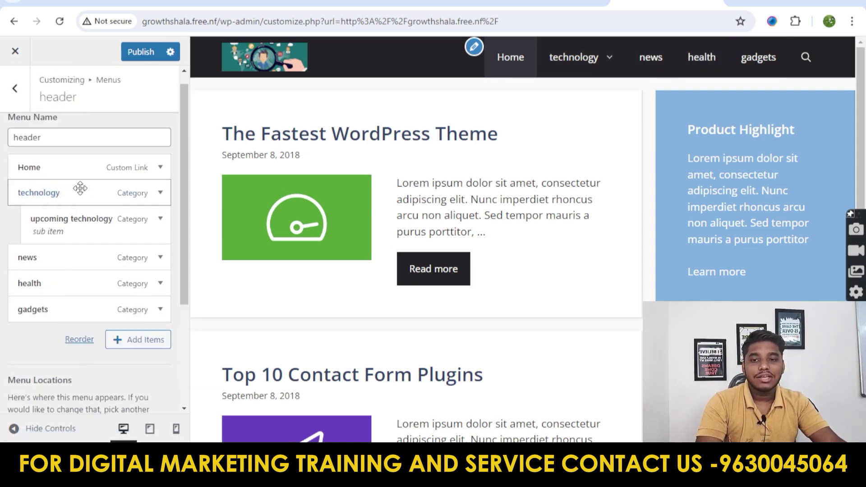
left_click(15, 88)
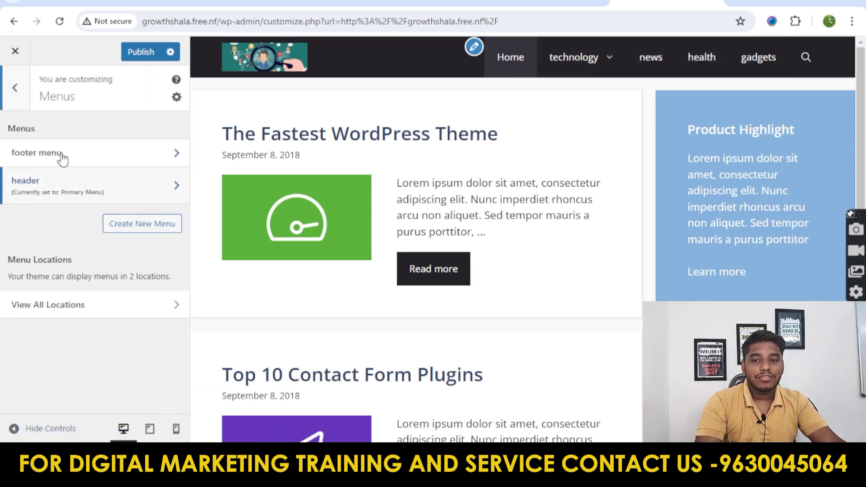
Step: Reopen the Primary Navigation layout settings, keep the navigation dropdown on Hover and check the technology item's submenu in the preview
left_click(15, 88)
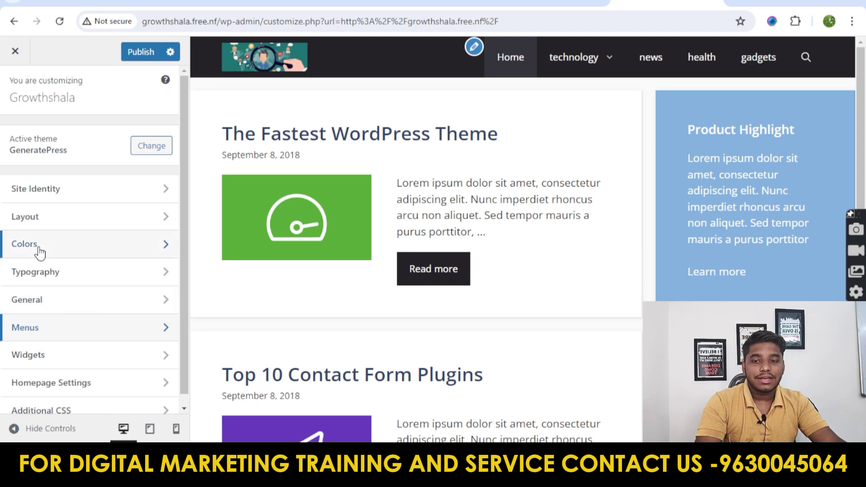
left_click(43, 219)
left_click(63, 190)
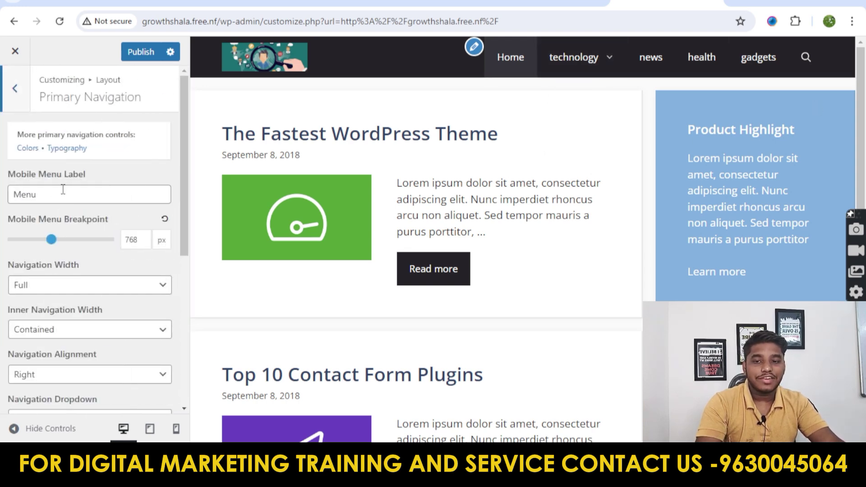
scroll(105, 264, "down", 4)
left_click(63, 230)
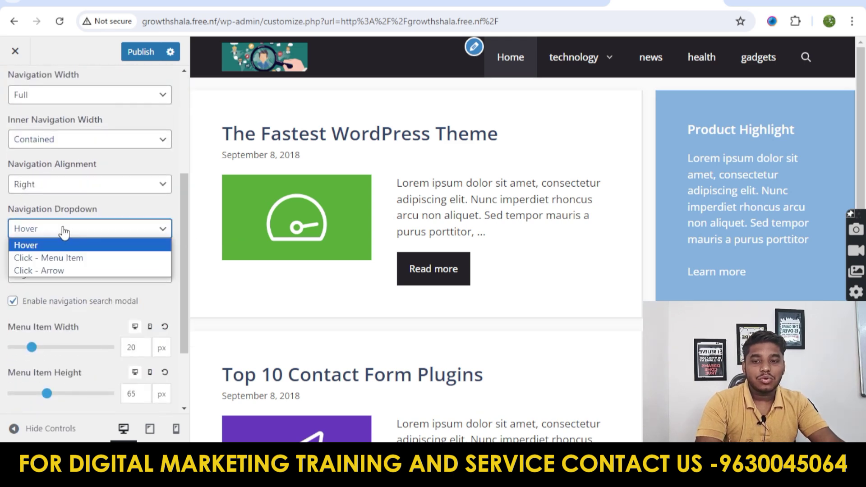
left_click(76, 233)
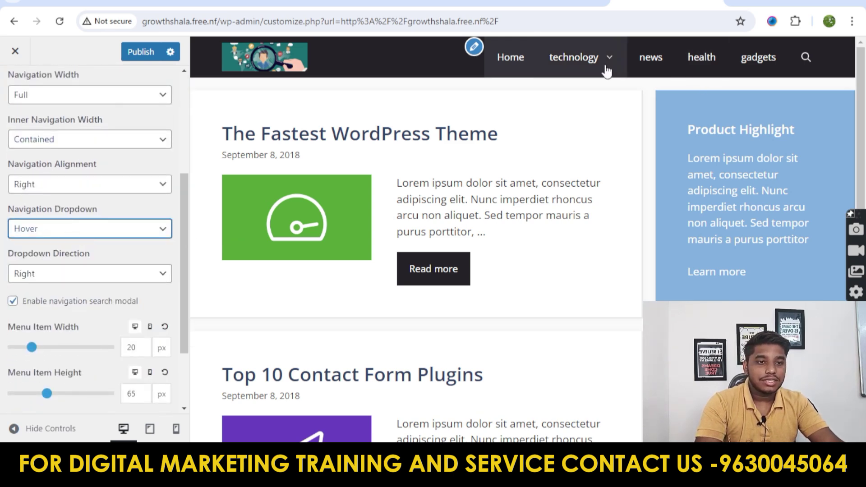
mouse_move(606, 70)
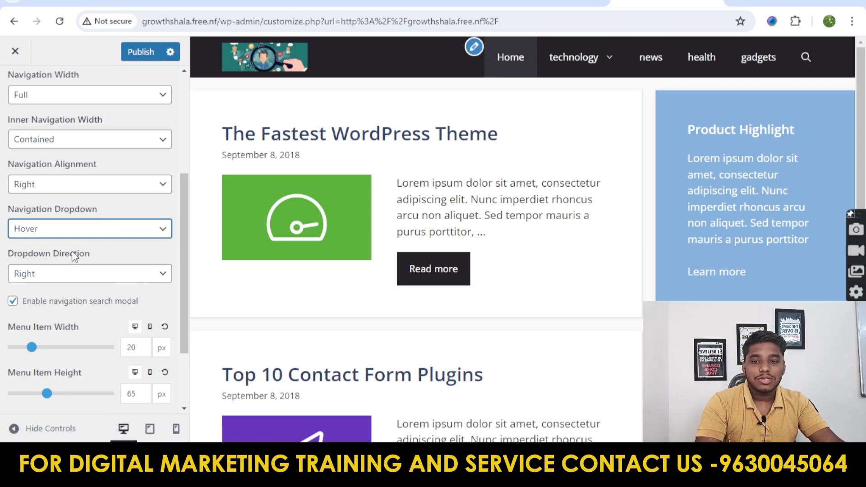
Step: Try the Click - Menu Item navigation dropdown on the technology item and set the option back to Hover
left_click(85, 229)
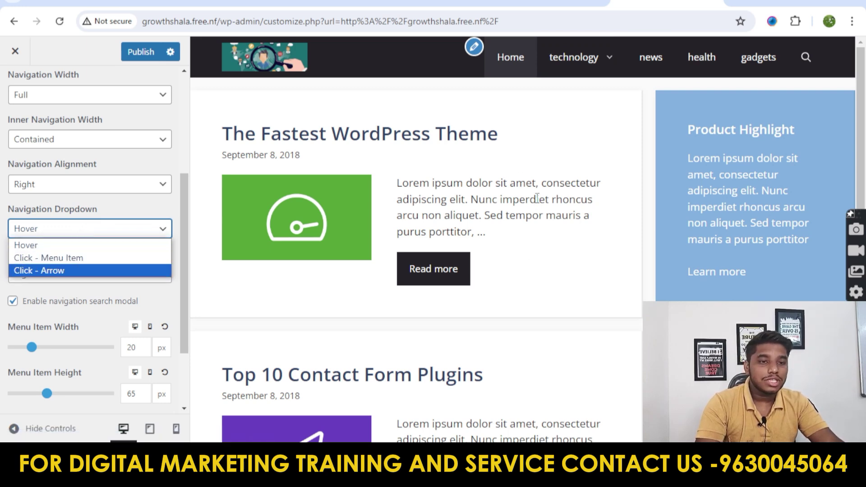
mouse_move(579, 64)
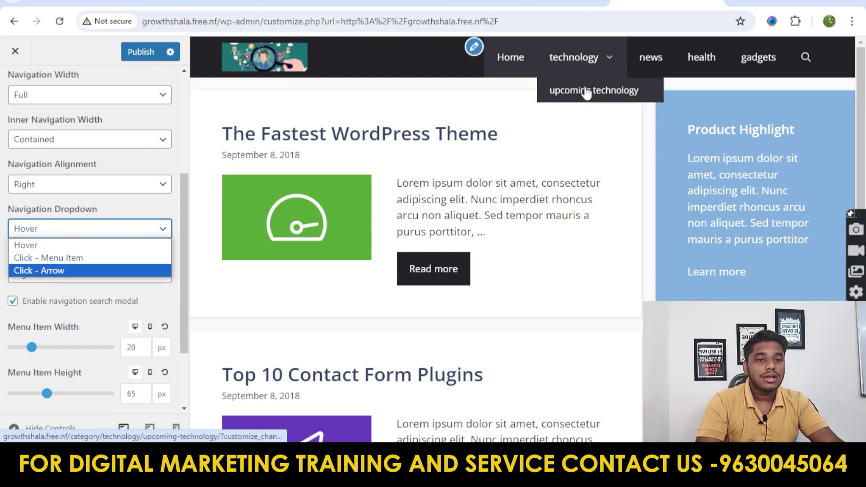
left_click(49, 258)
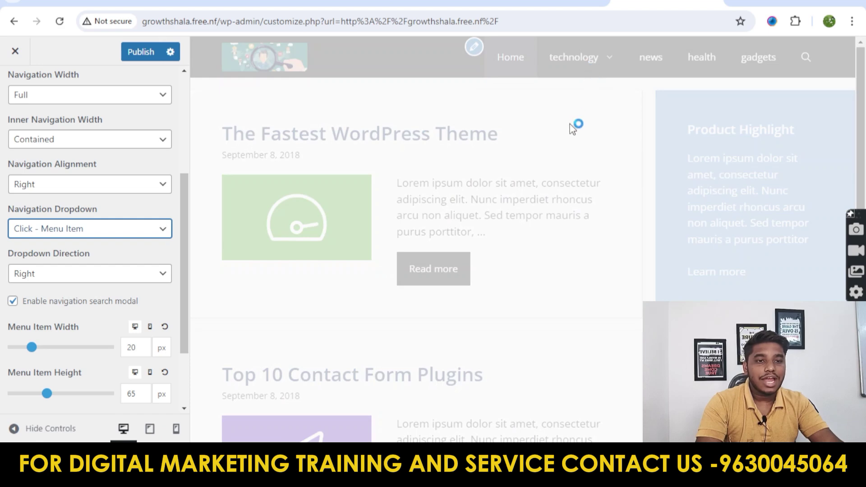
left_click(598, 64)
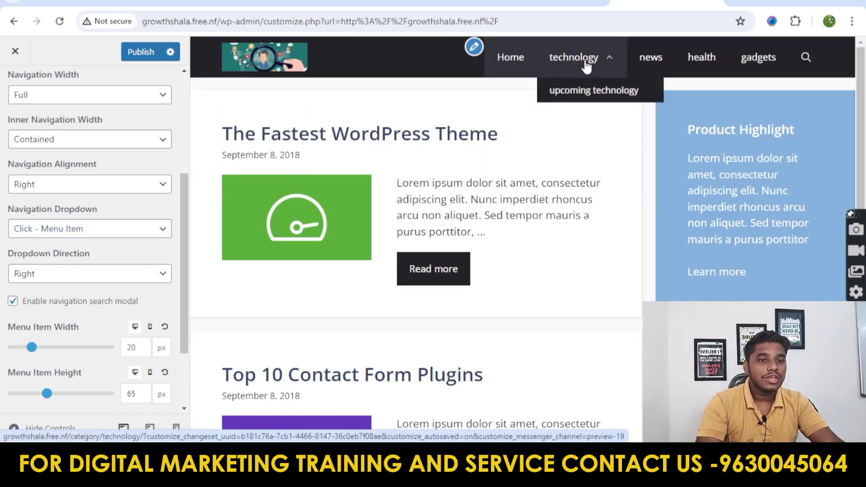
left_click(63, 230)
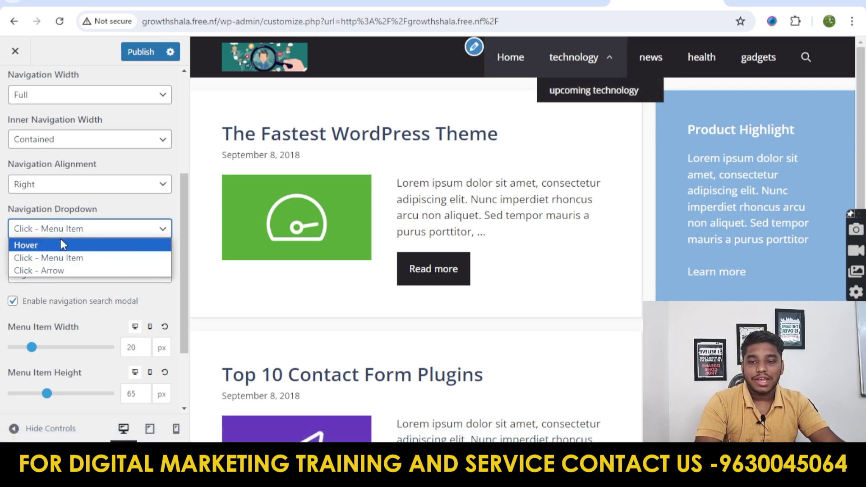
left_click(68, 243)
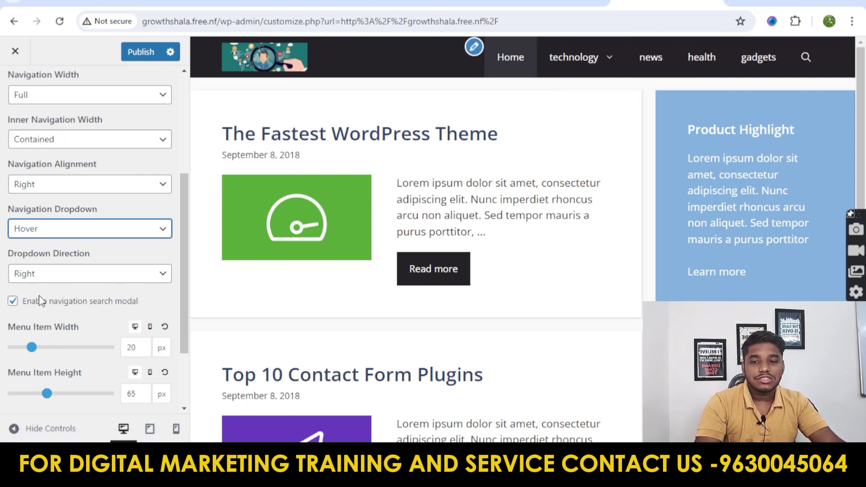
Step: Try the Left dropdown direction with the technology submenu and set the direction back to Right
left_click(88, 274)
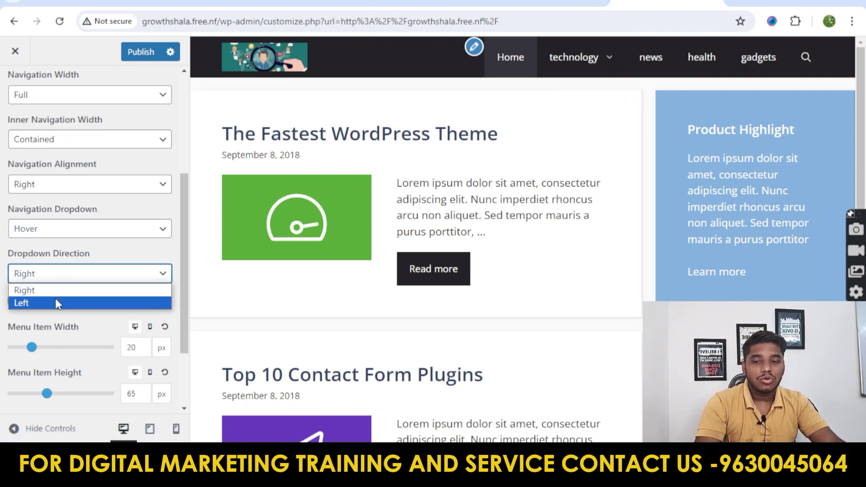
mouse_move(591, 72)
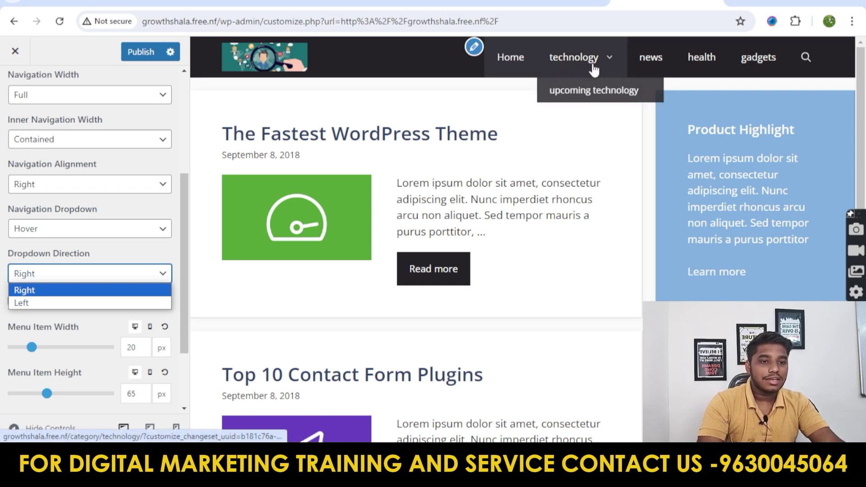
left_click(22, 303)
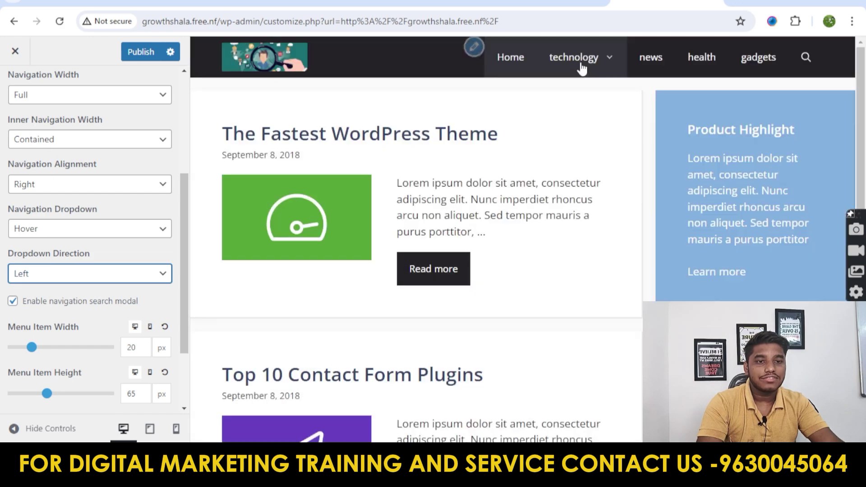
mouse_move(559, 70)
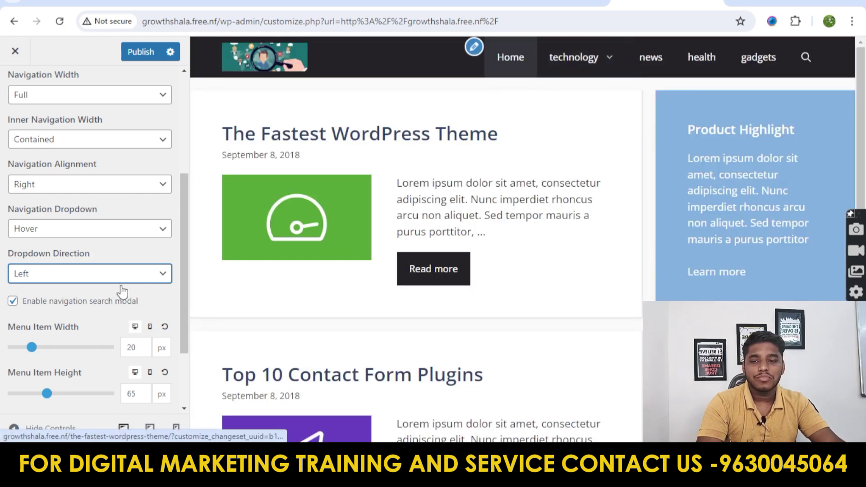
left_click(79, 277)
left_click(81, 289)
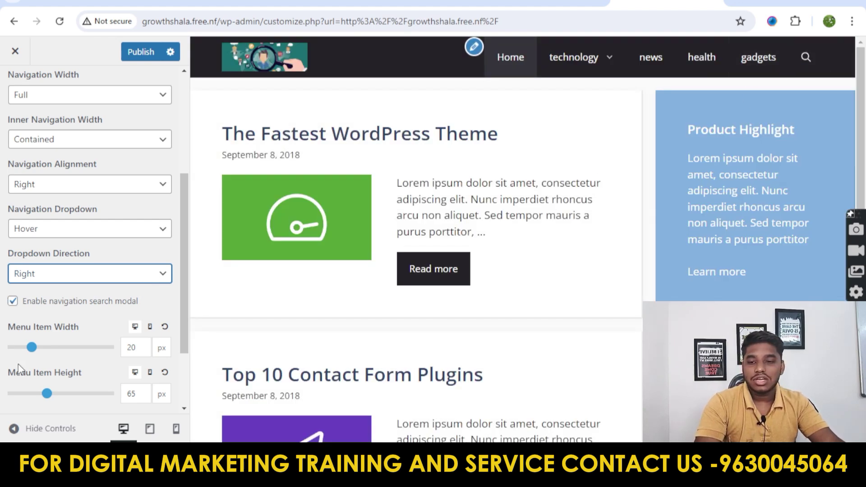
Step: Try disabling and re-enabling the navigation search modal, then try a 38 px menu item width and reset it to its default
left_click(14, 301)
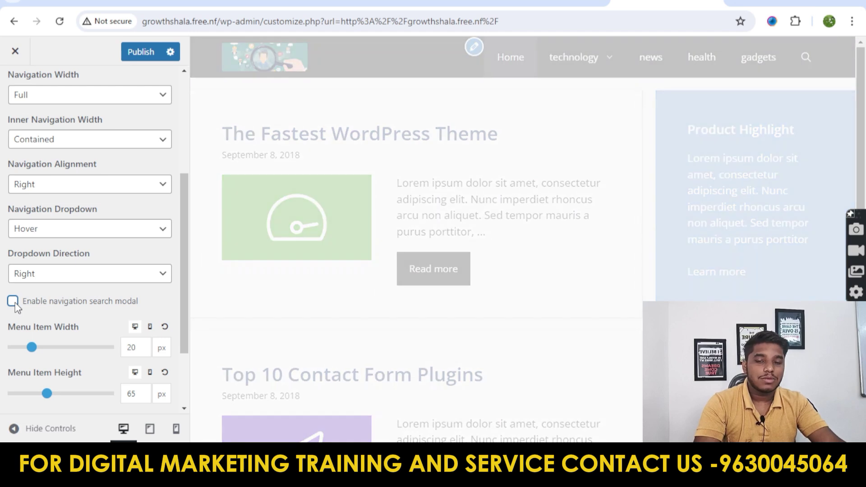
scroll(143, 188, "down", 2)
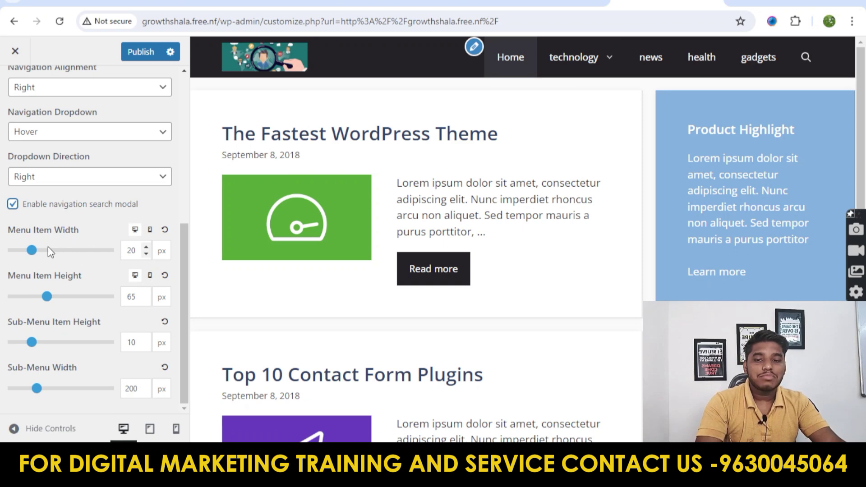
mouse_move(33, 255)
left_mouse_down()
mouse_move(77, 250)
mouse_move(48, 251)
left_mouse_up()
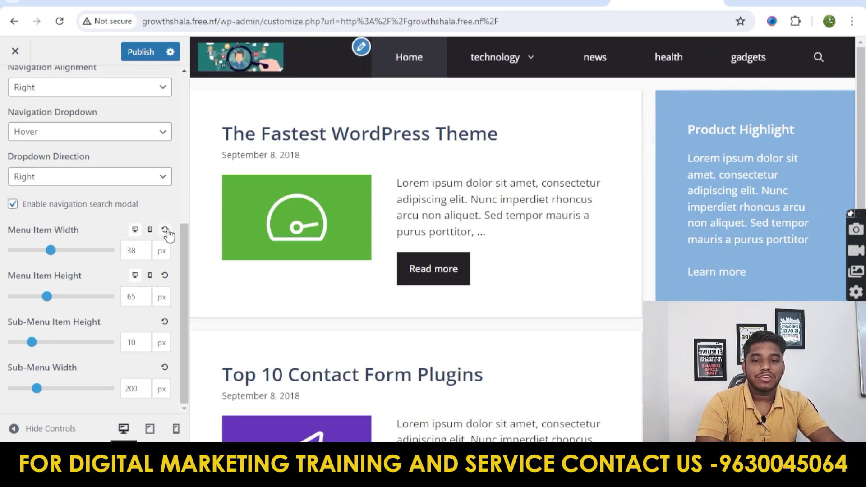
left_click(164, 230)
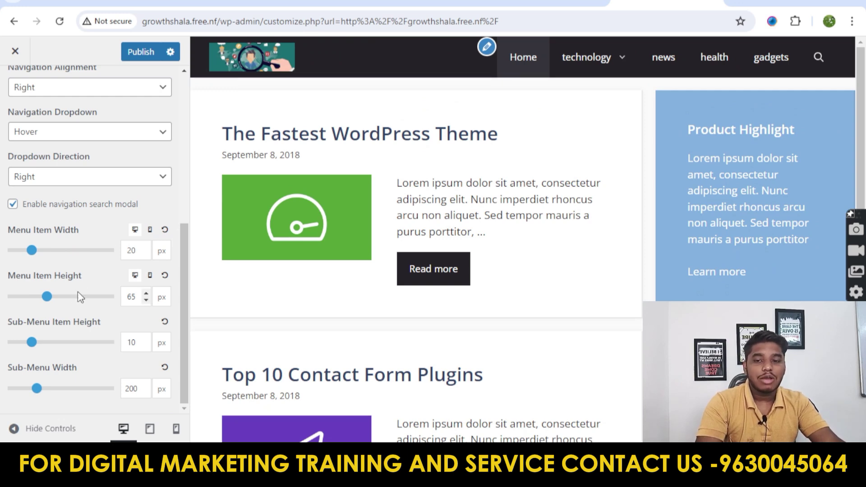
Step: Publish the menu and primary navigation changes
scroll(68, 188, "up", 5)
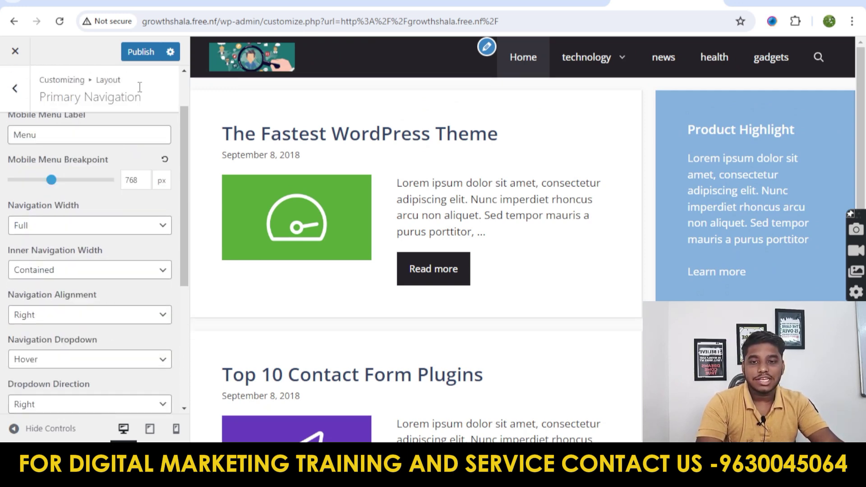
left_click(130, 53)
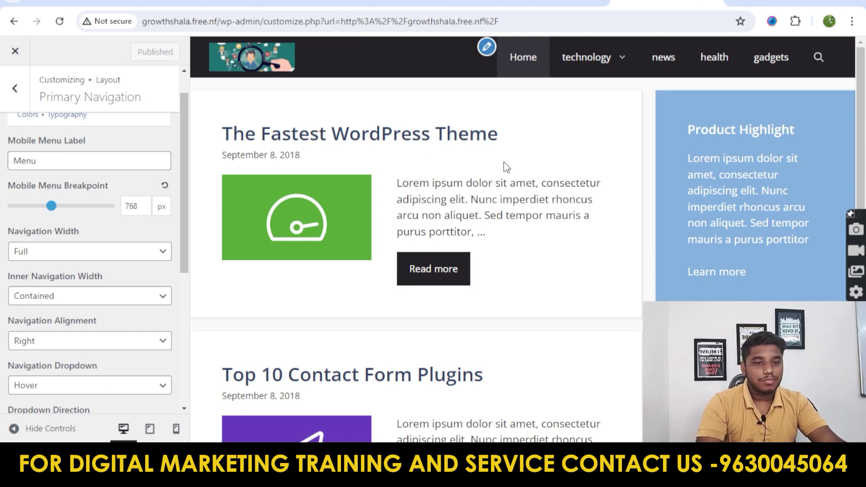
Step: Open the Sticky Navigation layout settings and check how the header behaves while scrolling the preview
scroll(90, 203, "up", 1)
left_click(15, 88)
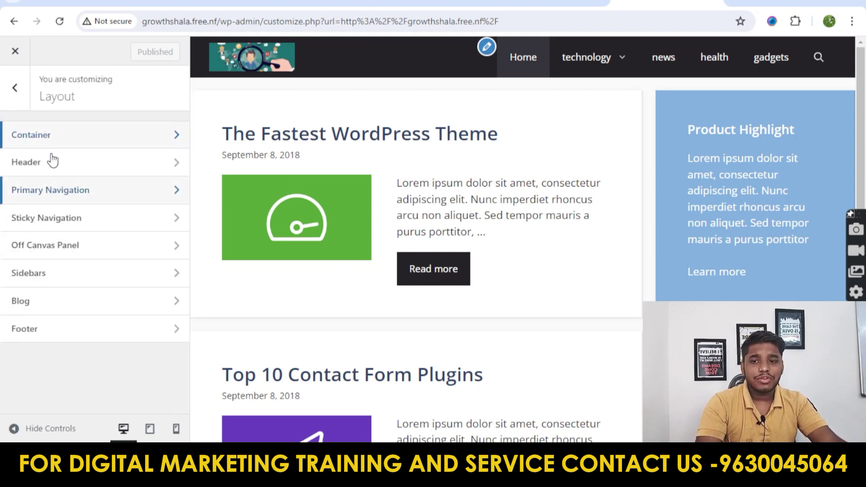
left_click(114, 222)
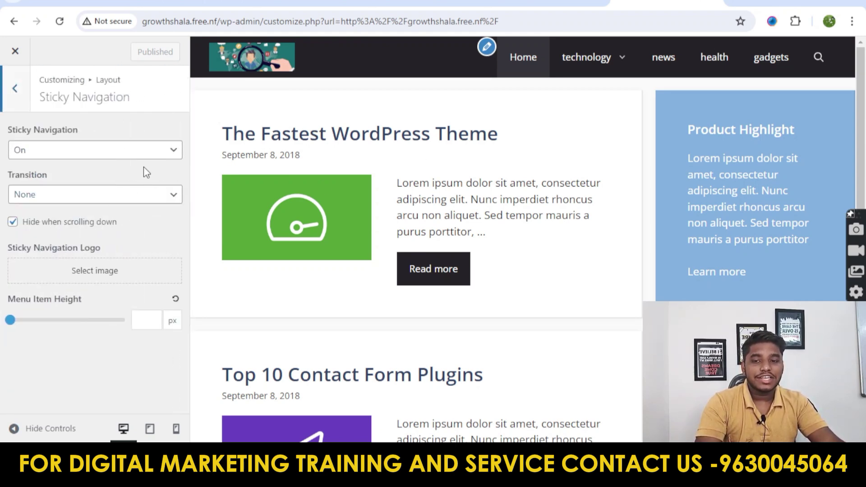
scroll(561, 193, "down", 3)
scroll(561, 193, "up", 2)
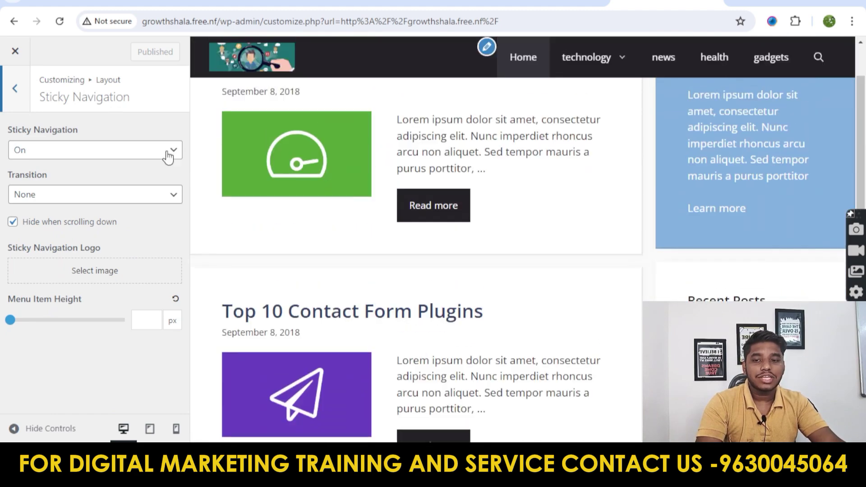
Step: Try the Desktop only sticky navigation option and test it by scrolling the preview page
left_click(122, 157)
left_click(89, 179)
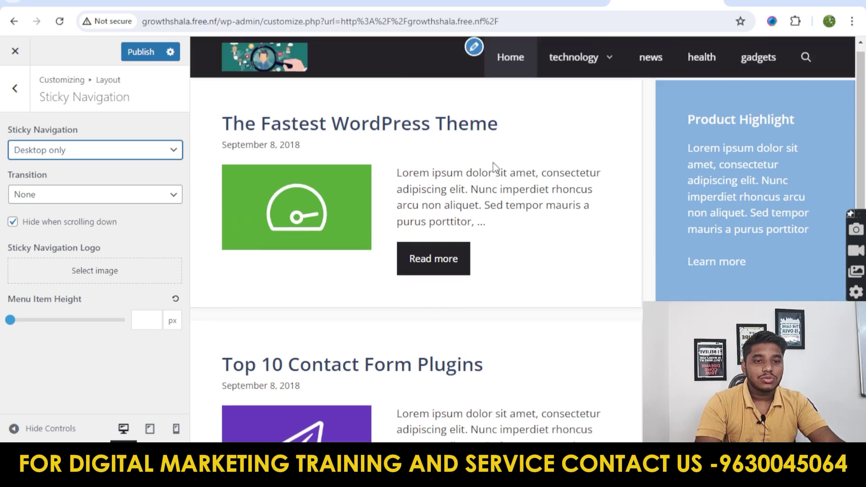
scroll(503, 169, "down", 8)
scroll(512, 187, "up", 8)
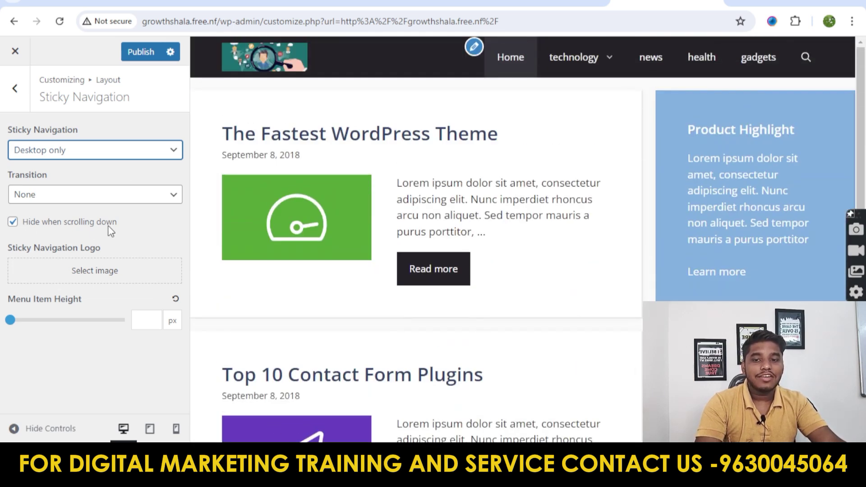
Step: Disable Hide when scrolling down for the sticky navigation and test the header on the preview page
left_click(12, 223)
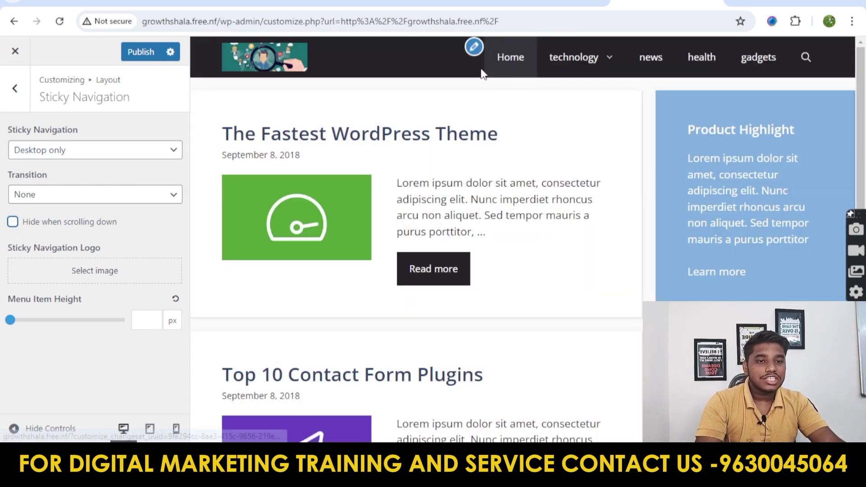
scroll(740, 136, "down", 10)
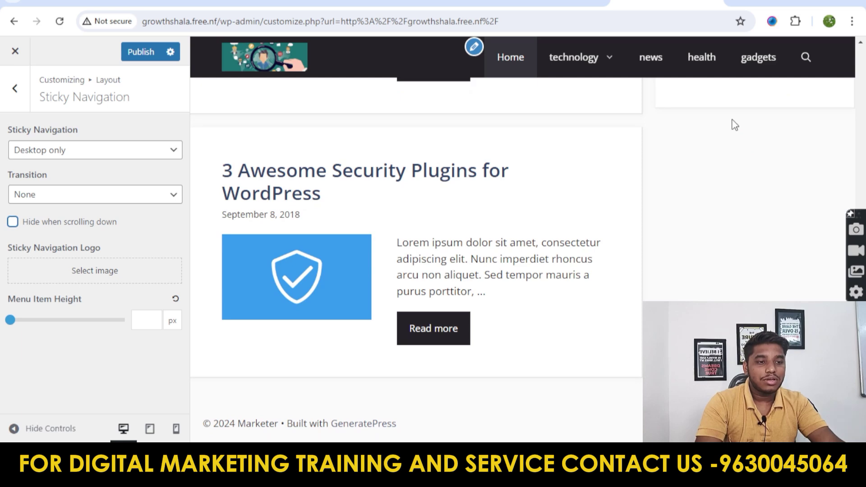
scroll(727, 239, "up", 8)
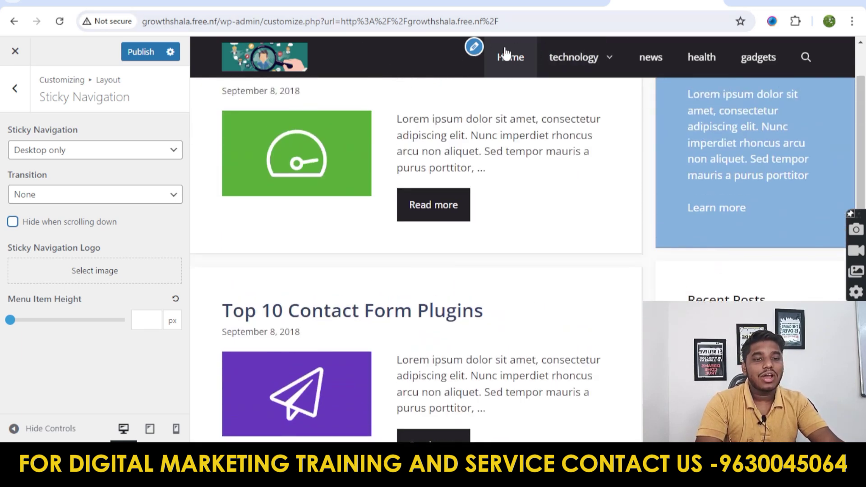
scroll(555, 106, "down", 5)
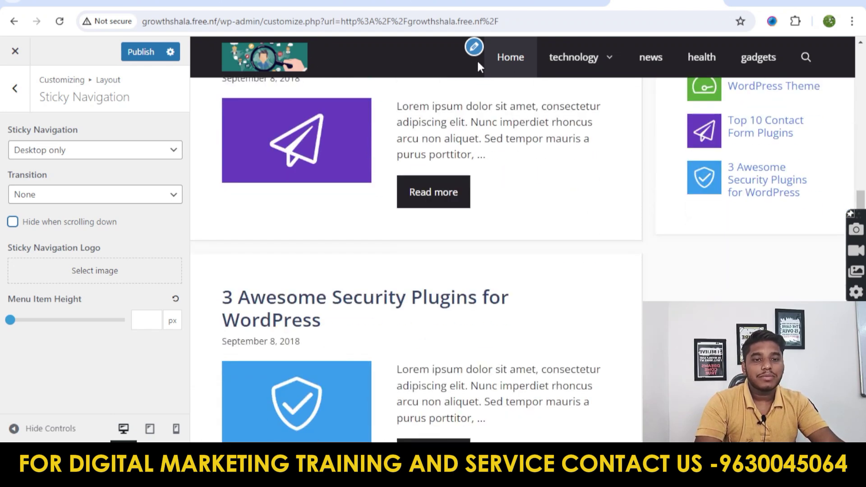
Step: Set Sticky Navigation back to On and check the header by scrolling through the preview
left_click(66, 156)
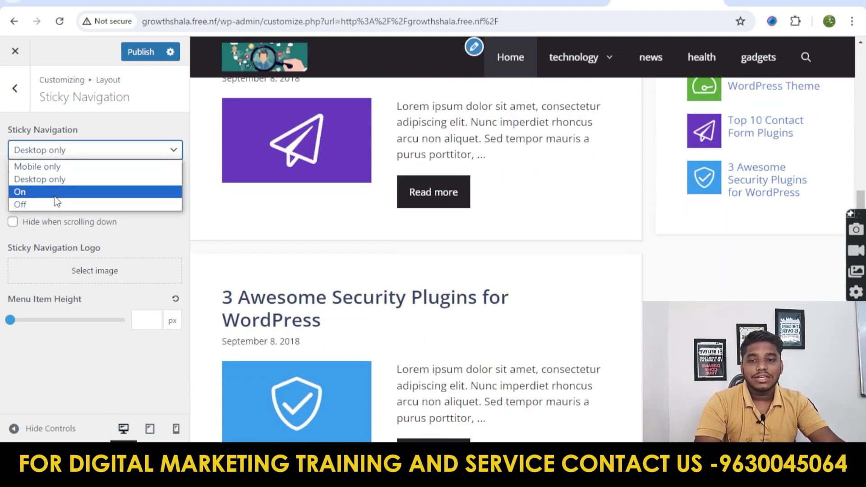
left_click(149, 190)
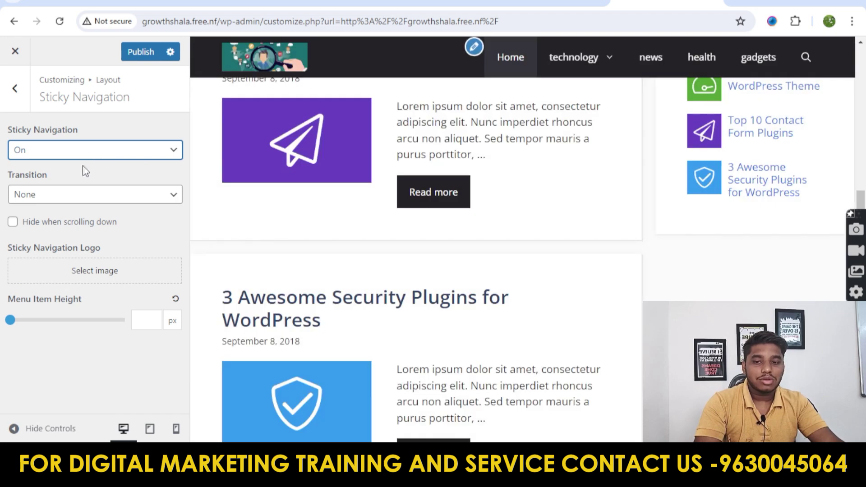
scroll(655, 173, "down", 3)
scroll(660, 169, "up", 8)
scroll(662, 175, "down", 5)
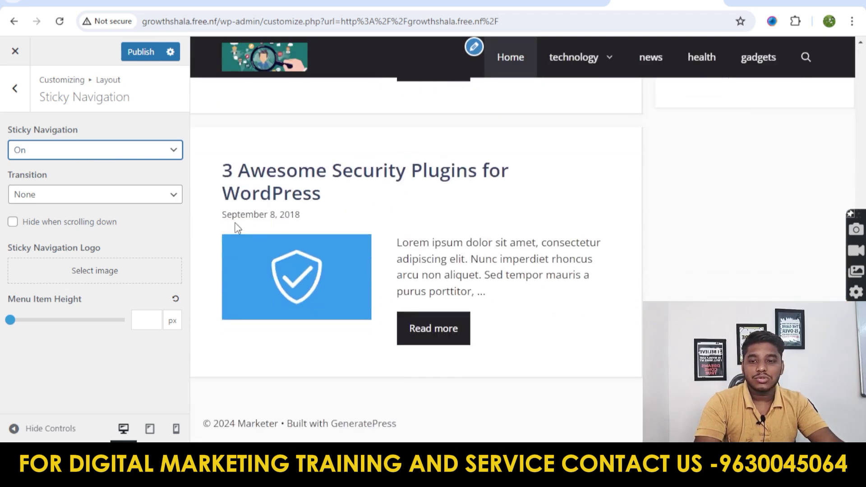
Step: Try Hide when scrolling down for the sticky navigation and test it by scrolling the preview both ways
left_click(21, 222)
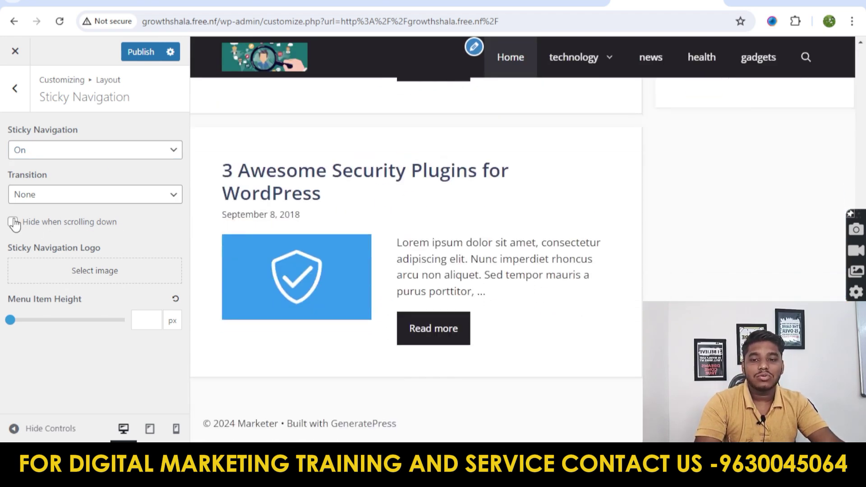
scroll(586, 202, "up", 5)
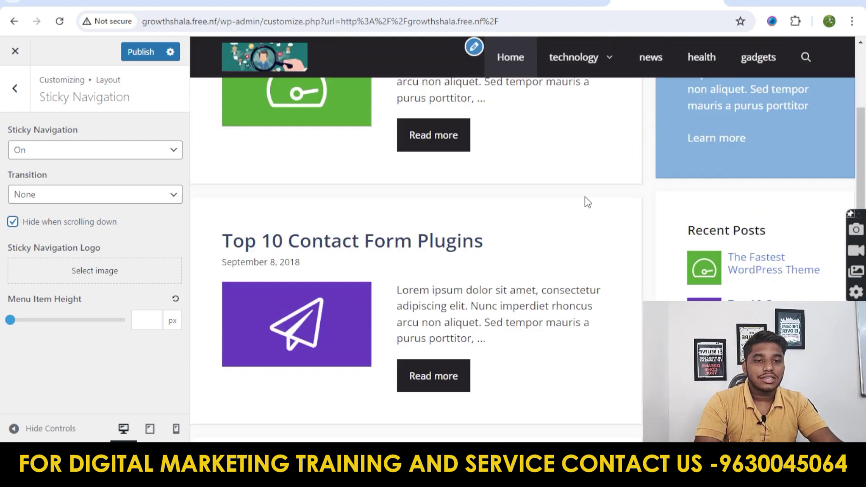
scroll(588, 202, "down", 5)
scroll(614, 212, "up", 5)
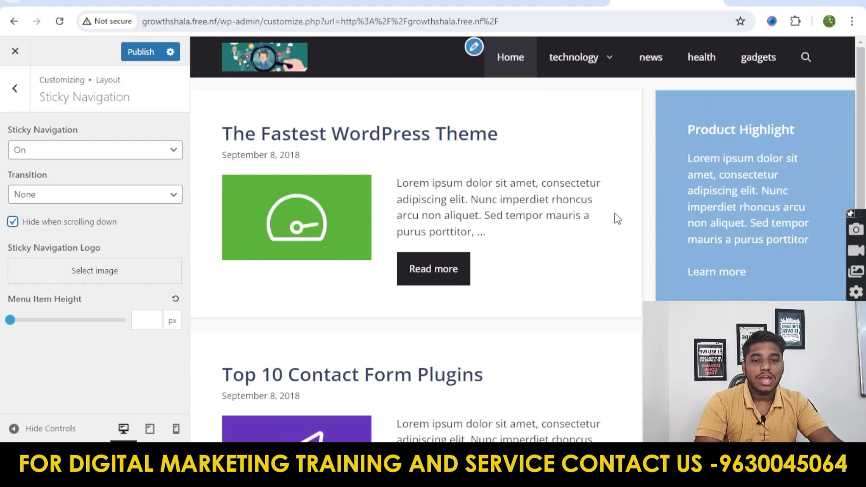
scroll(677, 72, "down", 5)
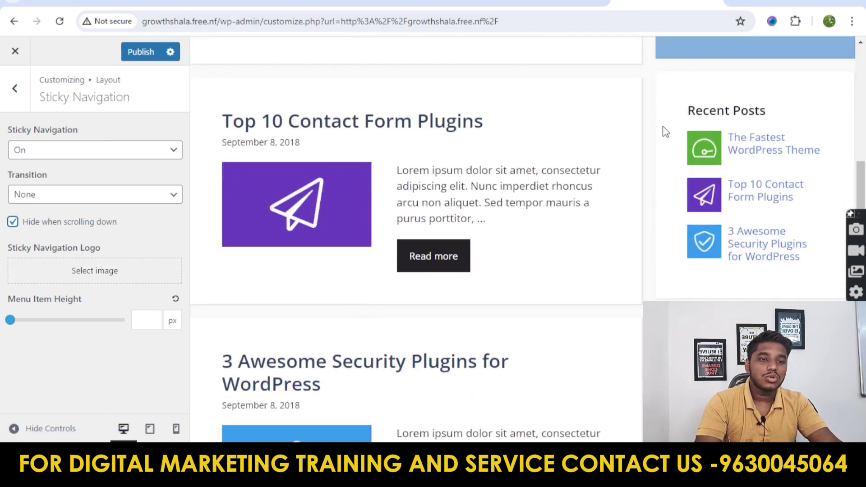
scroll(663, 132, "up", 4)
scroll(684, 132, "down", 5)
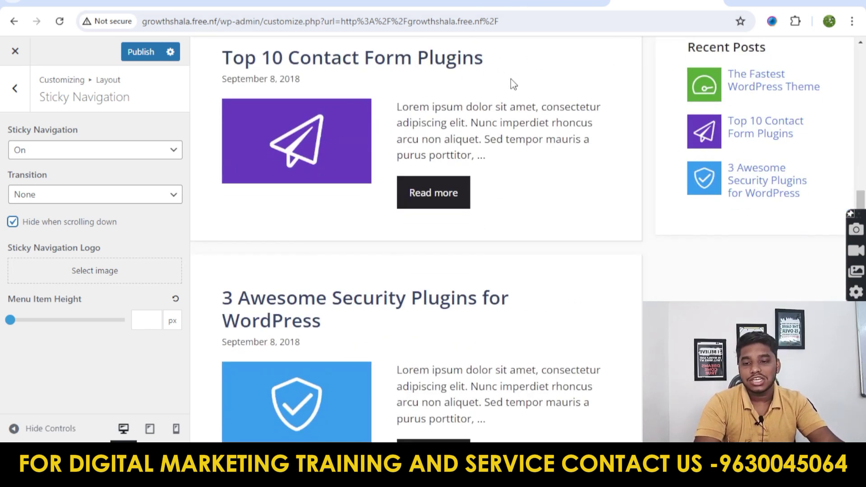
scroll(510, 81, "up", 5)
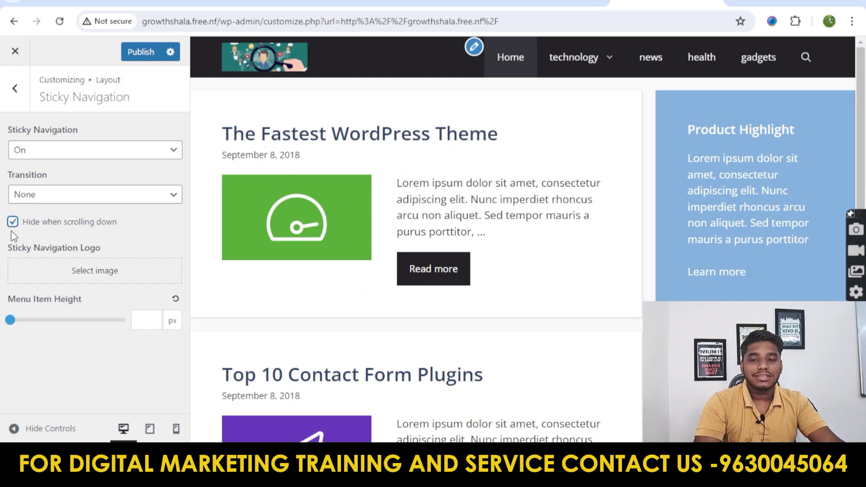
Step: Turn off Hide when scrolling down and publish the sticky navigation settings
left_click(12, 222)
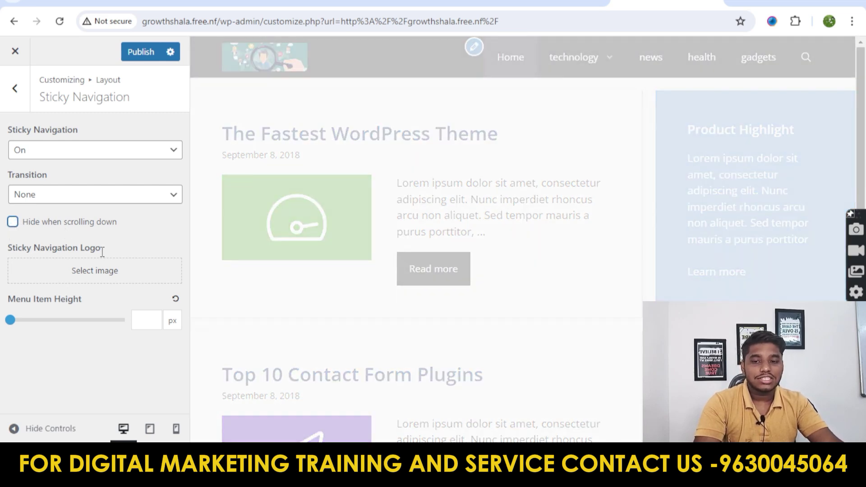
left_click(136, 52)
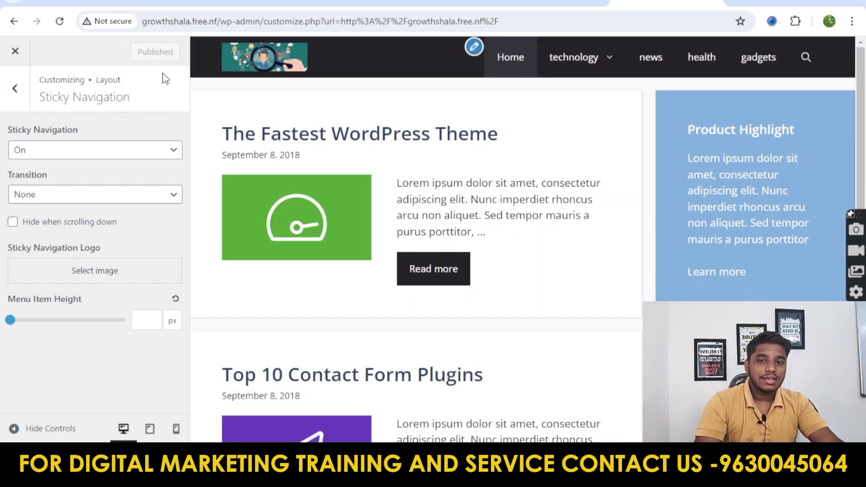
Step: Set the Off Canvas Panel layout option to On, and open and close the panel in the preview
left_click(15, 88)
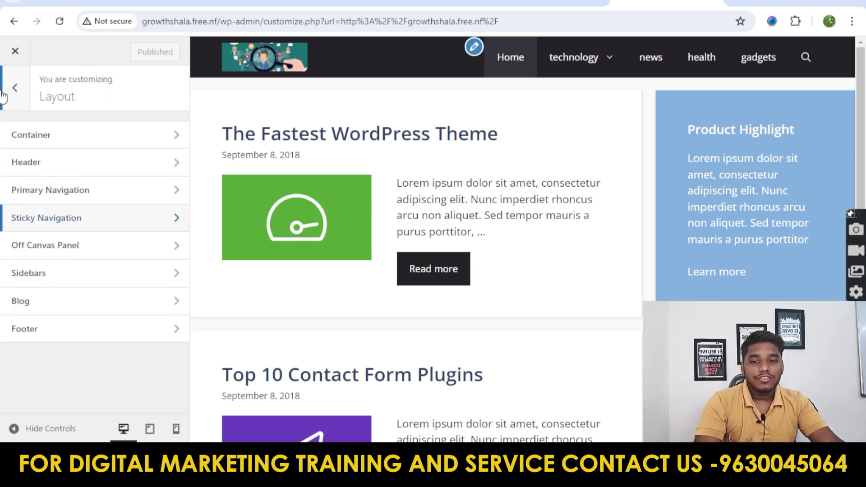
left_click(129, 247)
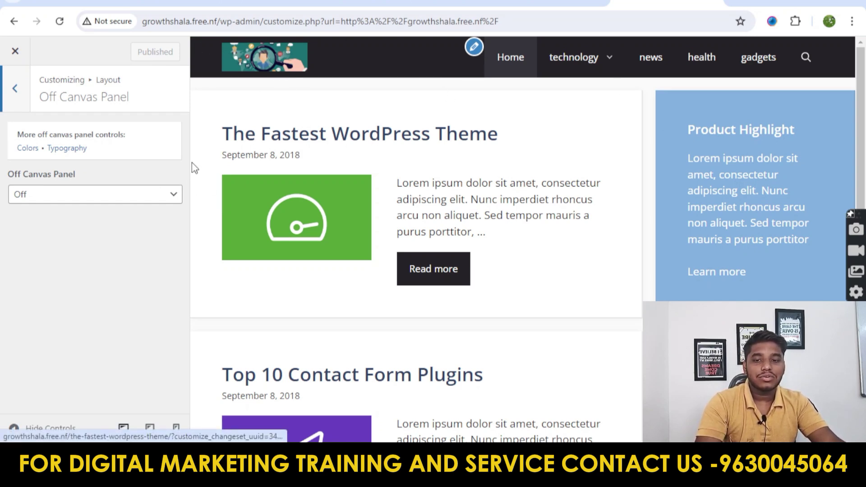
left_click(133, 194)
left_click(70, 235)
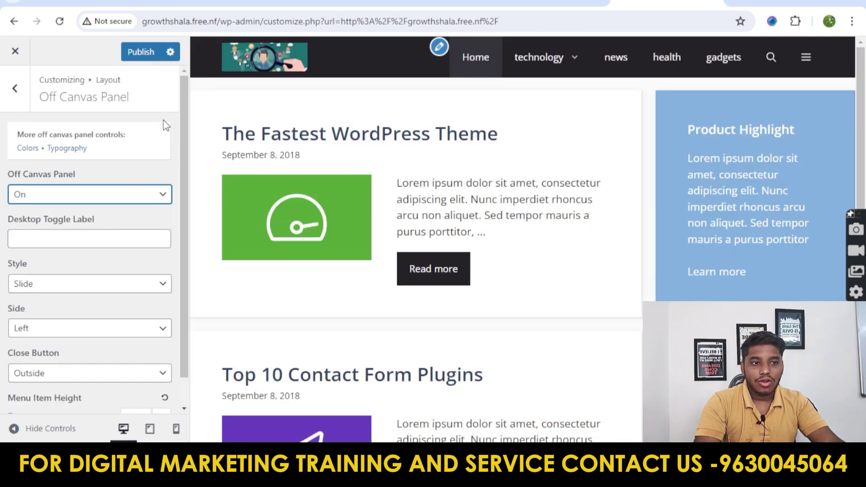
left_click(807, 58)
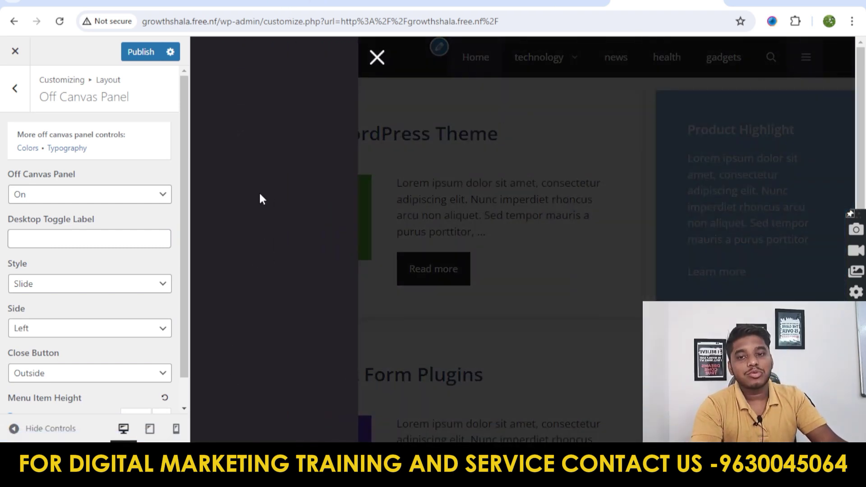
left_click(377, 57)
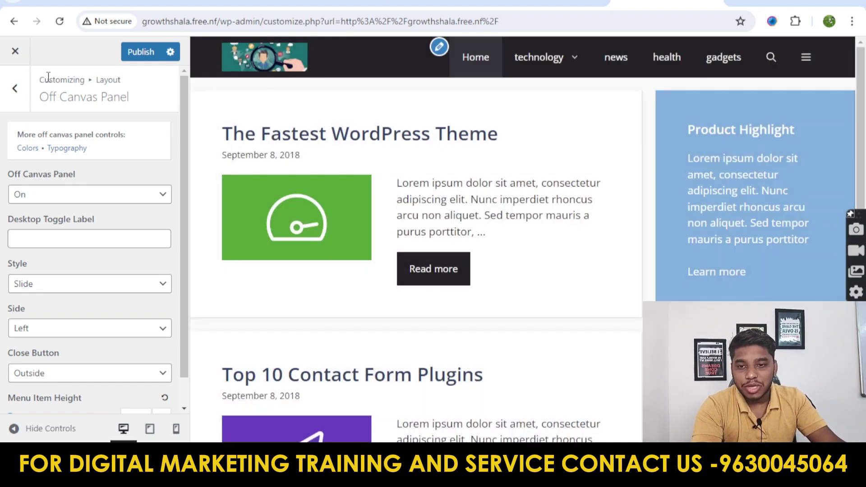
Step: Create a new menu named "off panel menu" and assign it to the Off Canvas Menu location
left_click(15, 88)
left_click(15, 88)
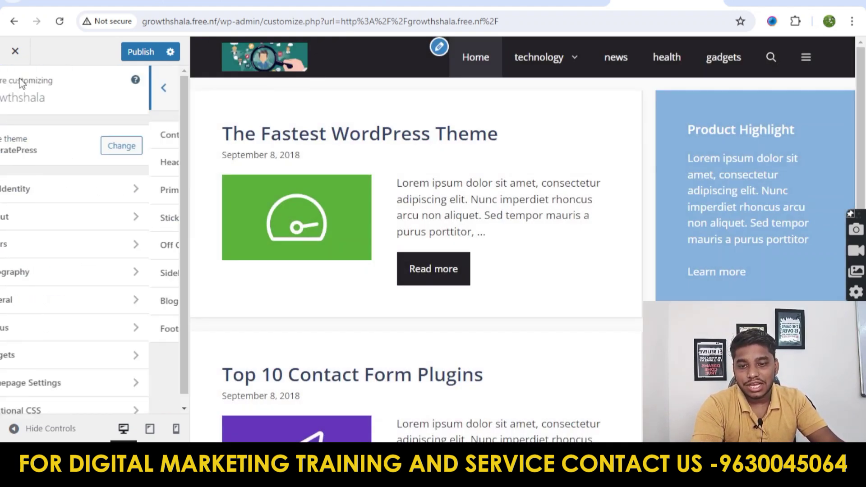
left_click(58, 326)
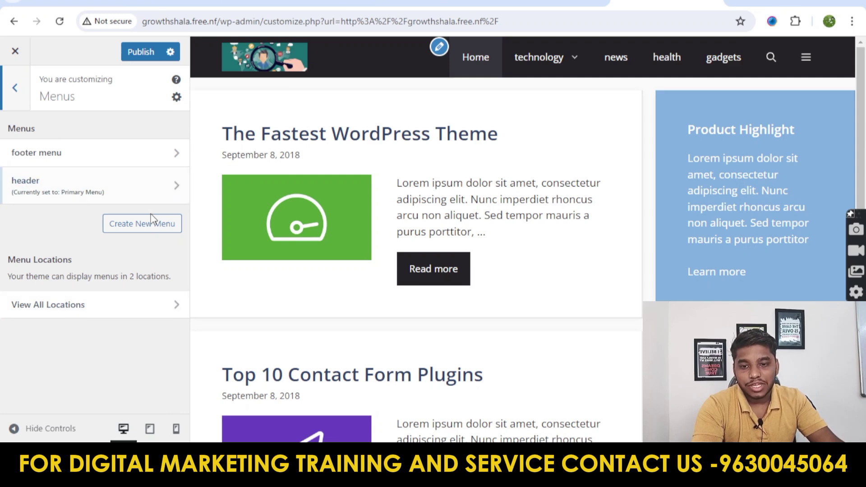
left_click(131, 223)
left_click(64, 153)
type("off")
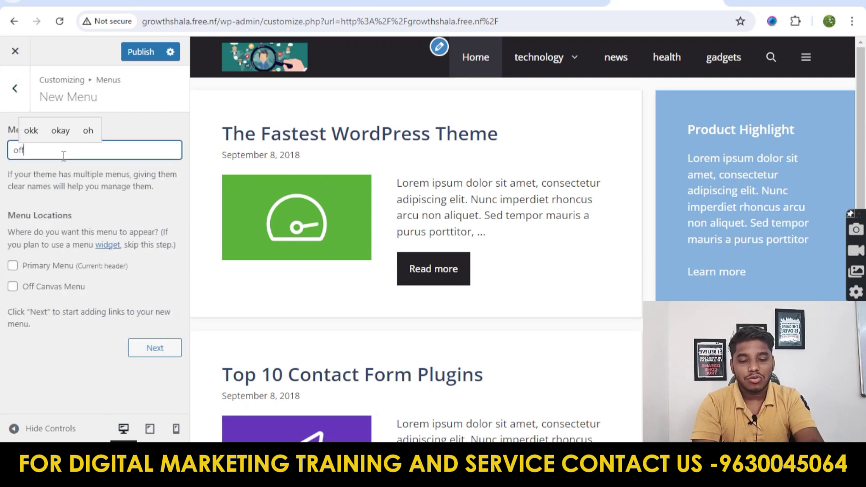
type(" panel")
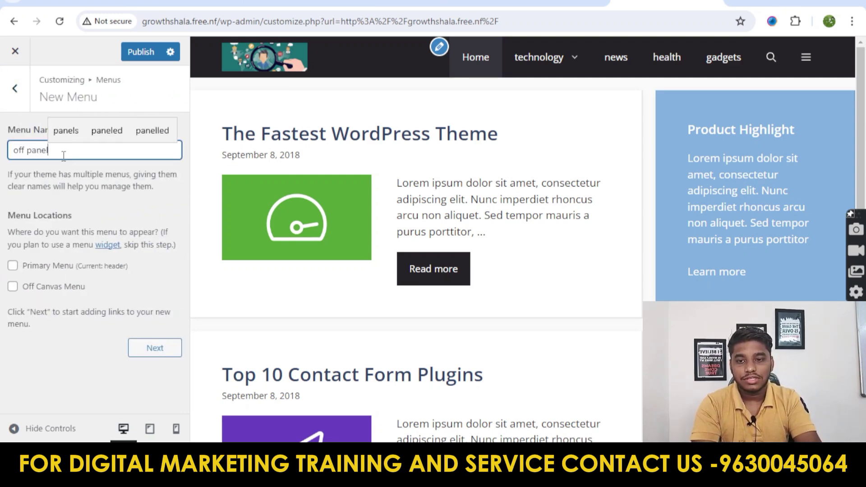
type(" menu")
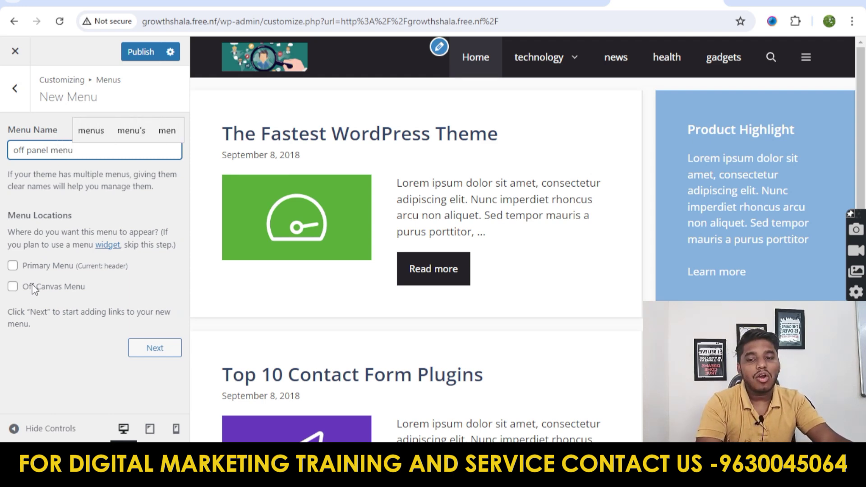
left_click(45, 287)
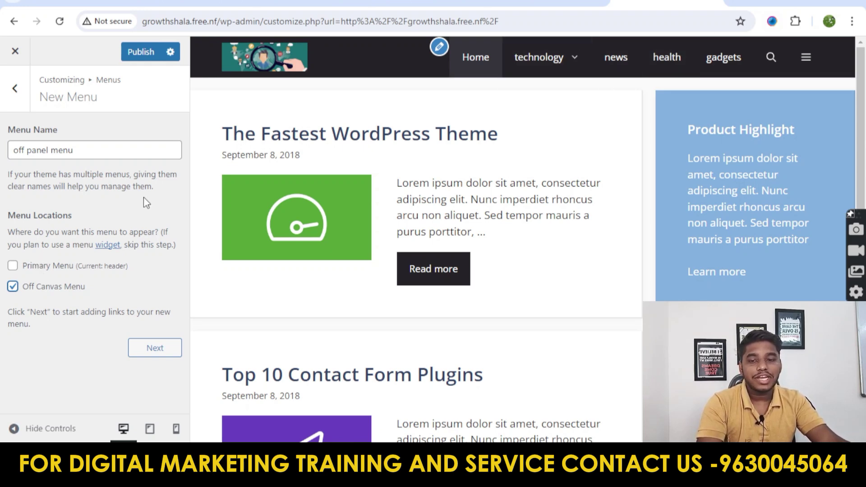
left_click(150, 345)
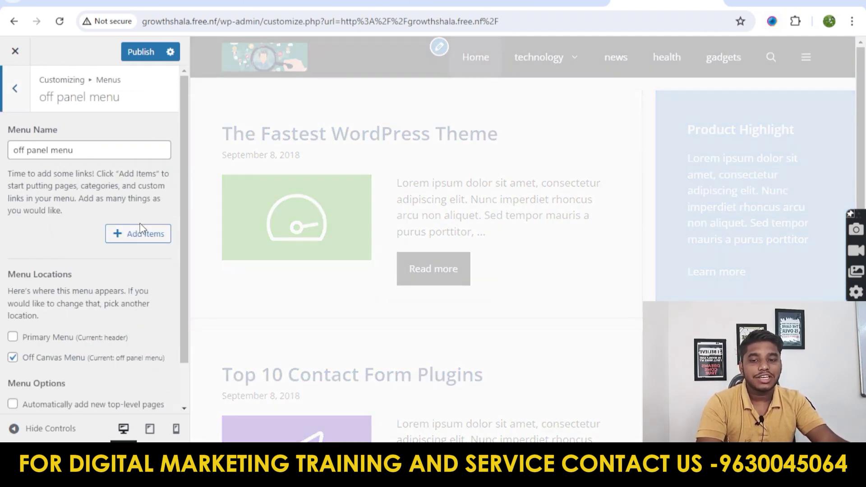
Step: Add Home, Privacy Policy, Terms & Conditions, Disclaimer, Contact us, About us and Contact to the off panel menu
left_click(144, 235)
left_click(262, 149)
left_click(262, 173)
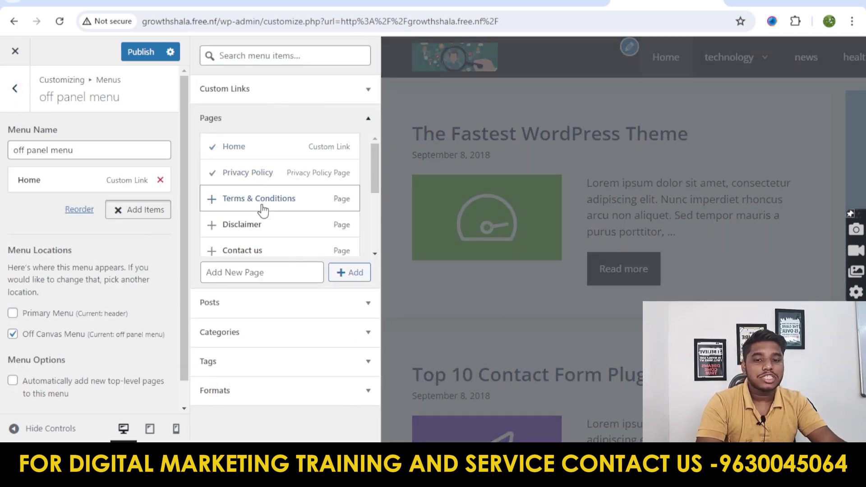
left_click(263, 200)
left_click(279, 231)
left_click(282, 249)
scroll(280, 214, "down", 3)
left_click(275, 213)
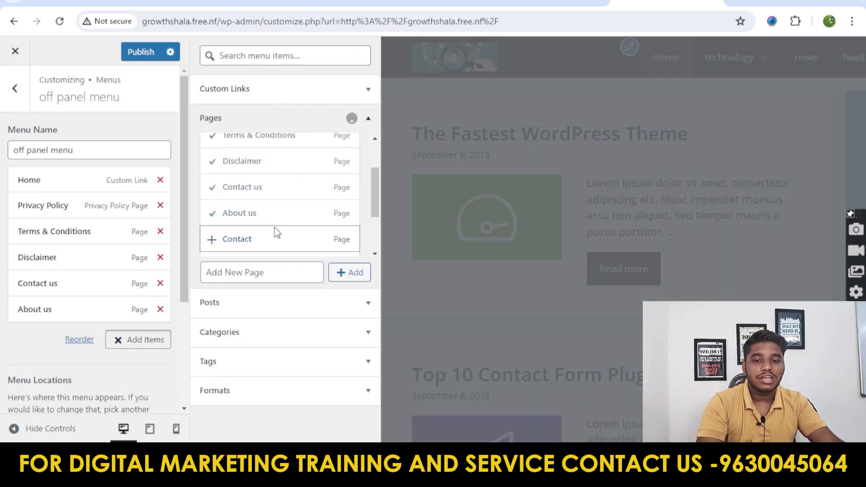
left_click(273, 239)
Step: Reorder the off panel menu so About us and Contact us come directly after Home
left_click_drag(48, 310, 51, 205)
left_click_drag(51, 309, 44, 232)
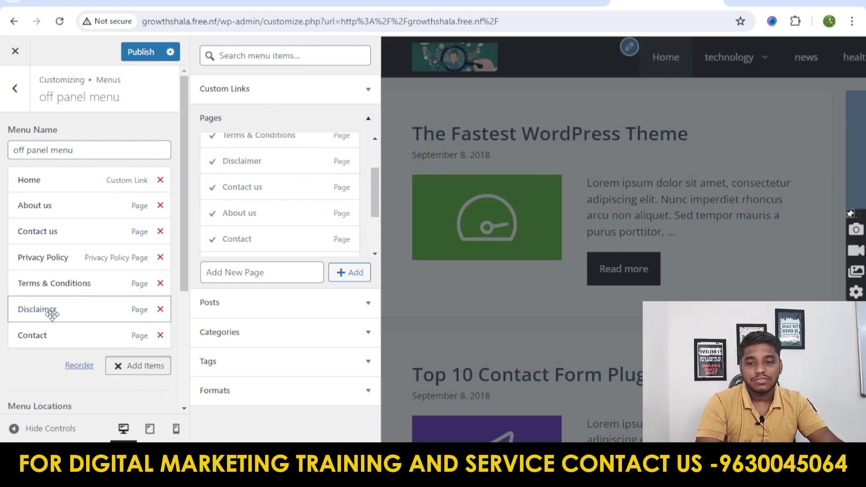
Step: Move Disclaimer directly after Contact us, remove Contact from the off panel menu, and publish the changes
left_click_drag(49, 309, 41, 257)
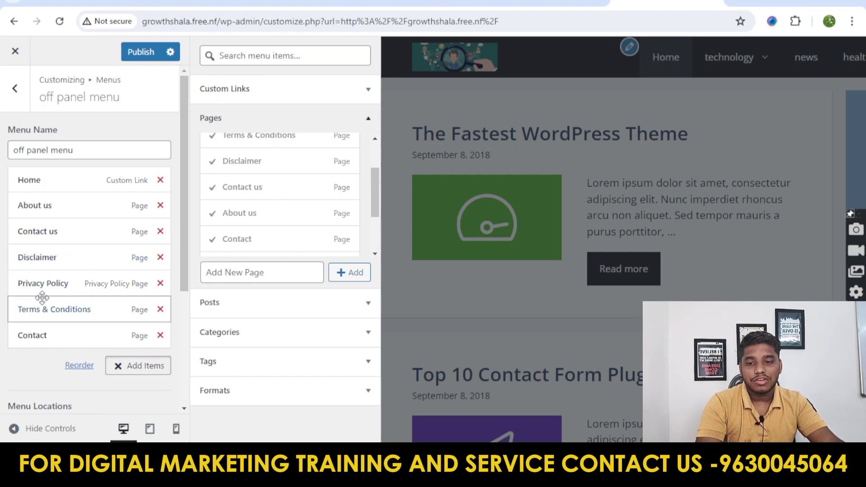
left_click(160, 335)
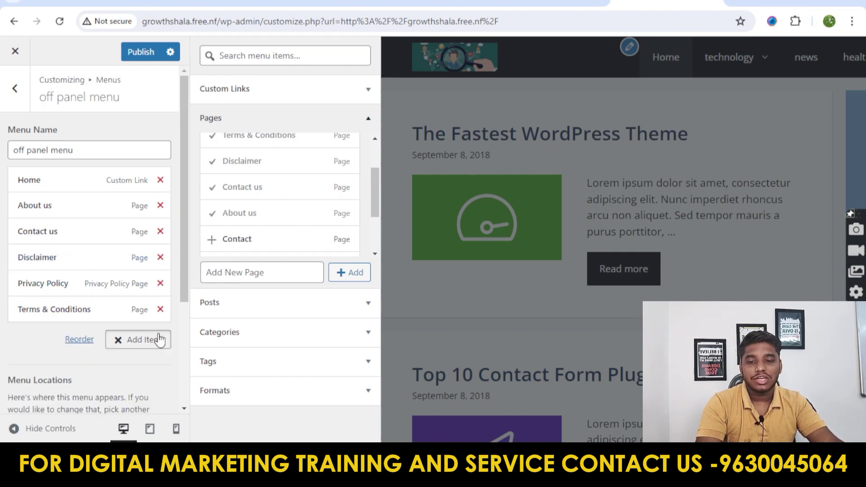
left_click(133, 52)
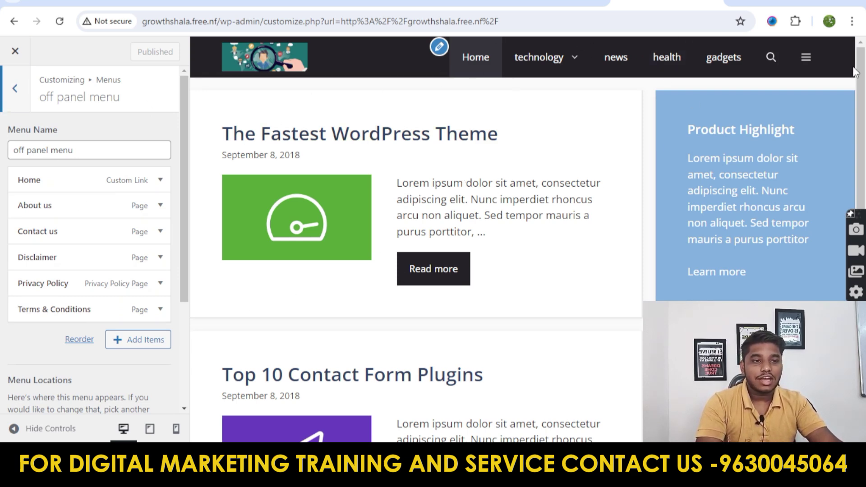
Step: Open the off-canvas panel in the preview to check its menu items, close it, and return to the main customizer sections
left_click(807, 57)
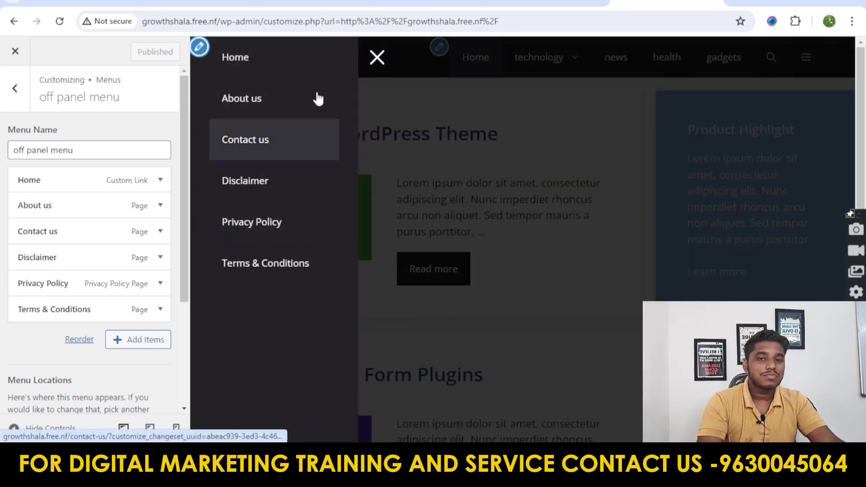
left_click(377, 57)
left_click(15, 89)
left_click(15, 89)
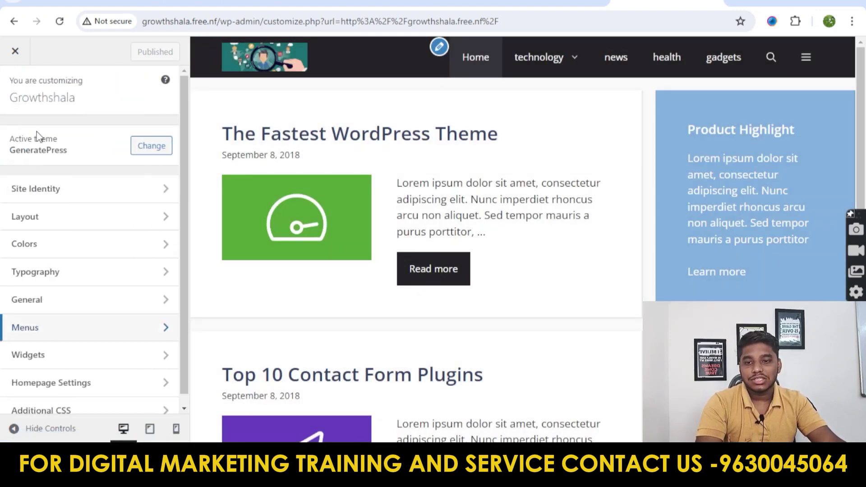
Step: Set the Off Canvas Panel layout option to Off and check the home page preview
left_click(62, 223)
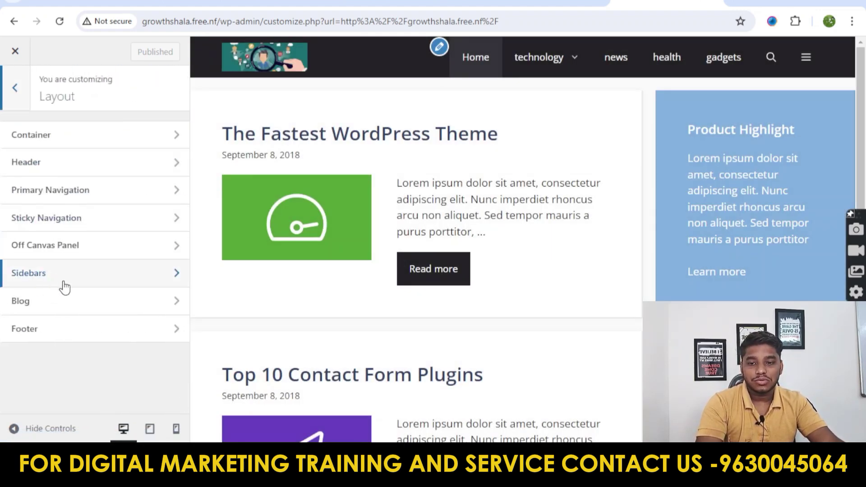
left_click(75, 248)
left_click(121, 198)
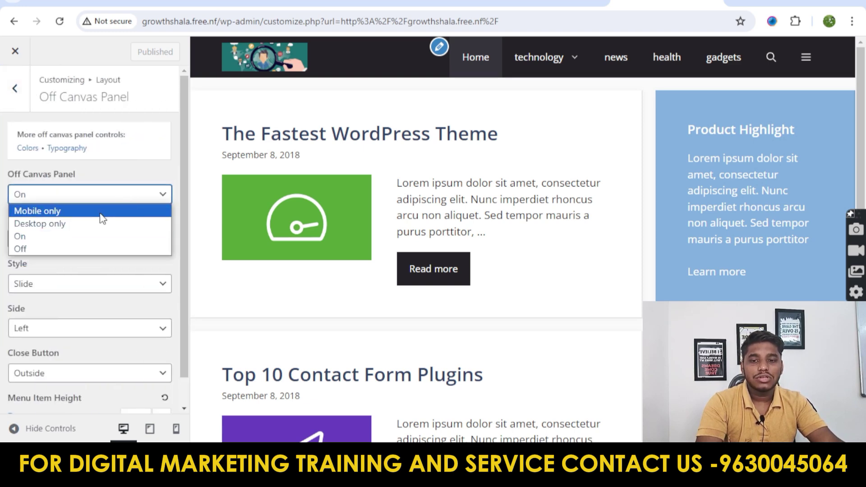
left_click(72, 249)
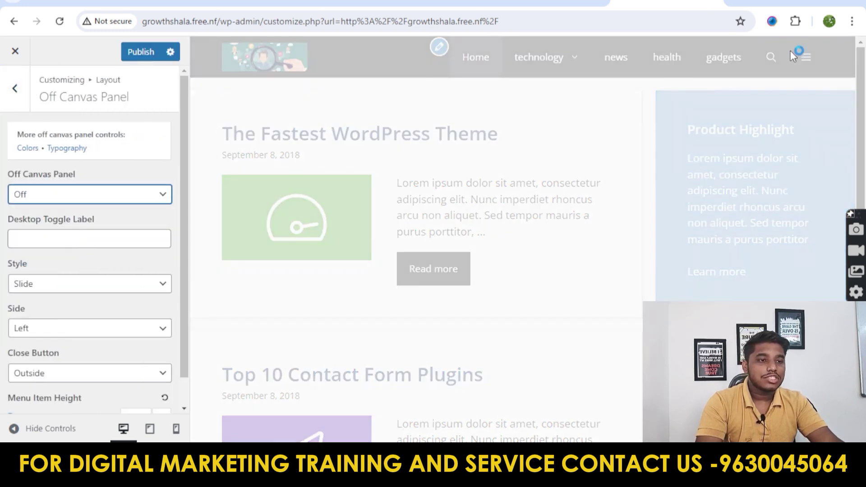
scroll(662, 207, "down", 10)
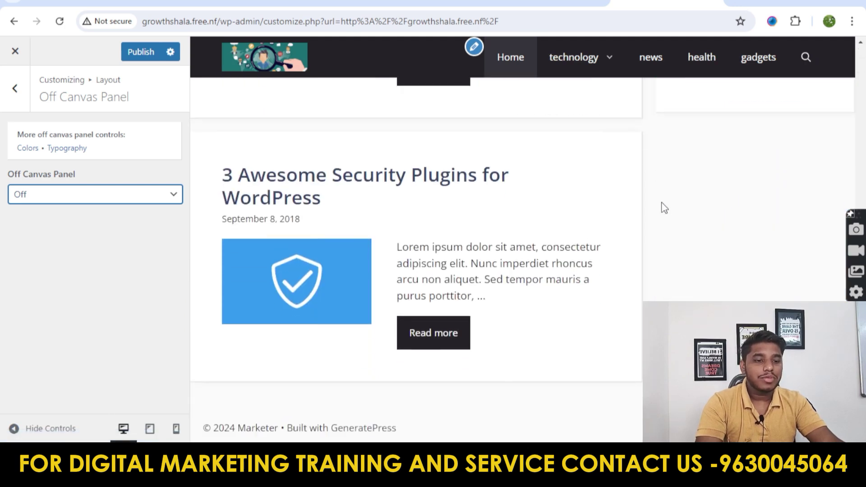
scroll(681, 206, "up", 10)
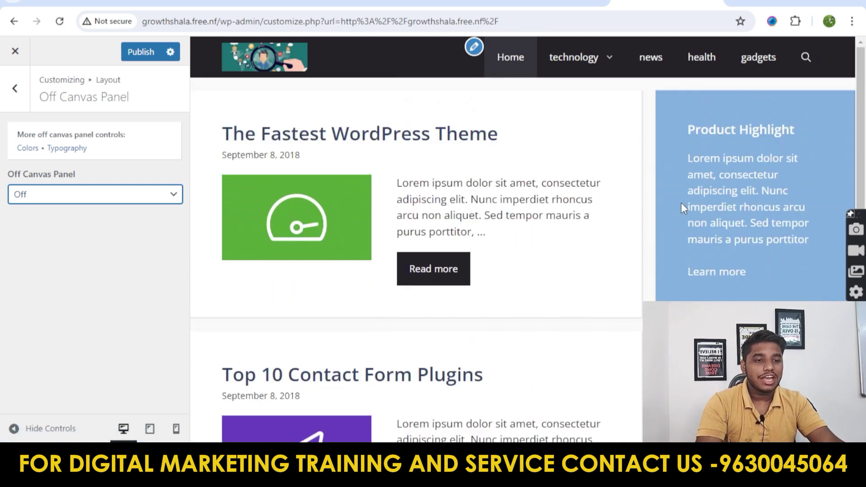
Step: Review the Sidebars layout options with a single post opened in the preview, and publish the pending changes
left_click(14, 90)
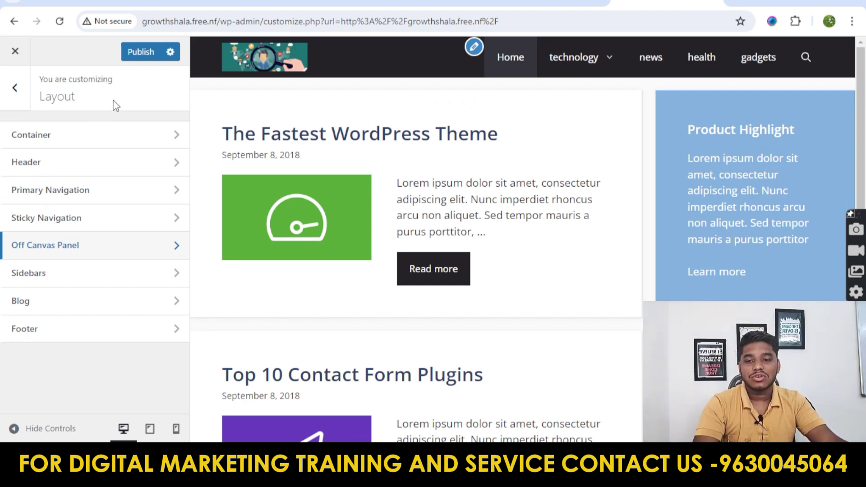
left_click(85, 267)
scroll(128, 219, "down", 3)
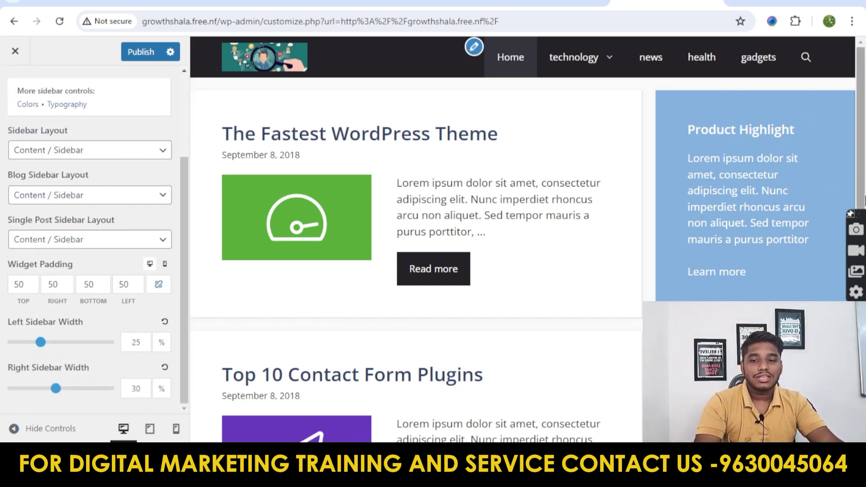
scroll(398, 194, "down", 1)
scroll(398, 194, "up", 1)
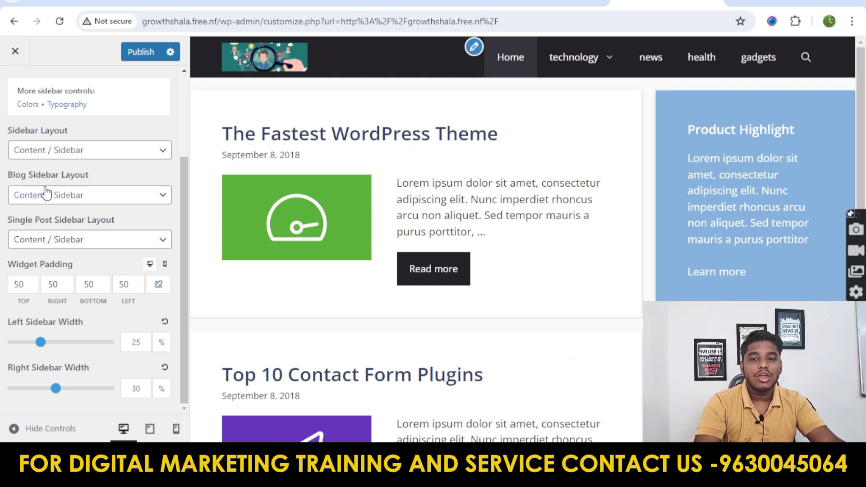
left_click(437, 266)
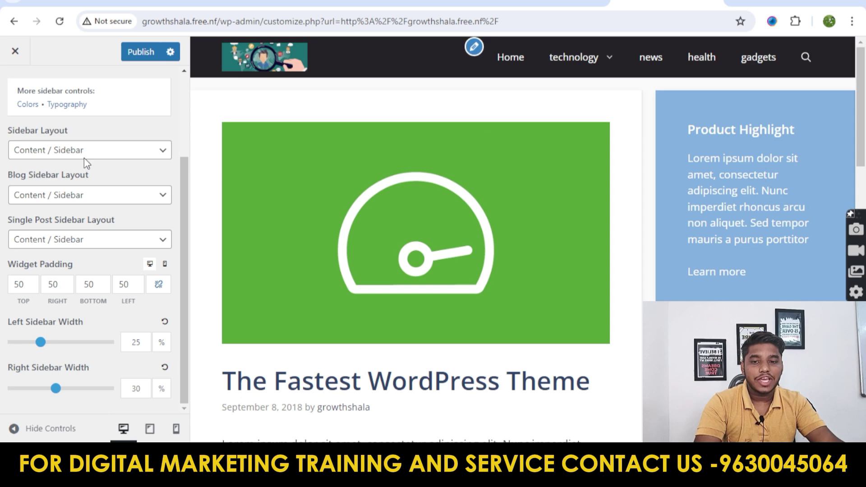
left_click(77, 196)
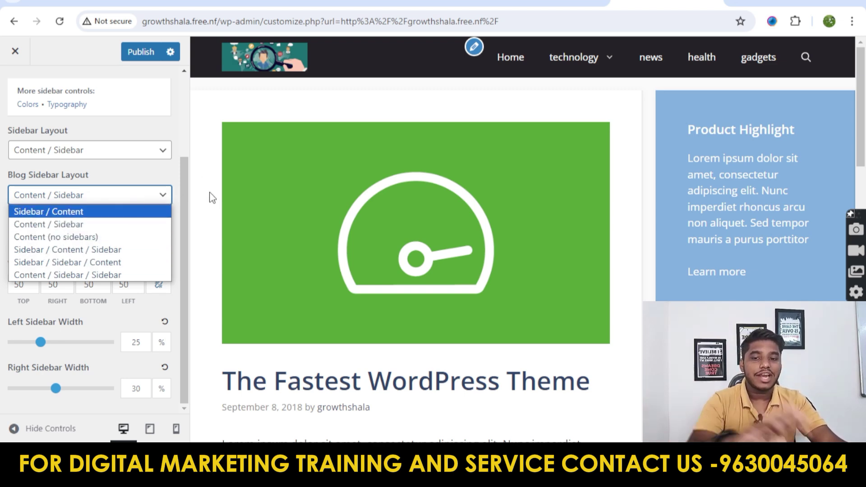
left_click(162, 181)
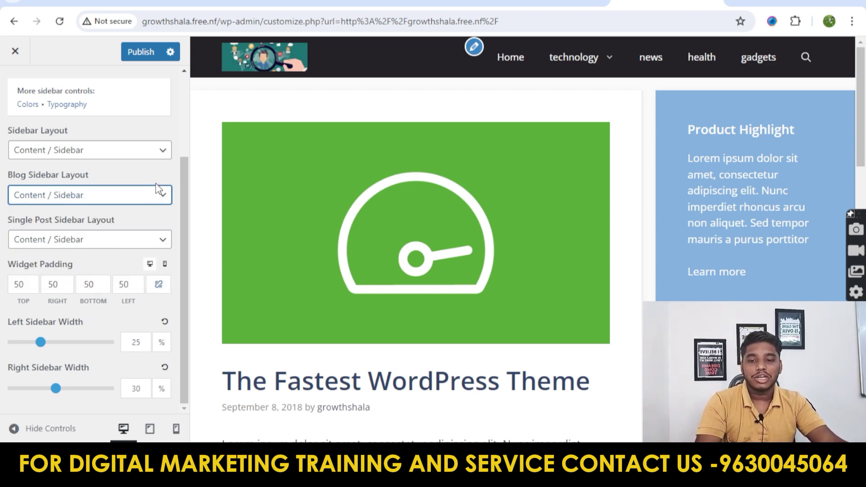
scroll(131, 244, "up", 3)
scroll(493, 208, "down", 4)
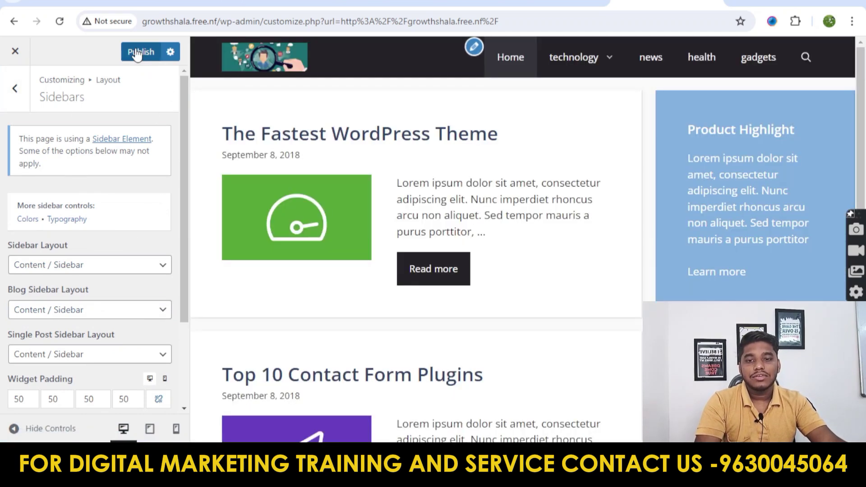
left_click(140, 51)
Step: Review the excerpt word count and read more label settings in the Blog layout section
left_click(4, 103)
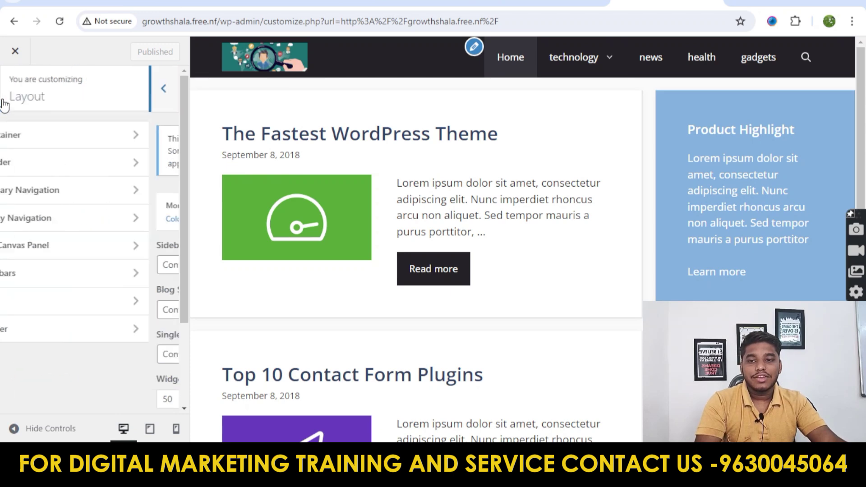
left_click(77, 310)
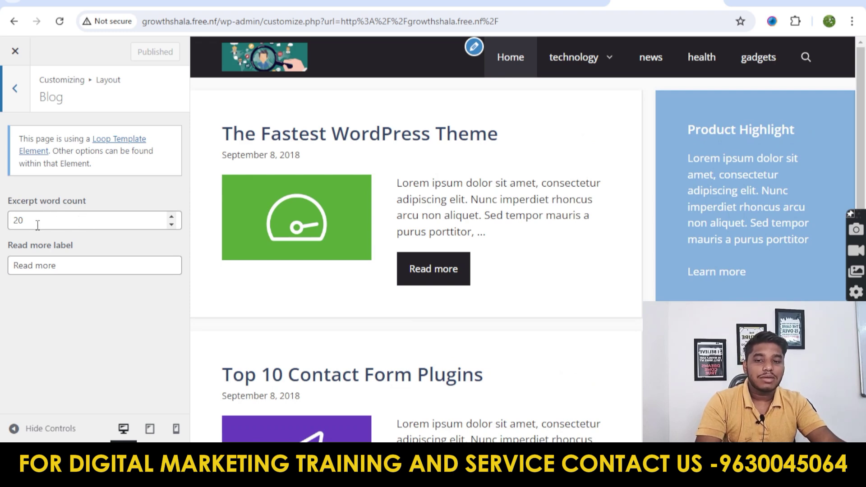
left_click_drag(37, 225, 12, 220)
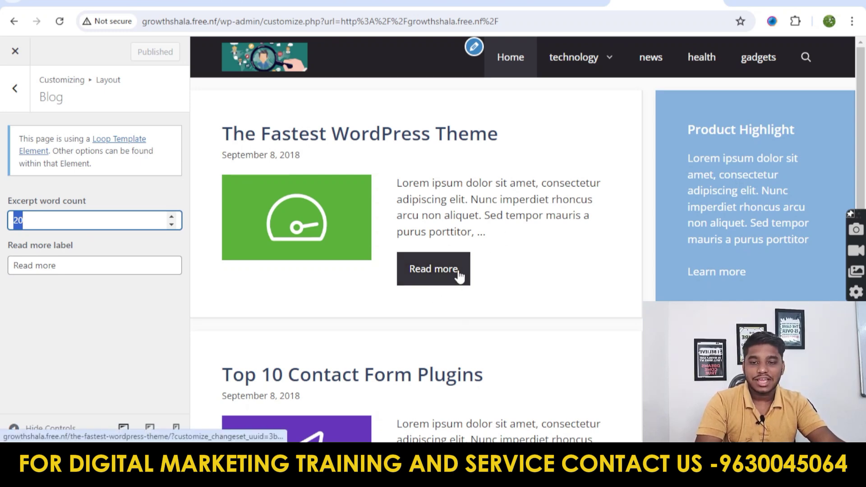
left_click(15, 88)
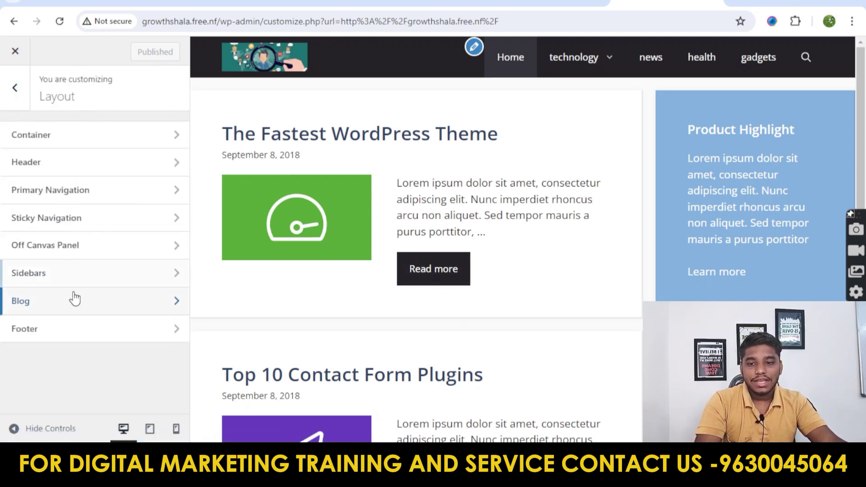
Step: Review the Footer layout settings, including the available footer widget counts, against the footer in the preview
left_click(75, 332)
scroll(632, 203, "down", 10)
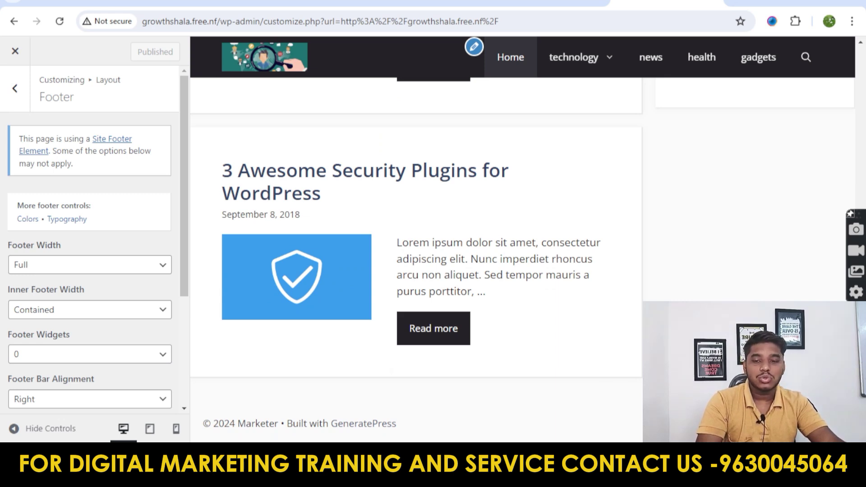
scroll(87, 280, "down", 4)
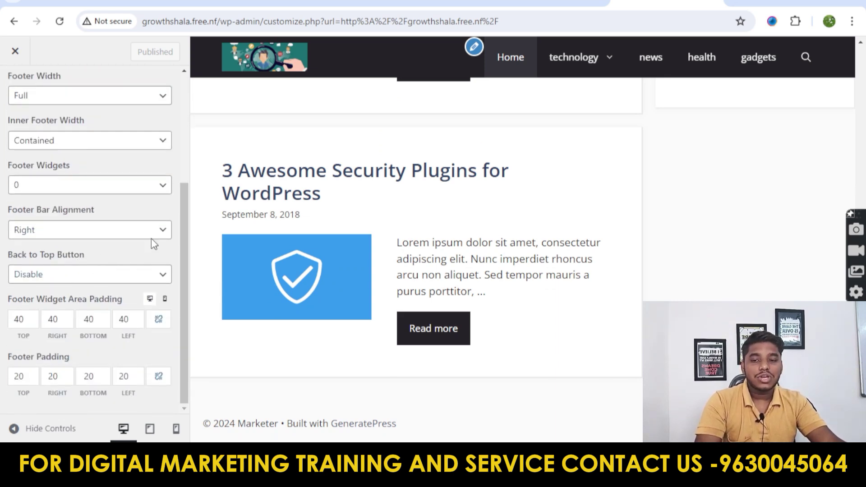
scroll(81, 199, "up", 3)
scroll(42, 183, "down", 3)
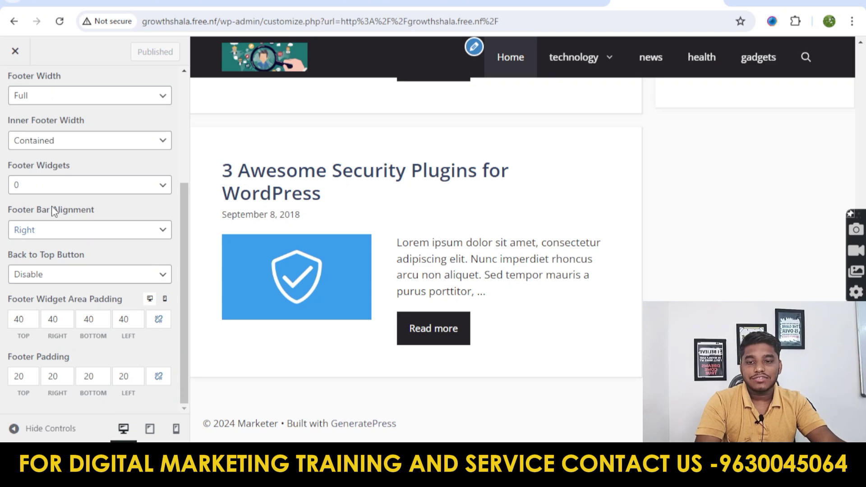
left_click(62, 185)
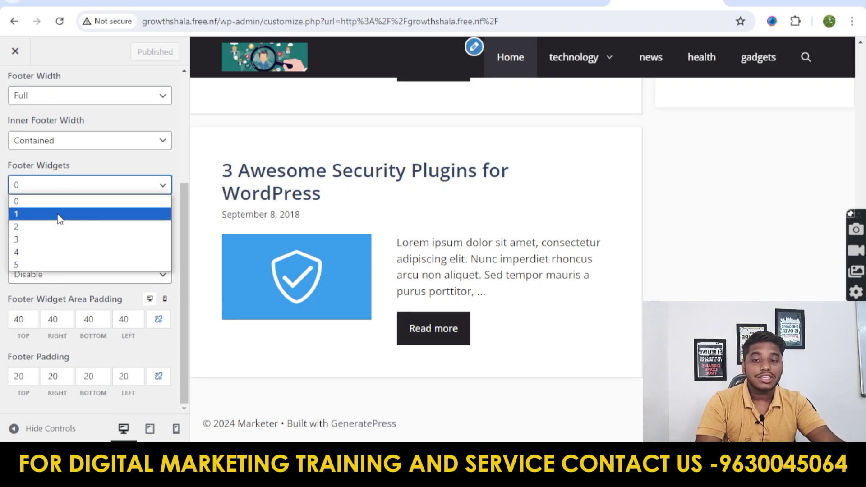
left_click(61, 190)
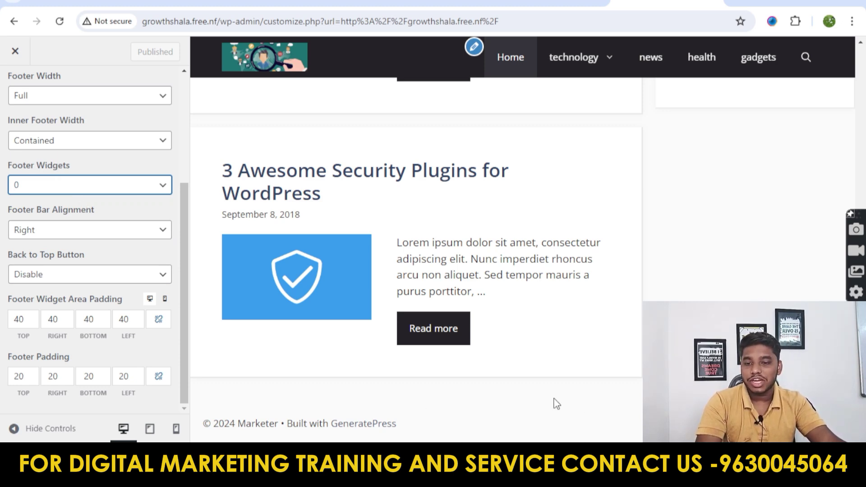
Step: Enable the footer's Back to Top Button, try it in the preview, and publish the change
left_click(65, 271)
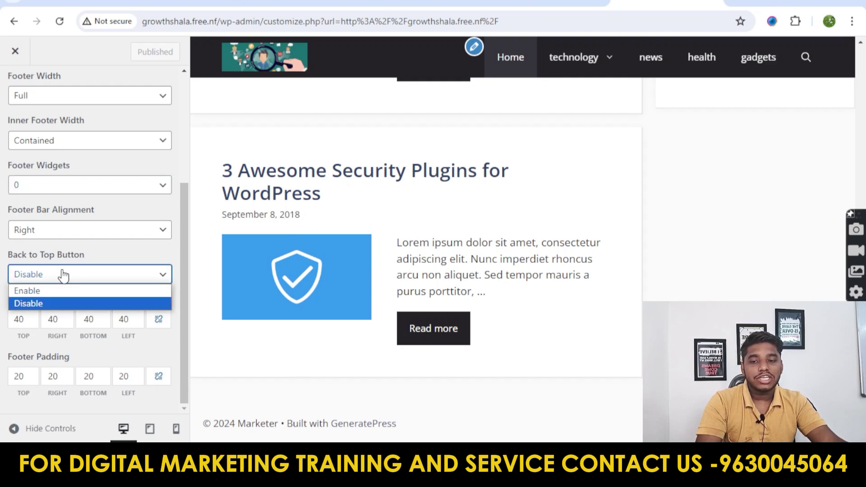
left_click(45, 291)
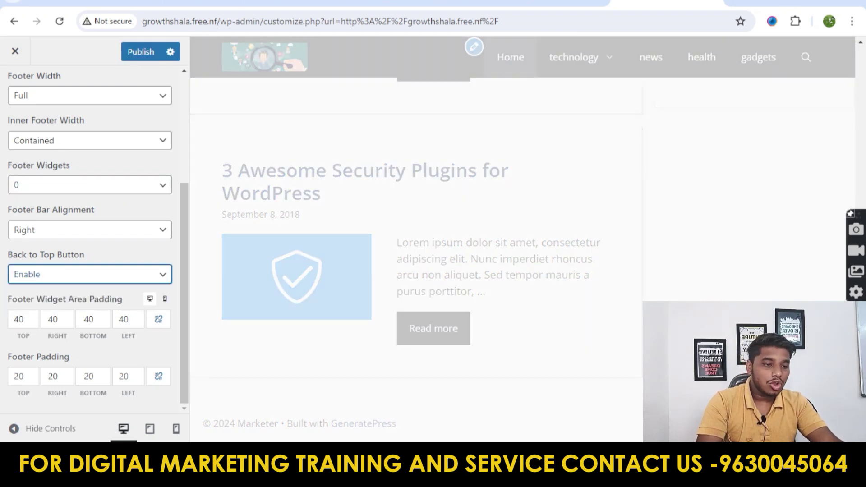
left_click(822, 409)
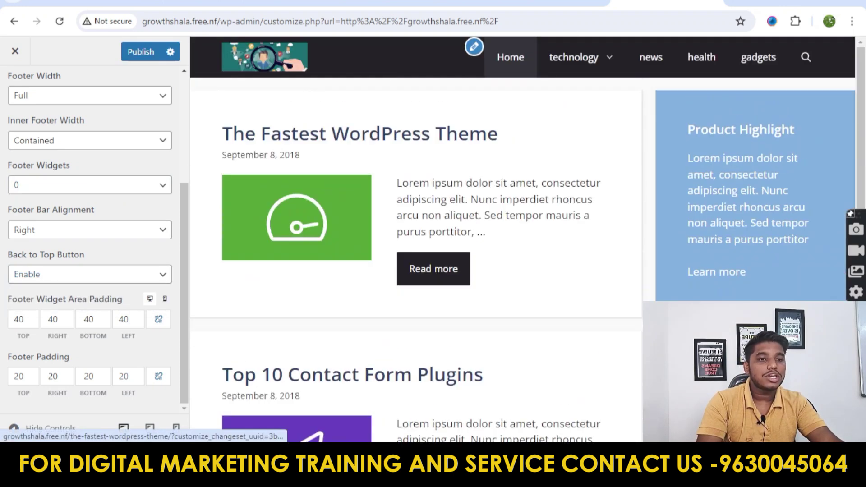
scroll(763, 219, "down", 7)
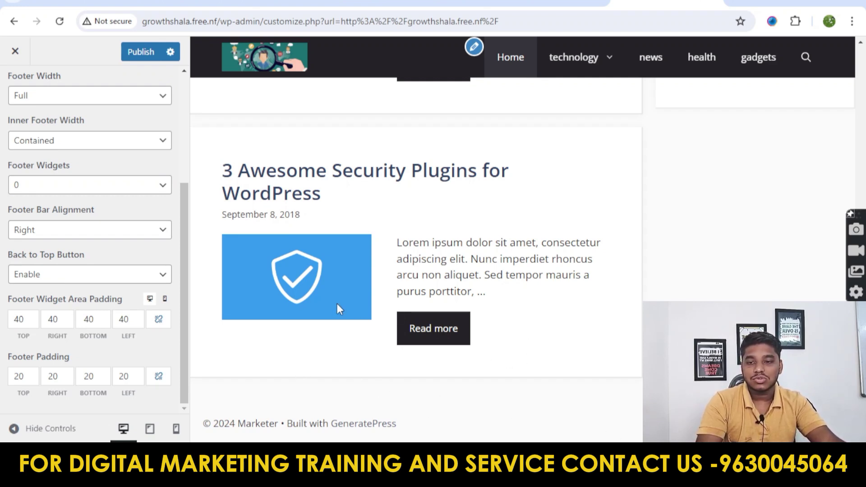
scroll(129, 102, "up", 3)
left_click(128, 52)
scroll(617, 185, "up", 5)
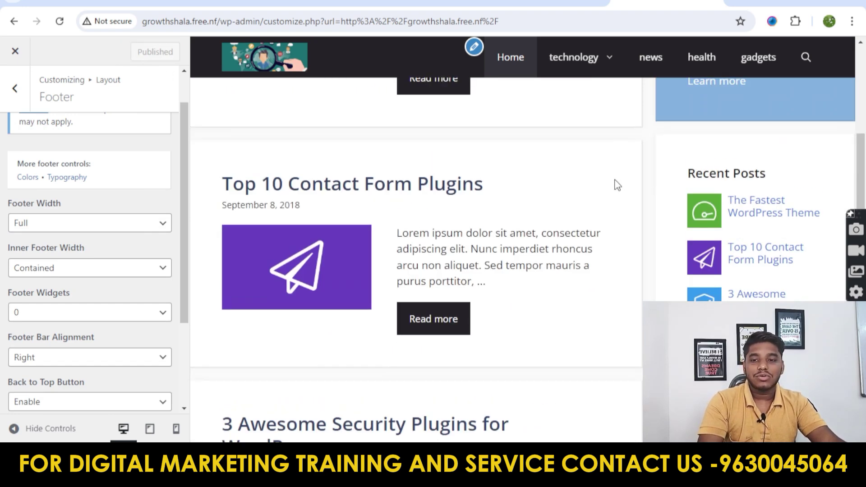
scroll(617, 185, "up", 4)
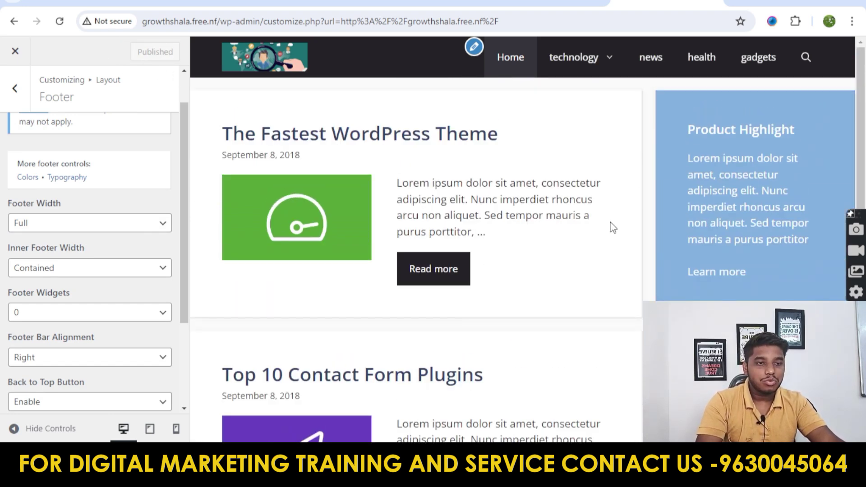
scroll(14, 184, "up", 1)
Step: Return to the main customizer sections and look over the home page preview down to the footer
left_click(15, 88)
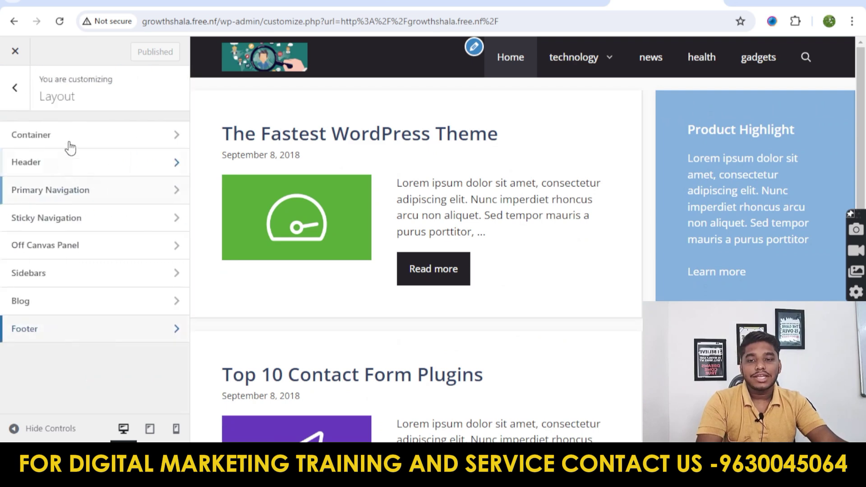
left_click(15, 88)
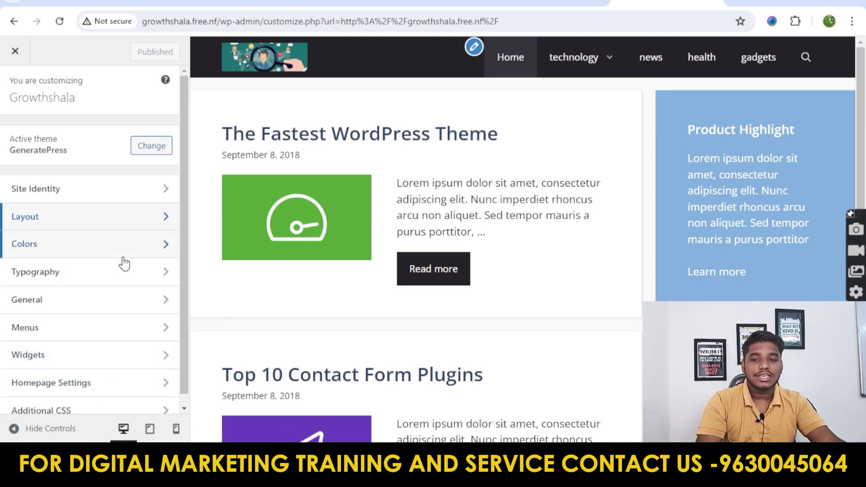
scroll(582, 217, "down", 8)
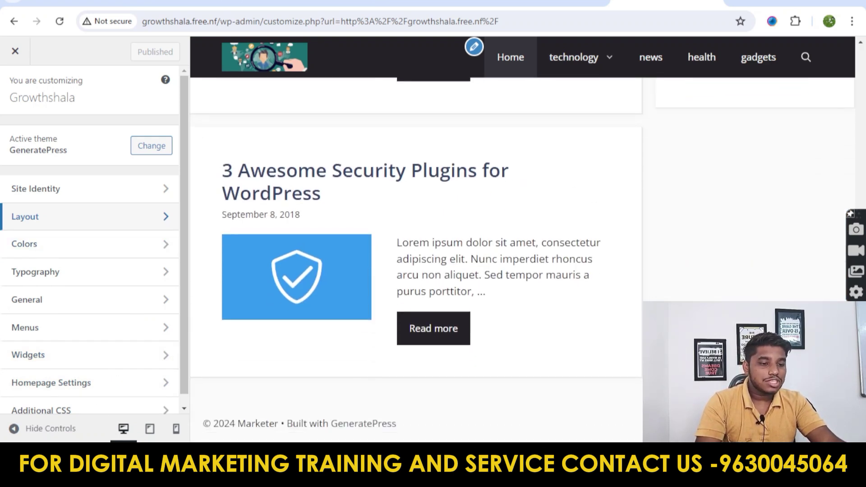
scroll(416, 253, "up", 10)
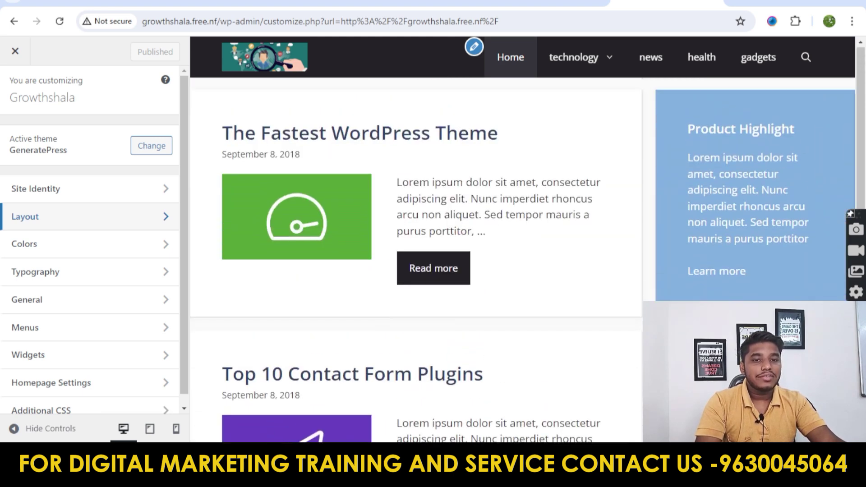
scroll(416, 253, "down", 5)
scroll(415, 253, "down", 4)
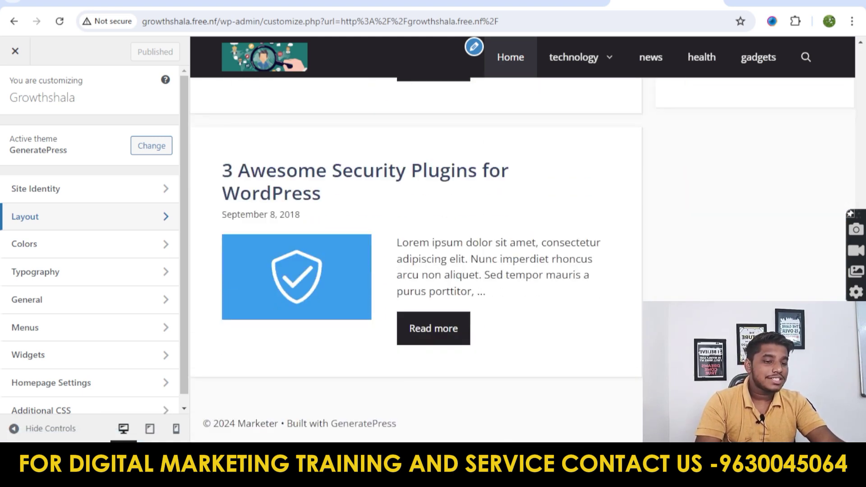